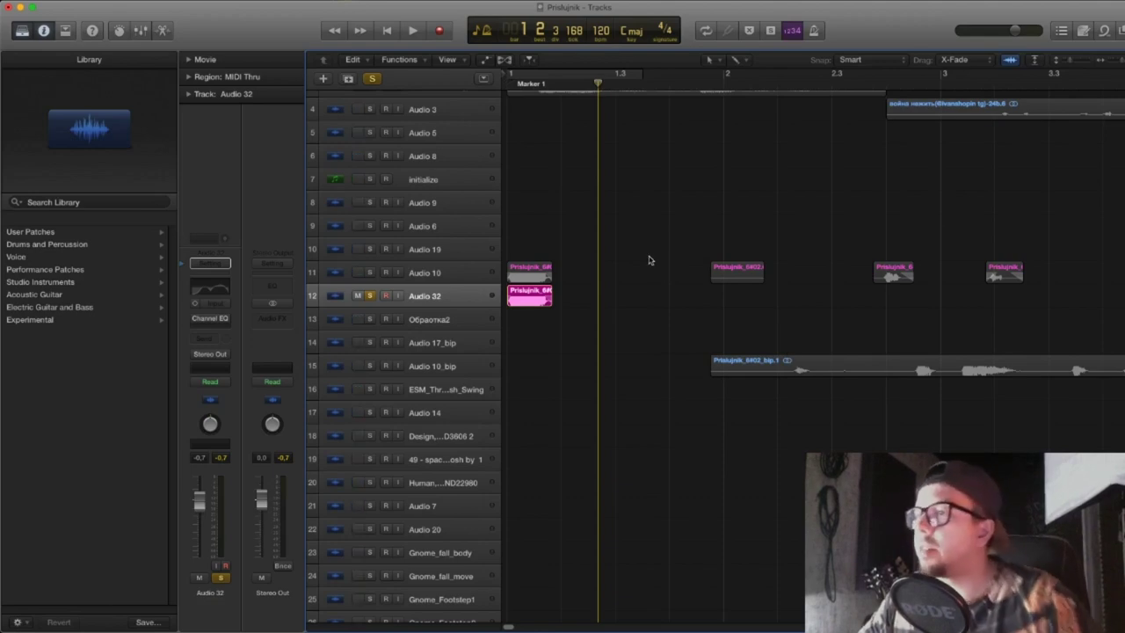
# - Loop roughly the first half of bar 1 and play the selected region on the Audio 32 track
pyautogui.press('Return')
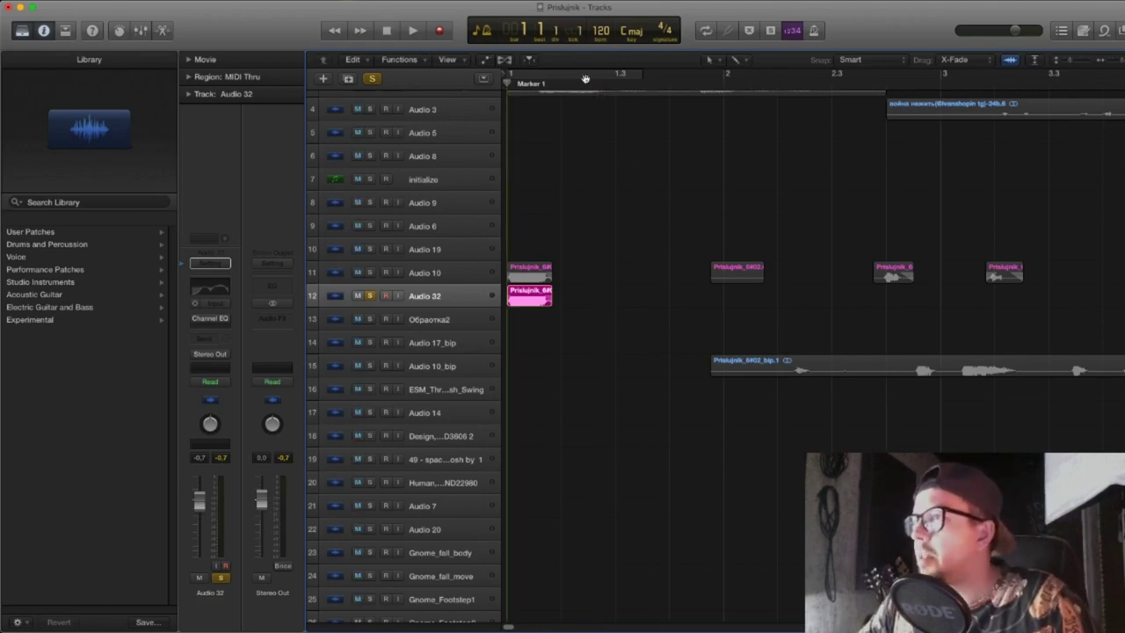
pyautogui.moveTo(1072, 62); pyautogui.dragTo(1069, 61)
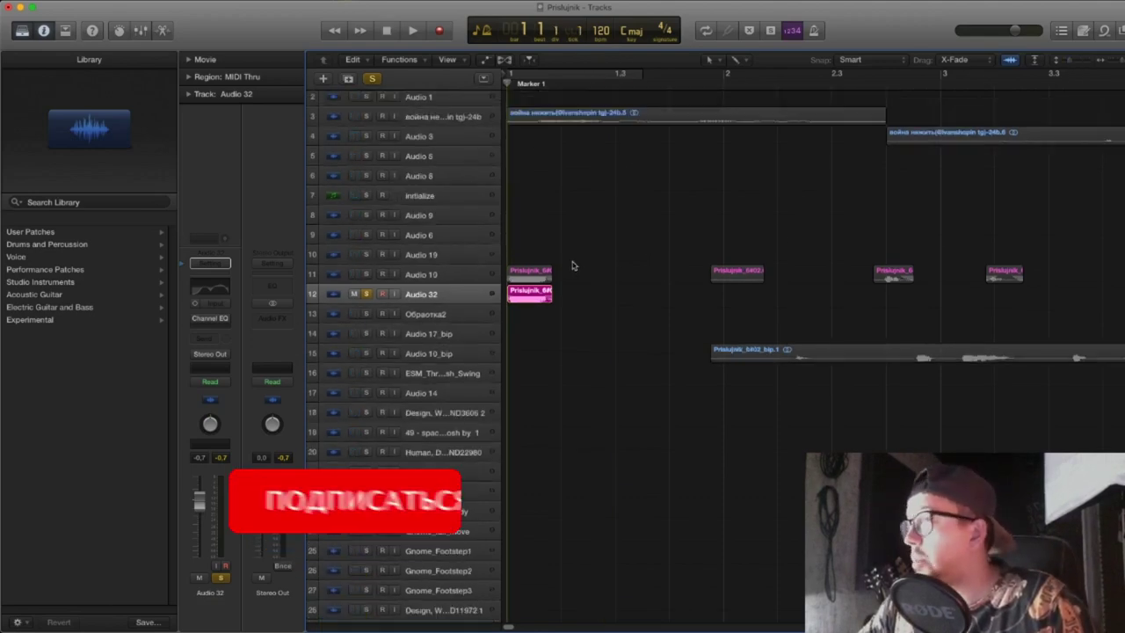
pyautogui.press('super+Left')
pyautogui.press('super+Right')
pyautogui.press('super+Right')
pyautogui.press('super+Right')
pyautogui.press('super+Right')
pyautogui.press('super+Right')
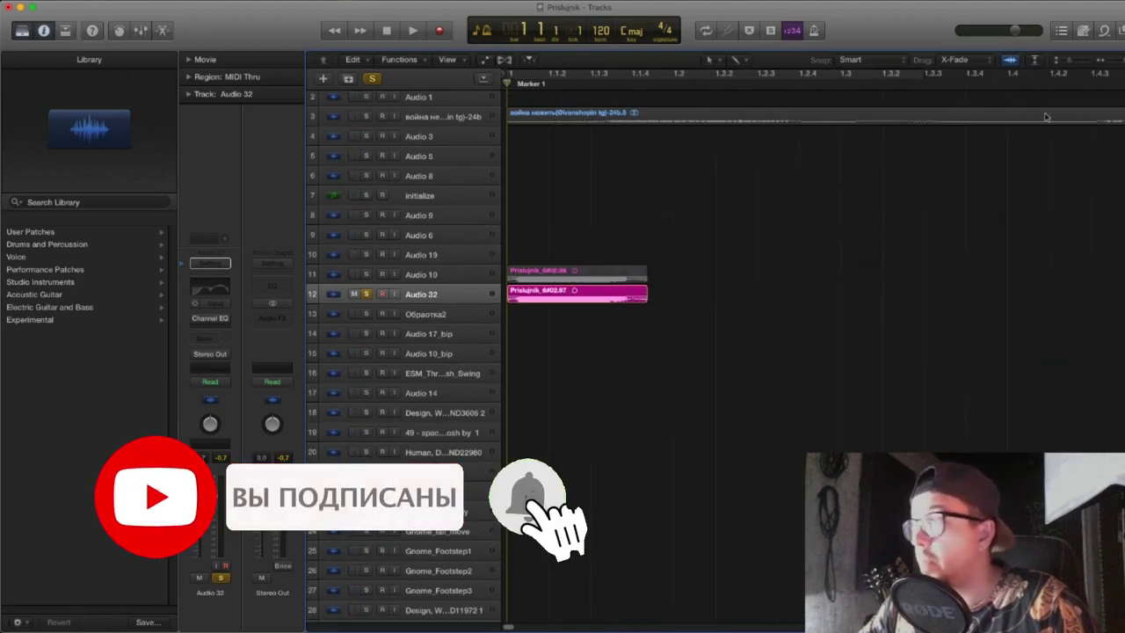
pyautogui.press('space')
pyautogui.press('super+Left')
pyautogui.click(657, 70)
pyautogui.press('space')
pyautogui.press('space')
pyautogui.press('space')
pyautogui.press('space')
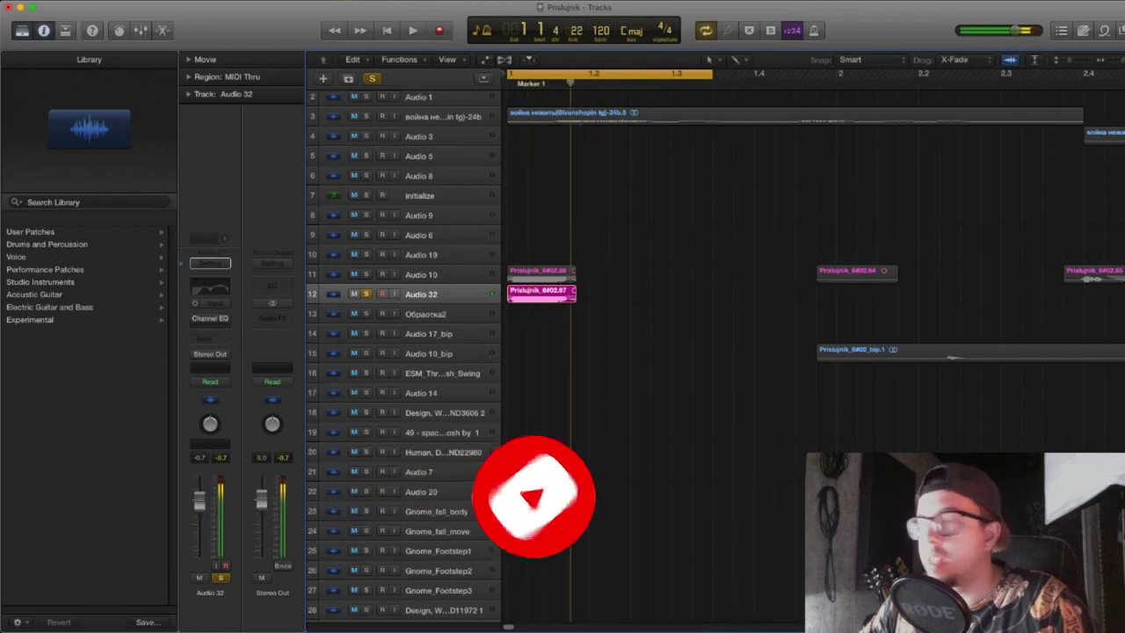
# - Lengthen the Audio 32 region to include the quiet tail after the sound, and play that tail in a loop around beat 1.3
pyautogui.moveTo(1070, 61); pyautogui.dragTo(1078, 61)
pyautogui.moveTo(576, 346); pyautogui.dragTo(783, 343)
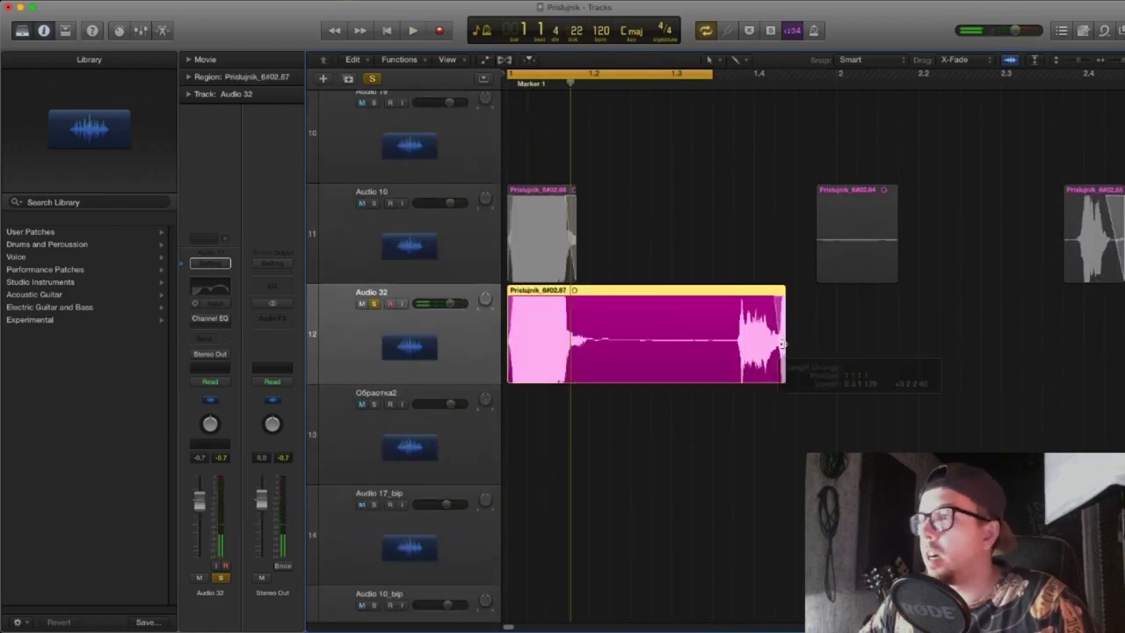
pyautogui.click(658, 71)
pyautogui.moveTo(725, 72); pyautogui.dragTo(615, 72)
pyautogui.moveTo(779, 341); pyautogui.dragTo(738, 341)
pyautogui.press('space')
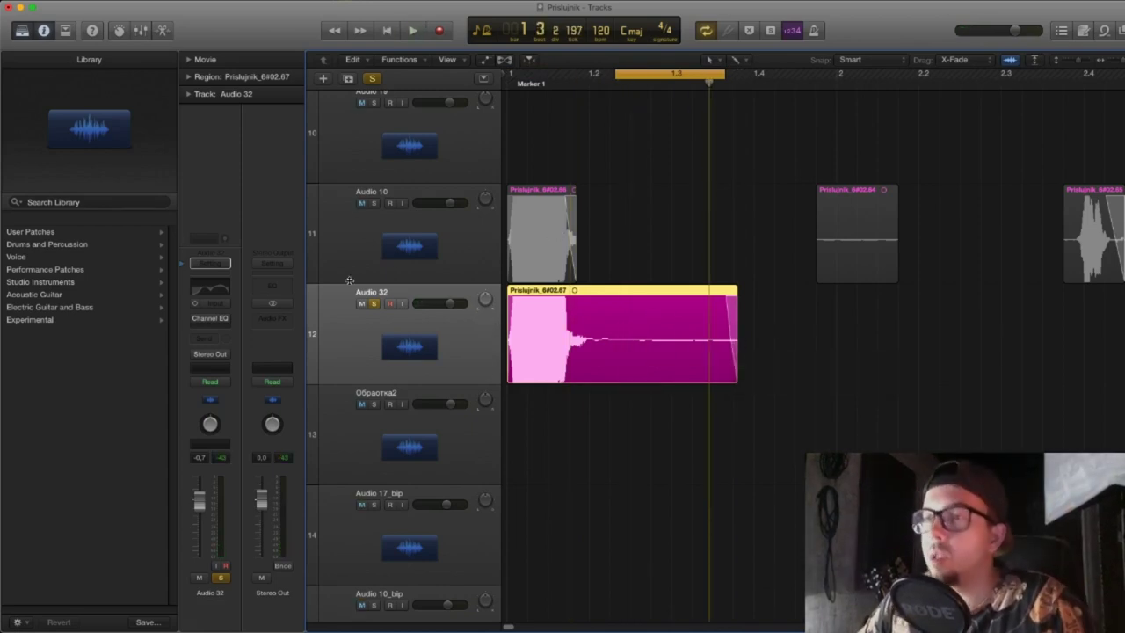
# - Insert iZotope's RX 7 Spectral De-noise plug-in on the Audio 32 track
pyautogui.click(220, 330)
pyautogui.moveTo(233, 476)
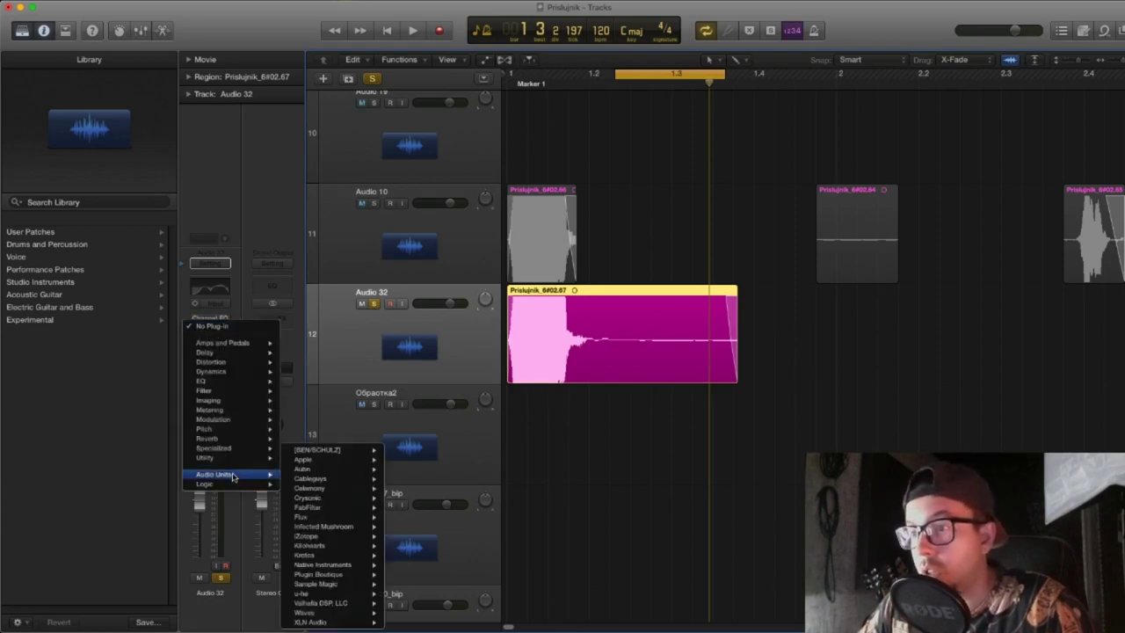
pyautogui.moveTo(334, 536)
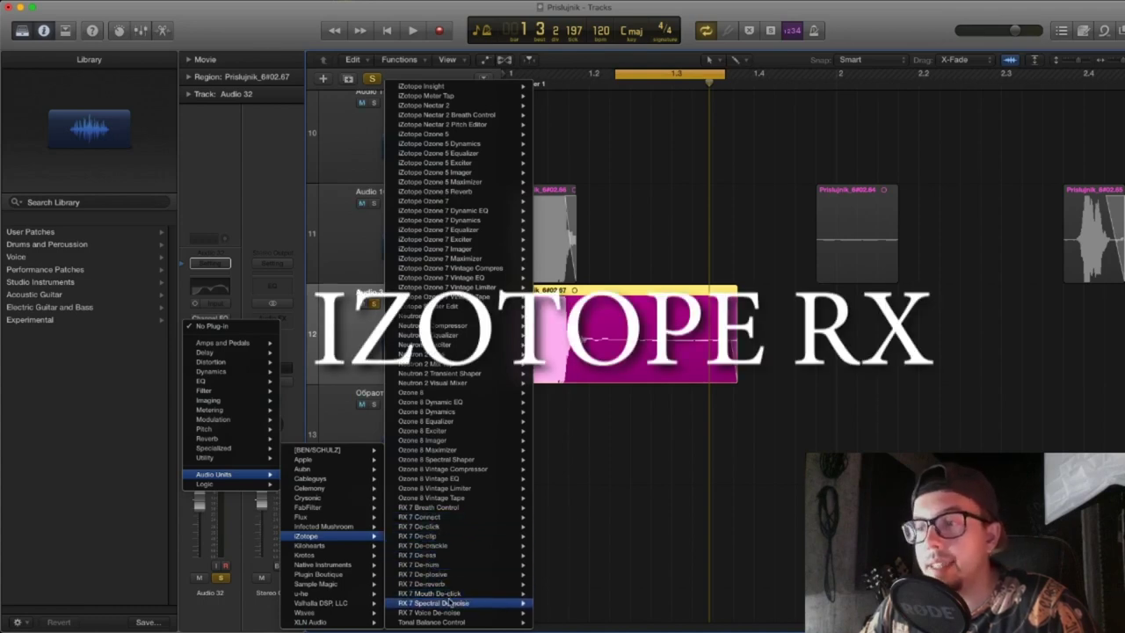
pyautogui.press('Escape')
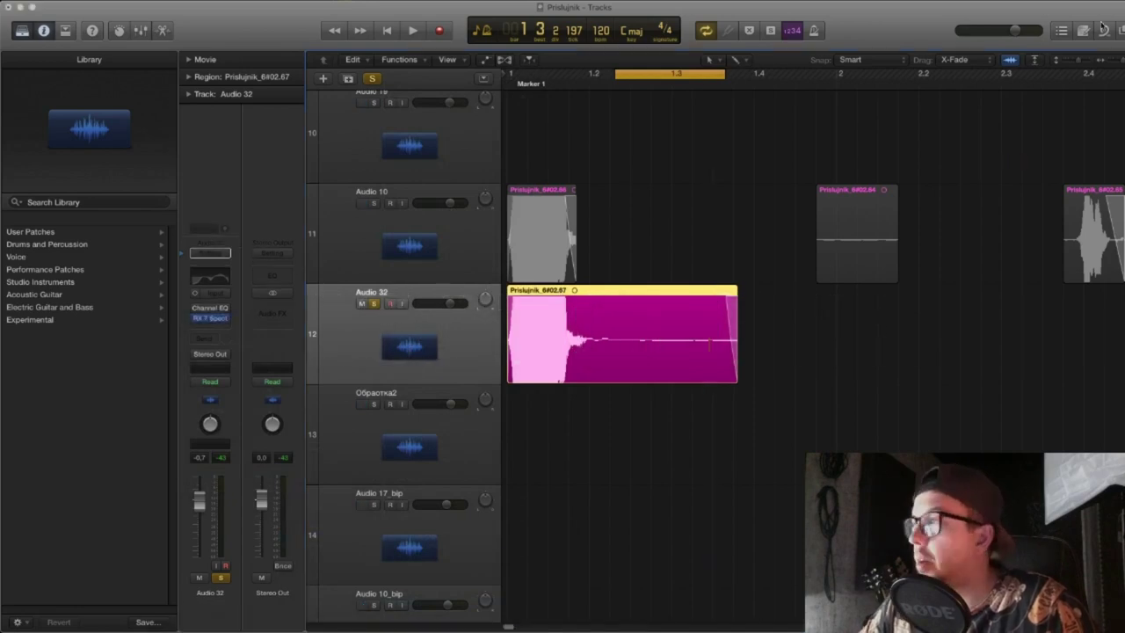
pyautogui.moveTo(1080, 62); pyautogui.dragTo(1083, 61)
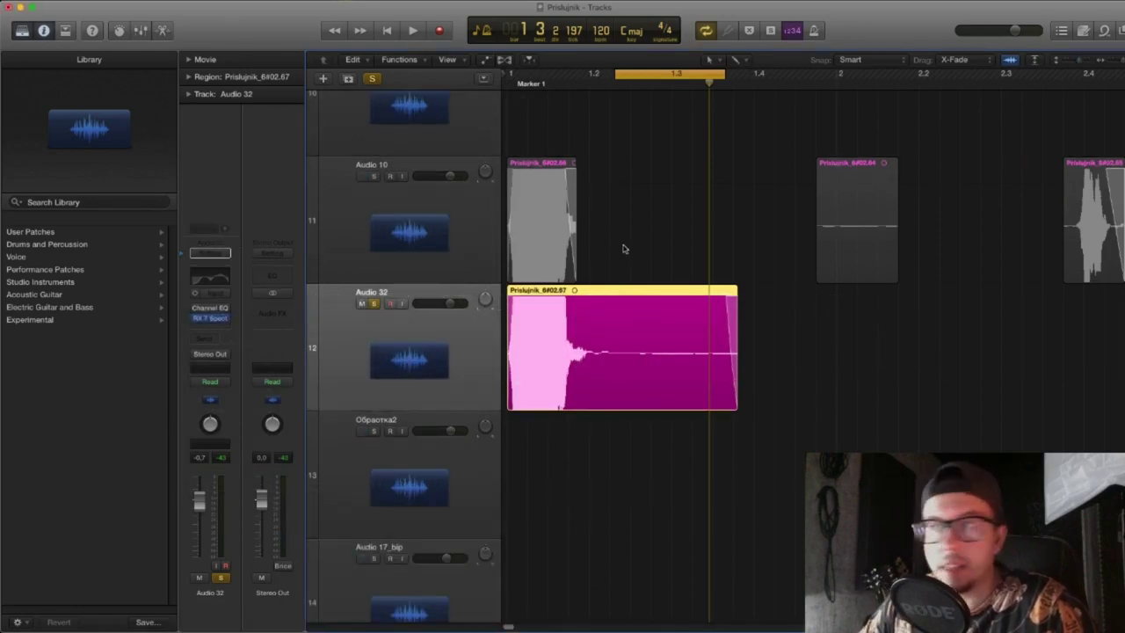
pyautogui.moveTo(1011, 60); pyautogui.dragTo(937, 83)
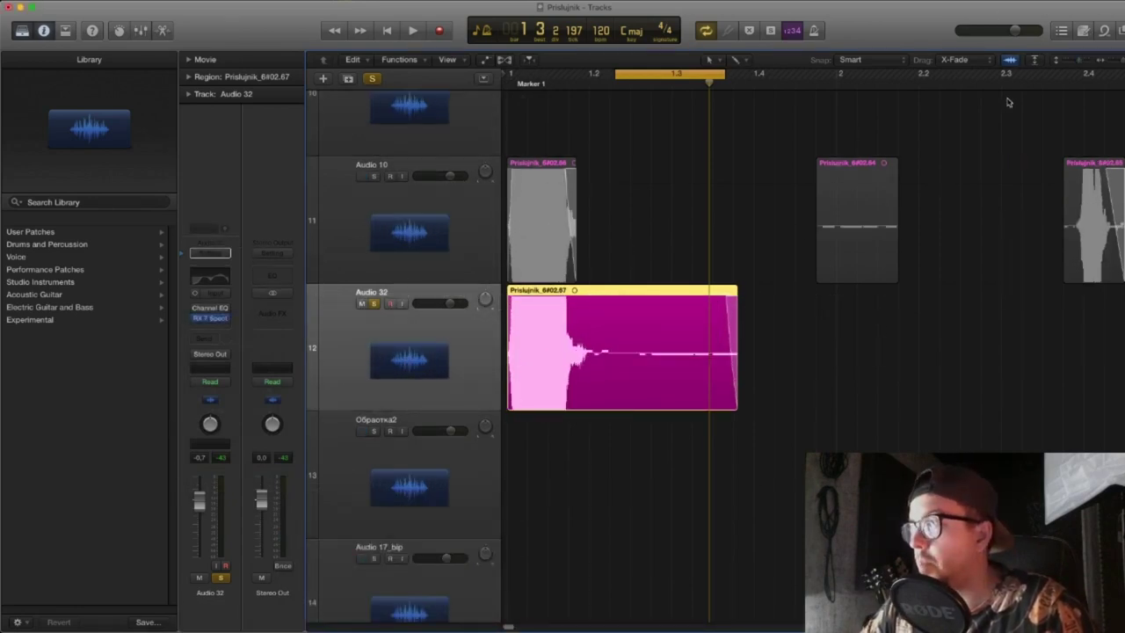
# - Set a cycle range over the quiet passage around bar 4 of the blue Audio 32 recording and play it
pyautogui.press('space')
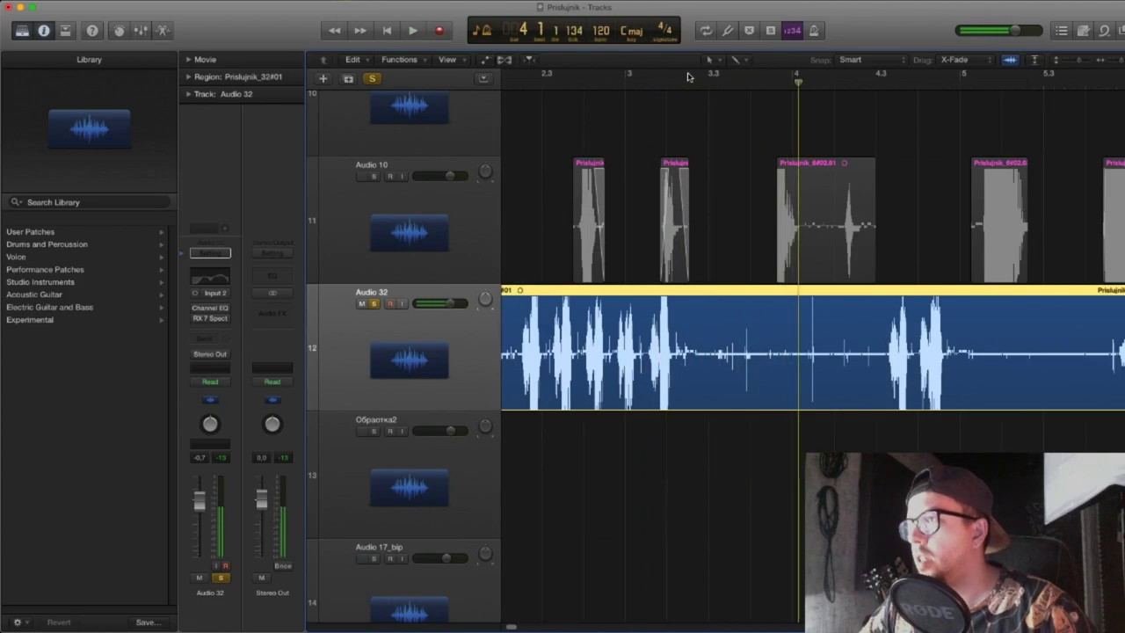
pyautogui.moveTo(689, 74); pyautogui.dragTo(865, 74)
pyautogui.hscroll(3, 729, 363)
pyautogui.press('space')
pyautogui.moveTo(1080, 64); pyautogui.dragTo(1082, 65)
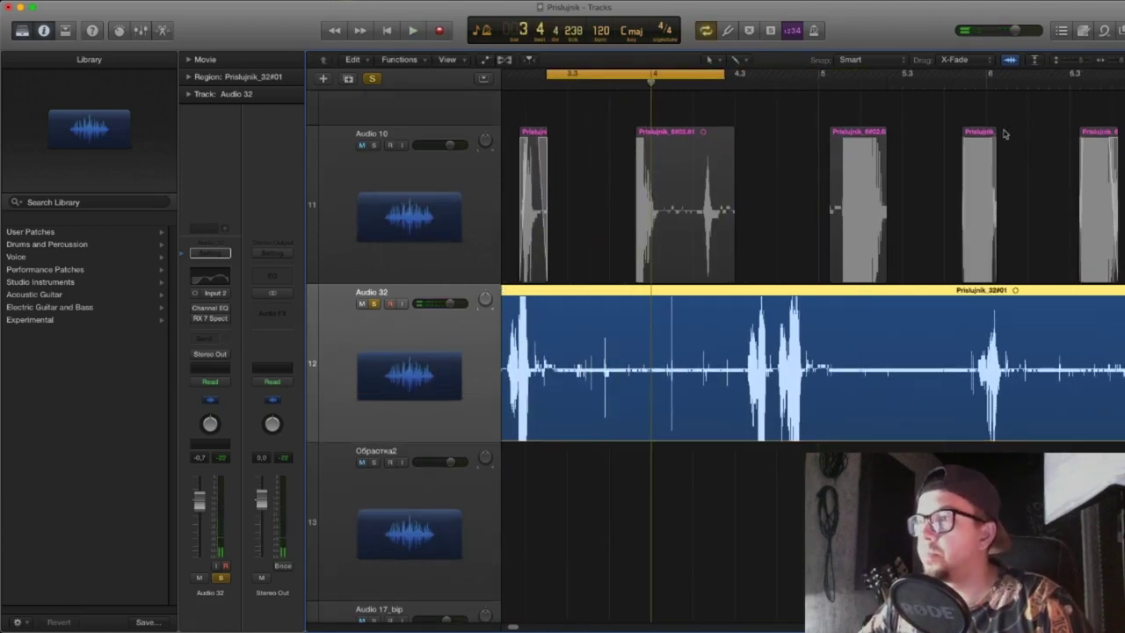
pyautogui.press('space')
pyautogui.scroll(-5, 801, 269)
pyautogui.press('space')
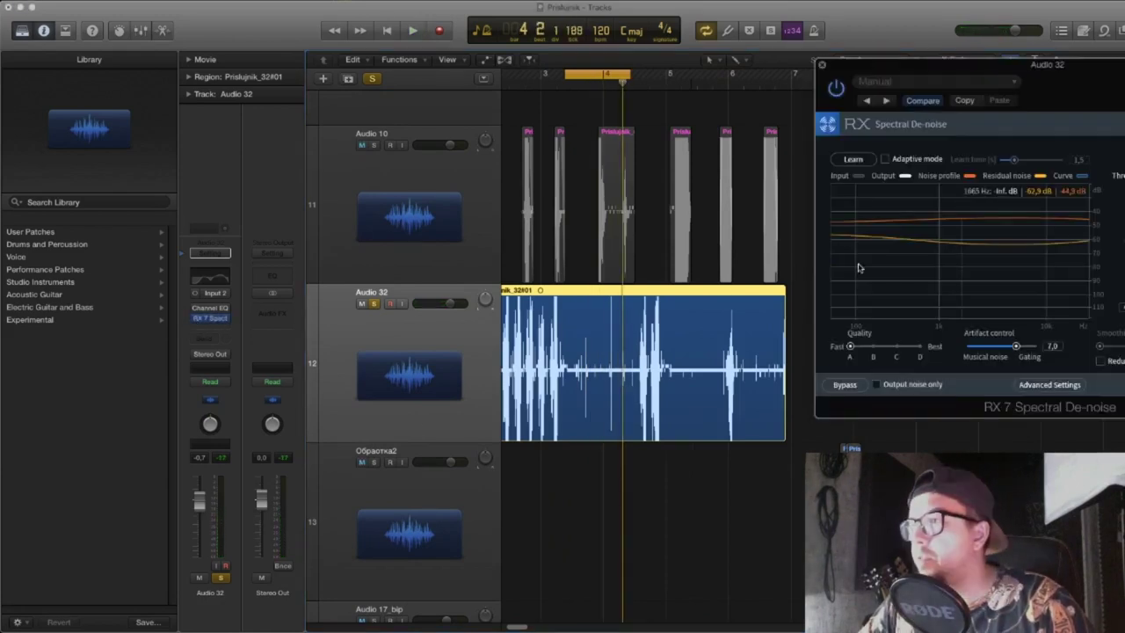
# - Learn the noise profile from the looped quiet passage in RX 7 Spectral De-noise and set Reduction to 21.2
pyautogui.hscroll(1, 650, 304)
pyautogui.scroll(5, 651, 303)
pyautogui.hscroll(-3, 766, 132)
pyautogui.moveTo(929, 97); pyautogui.dragTo(171, 3)
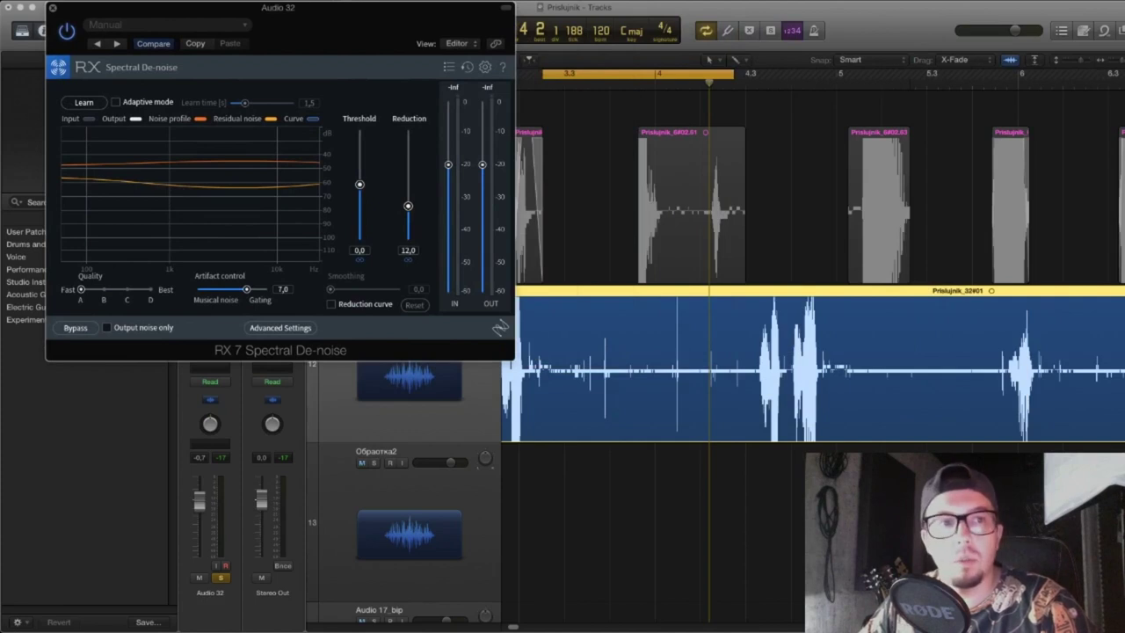
pyautogui.press('space')
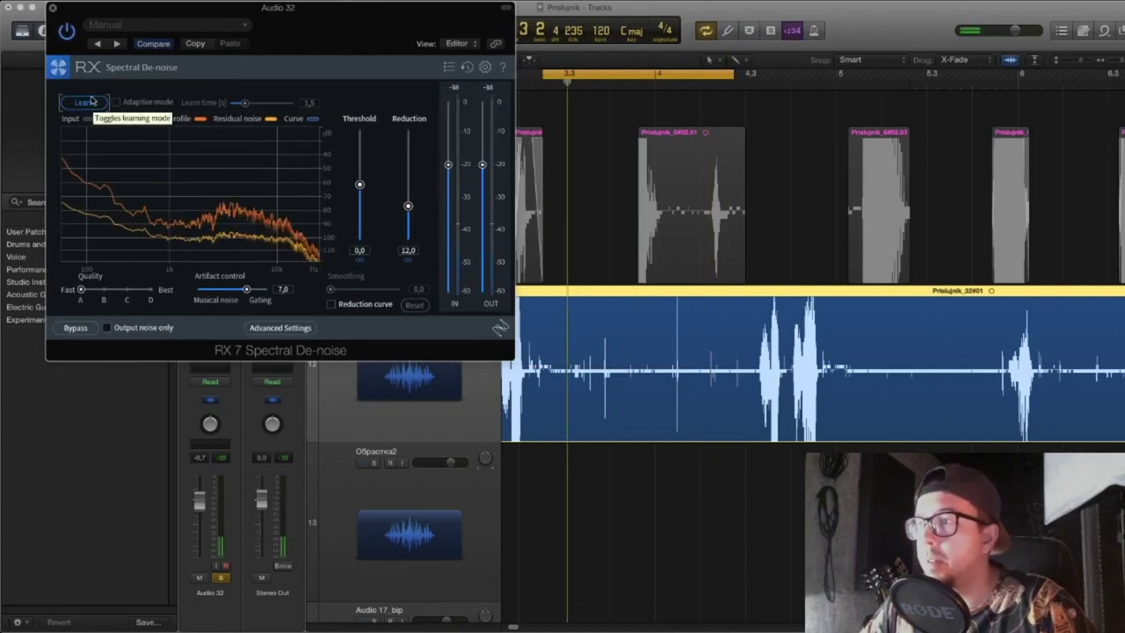
pyautogui.click(85, 102)
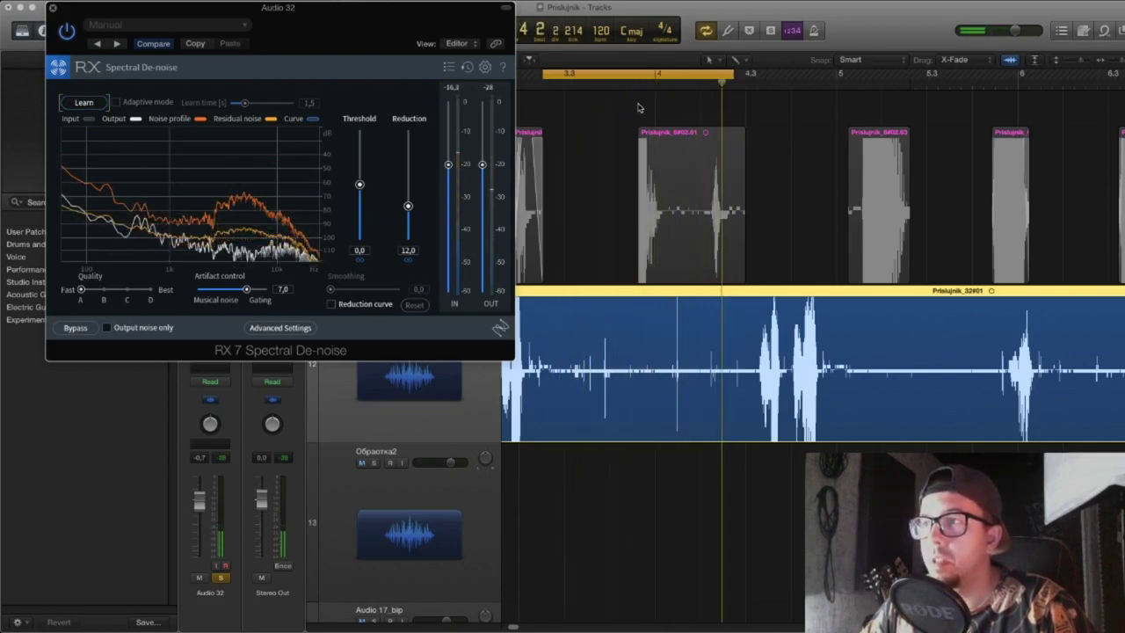
pyautogui.moveTo(408, 206); pyautogui.dragTo(410, 182)
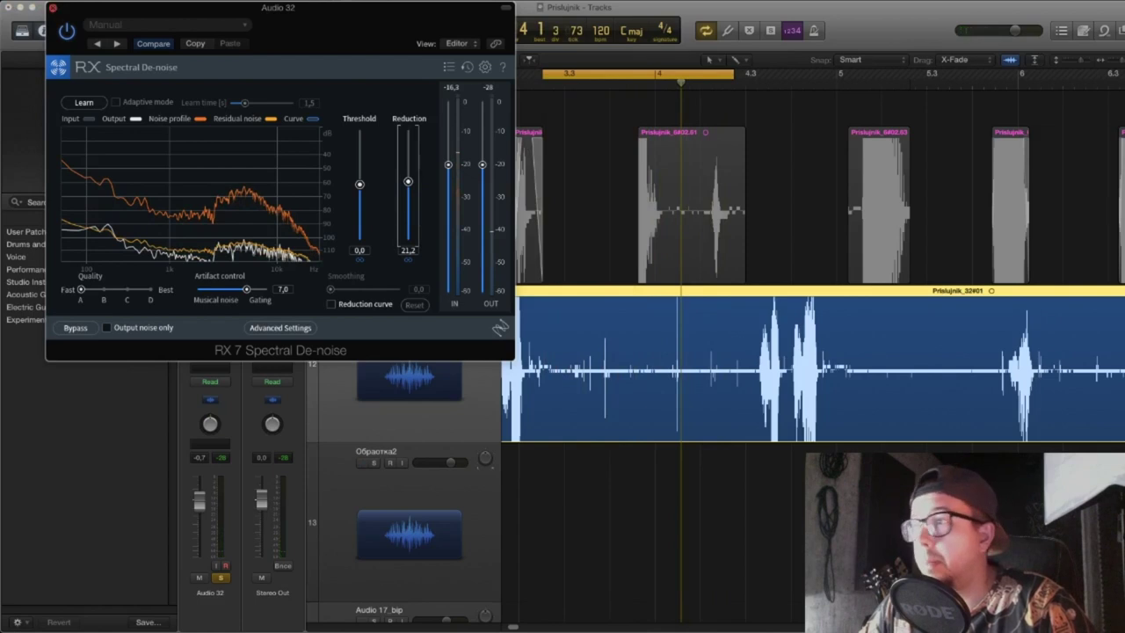
pyautogui.press('super+w')
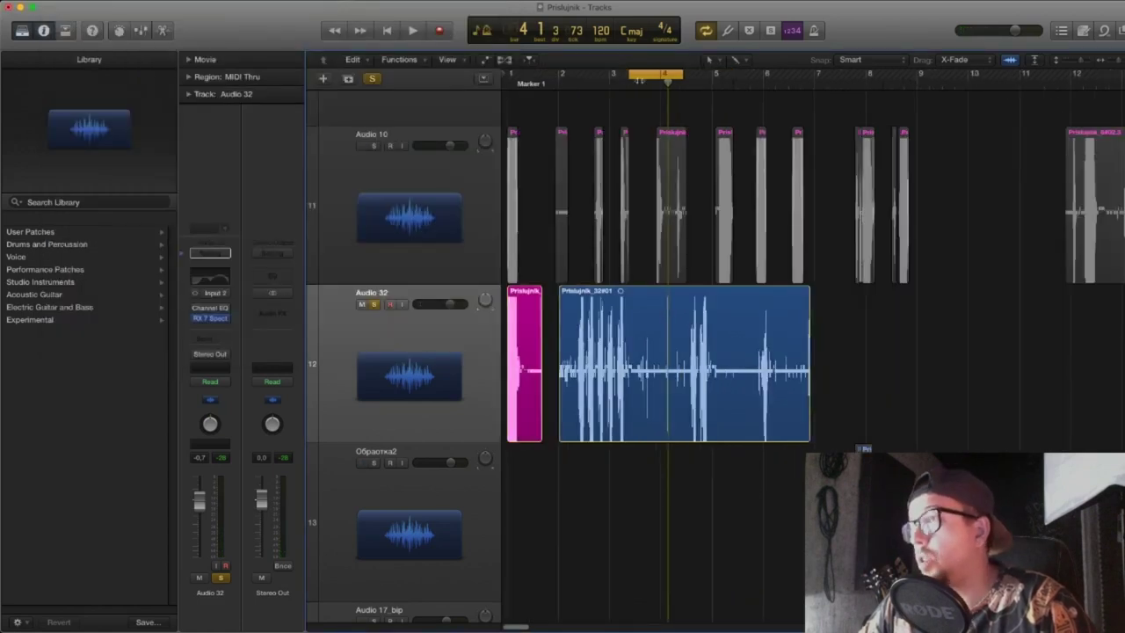
# - Turn off the loop and play the denoised Audio 32 recording from about bar 2
pyautogui.moveTo(640, 75); pyautogui.dragTo(633, 76)
pyautogui.click(585, 86)
pyautogui.press('space')
pyautogui.press('space')
pyautogui.click(671, 75)
pyautogui.click(570, 84)
pyautogui.press('space')
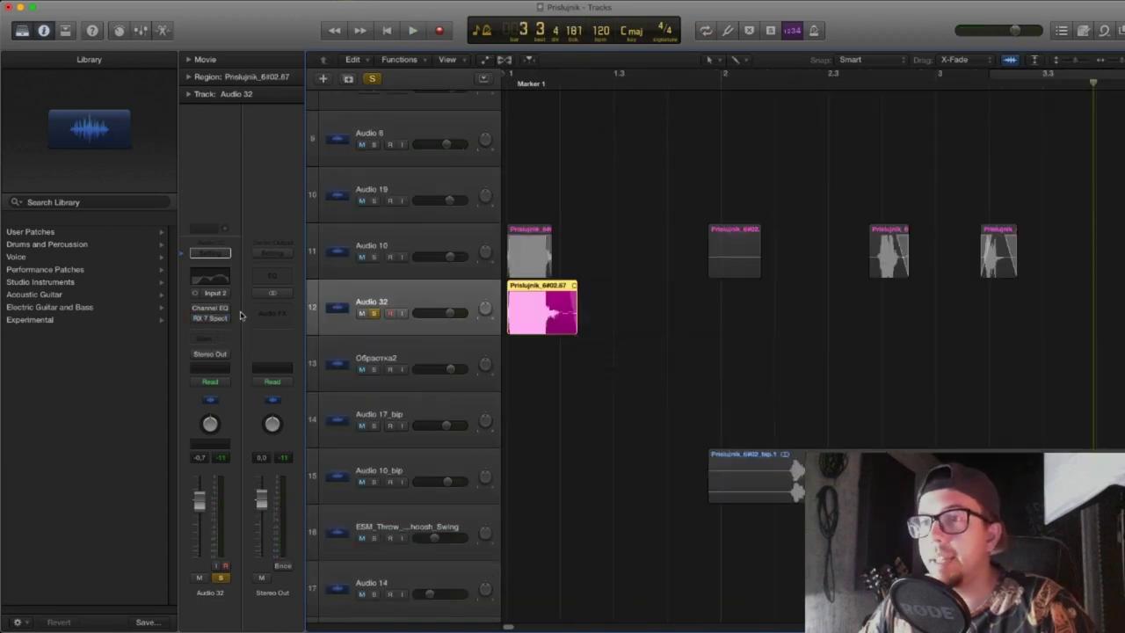
# - Replace the RX 7 Spectral De-noise insert on Audio 32 with Pitch Shifter
pyautogui.click(197, 320)
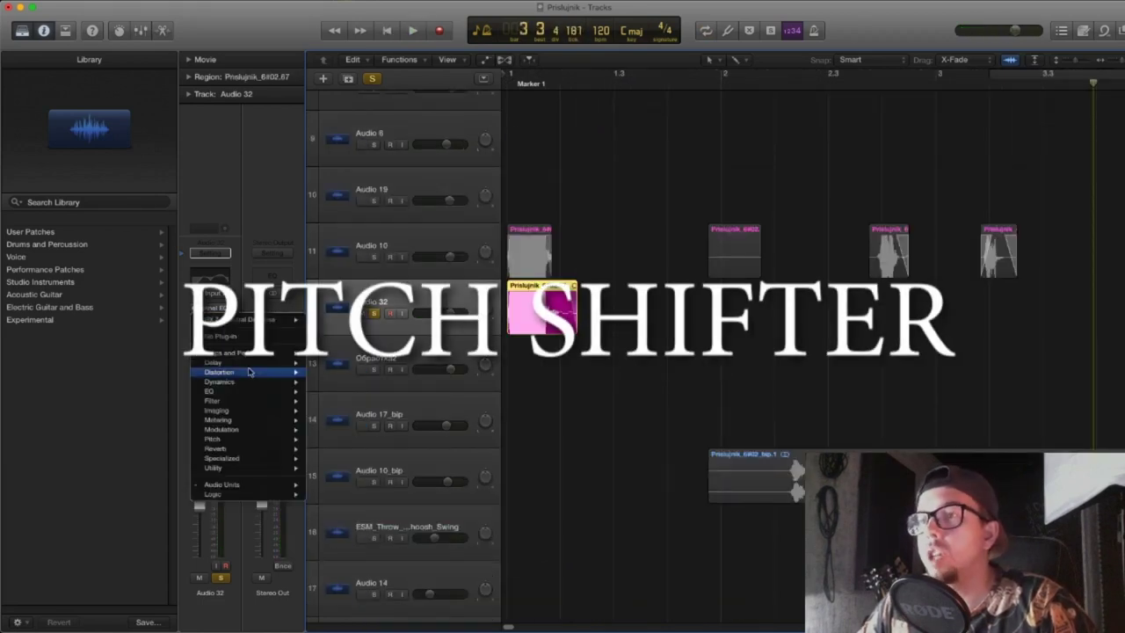
pyautogui.moveTo(227, 440)
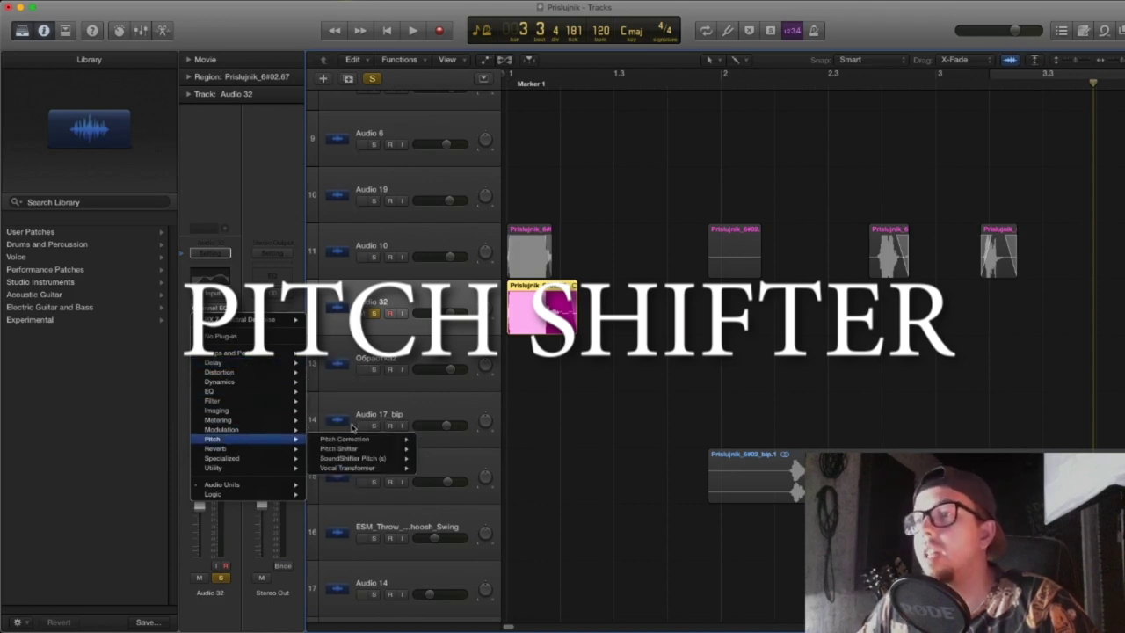
pyautogui.click(347, 450)
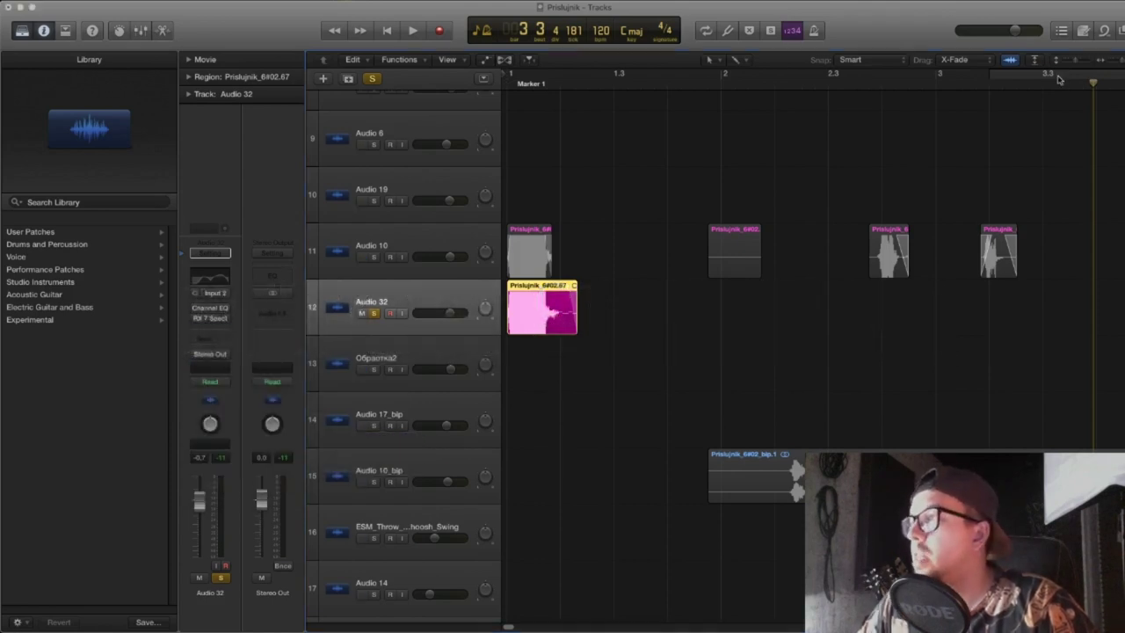
# - Set the cycle range from 1 1 1 1 with a length of 0 2 0 160 and play the Audio 32 region through Pitch Shifter
pyautogui.click(1079, 60)
pyautogui.click(628, 79)
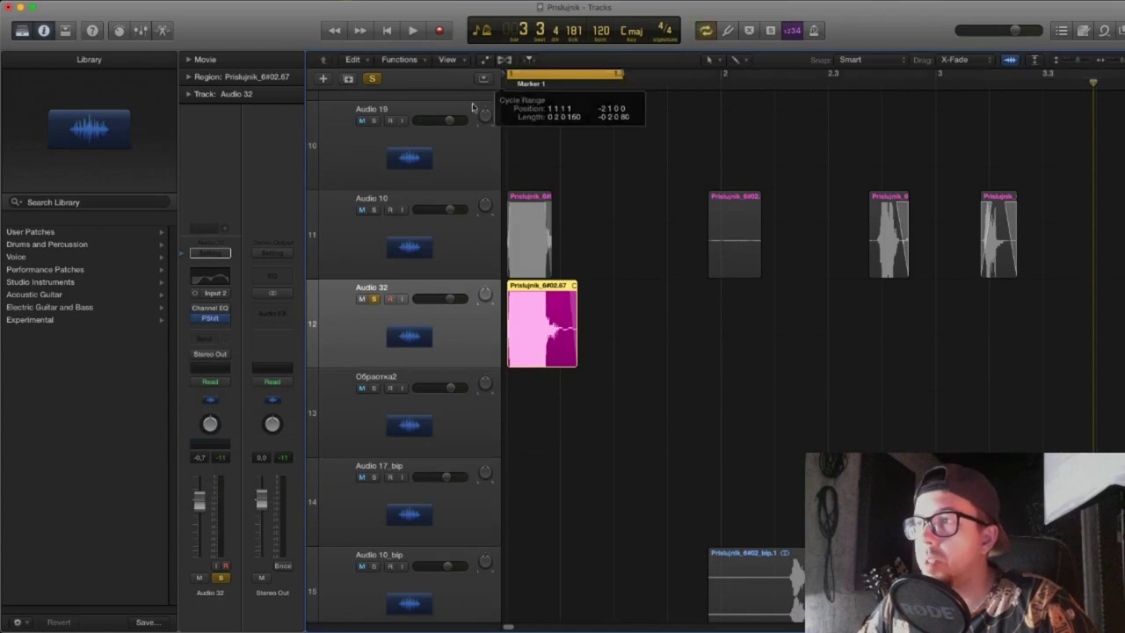
pyautogui.moveTo(716, 113); pyautogui.dragTo(991, 28)
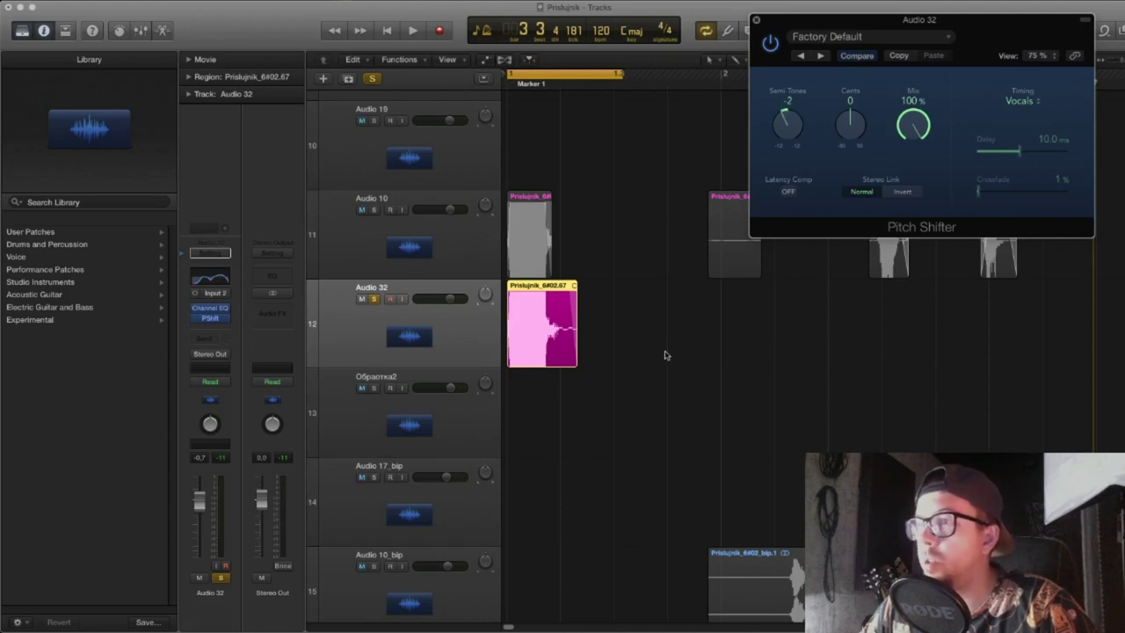
pyautogui.click(677, 323)
pyautogui.press('space')
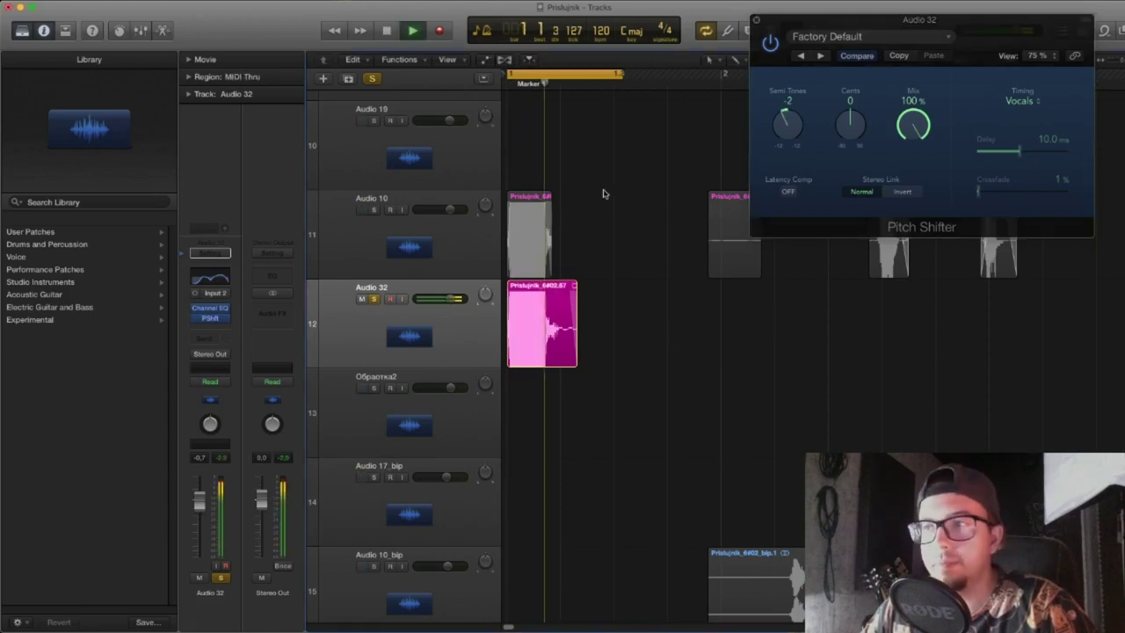
# - Lower Pitch Shifter's Semi Tones to -12 and audition the looped Audio 32 region
pyautogui.moveTo(787, 123); pyautogui.dragTo(790, 183)
pyautogui.press('space')
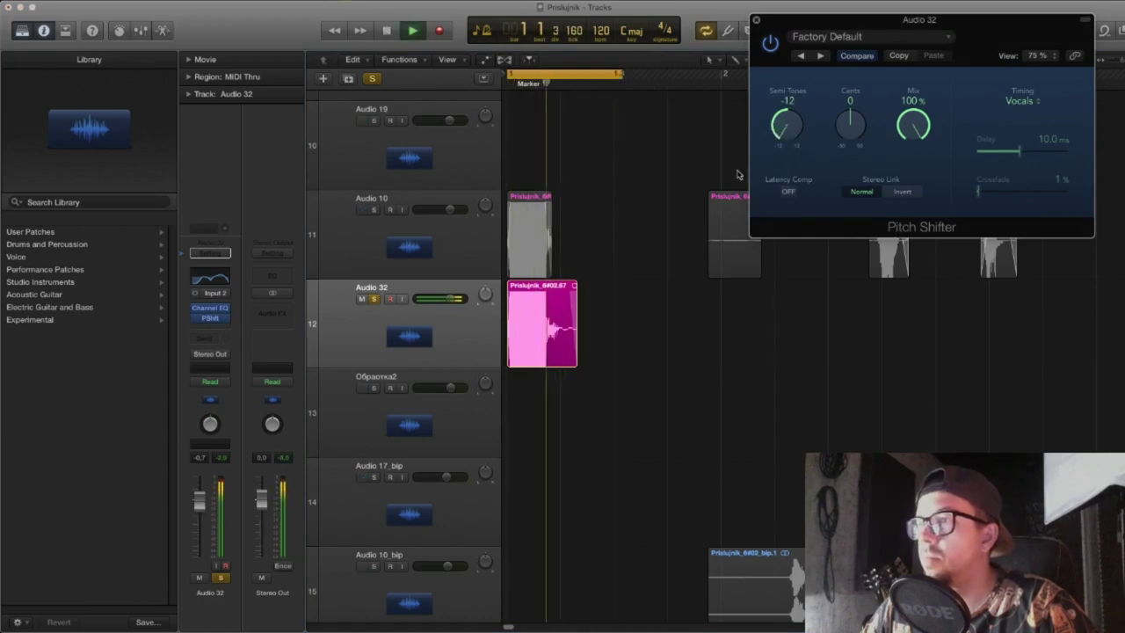
pyautogui.press('space')
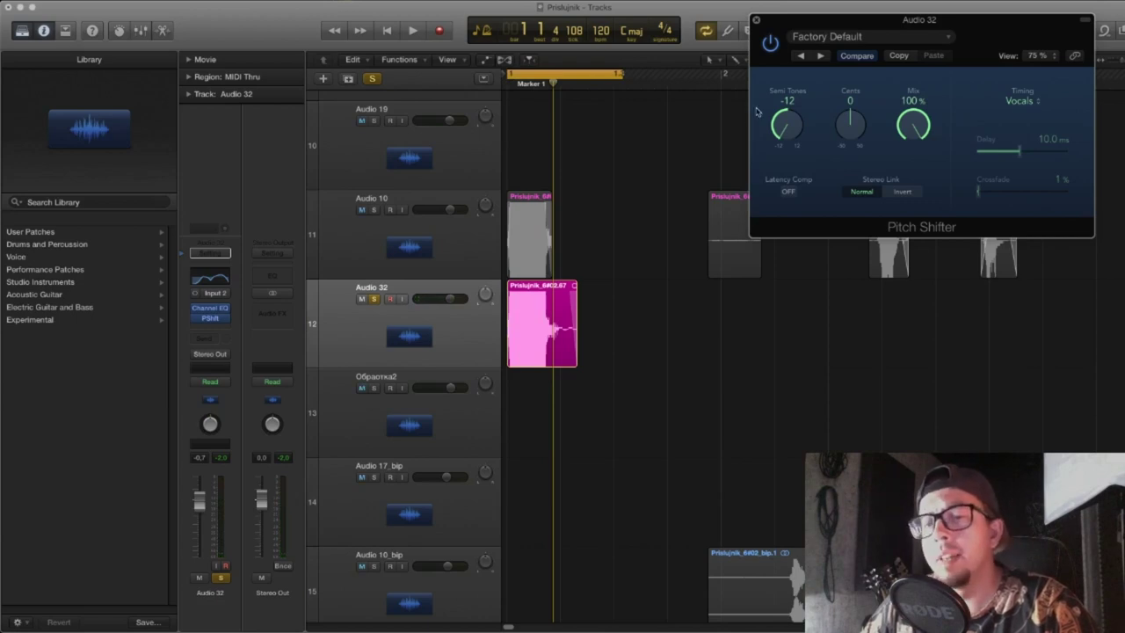
pyautogui.press('space')
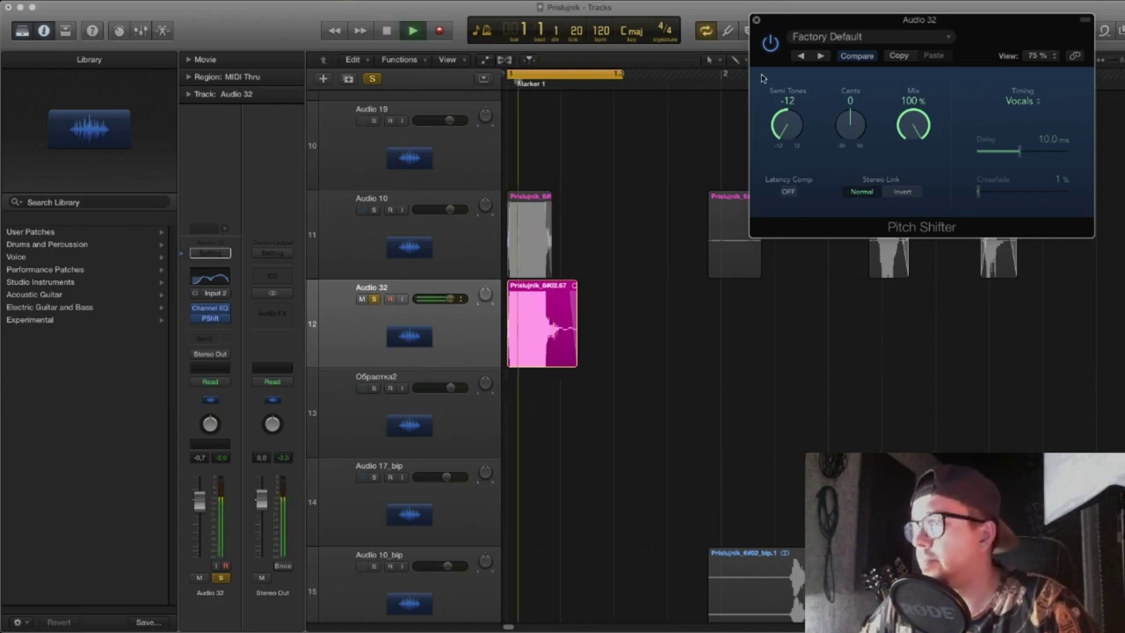
pyautogui.press('space')
# - Raise Pitch Shifter's Semi Tones to 8 and audition the looped Audio 32 region
pyautogui.moveTo(785, 122)
pyautogui.mouseDown()
pyautogui.moveTo(785, 92)
pyautogui.moveTo(790, 122)
pyautogui.mouseUp()
pyautogui.press('space')
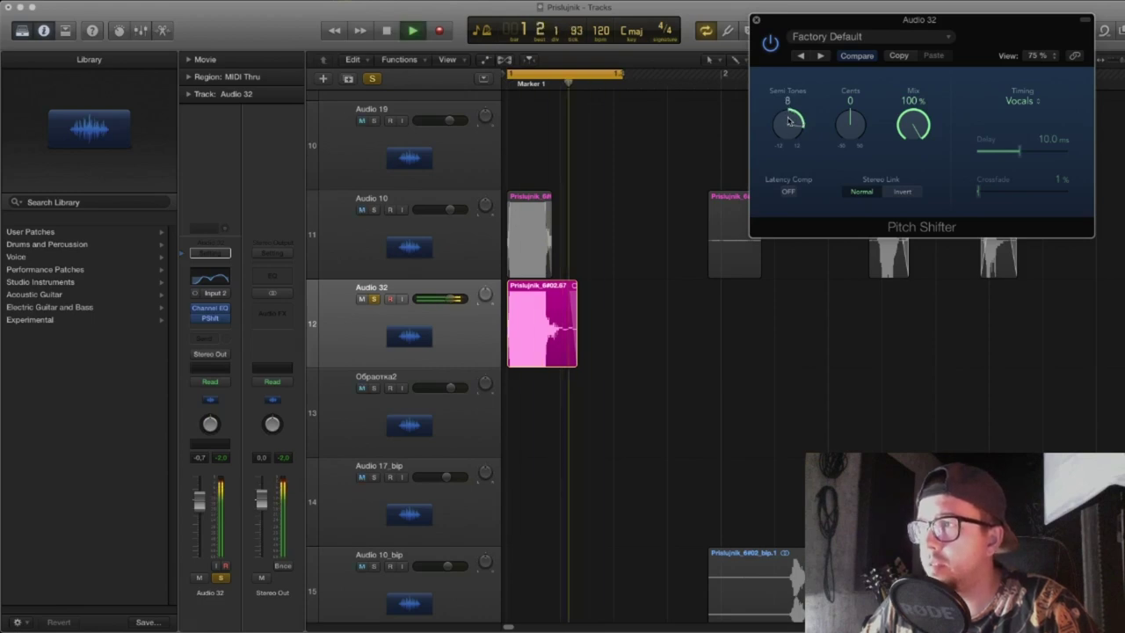
pyautogui.press('space')
# - Shorten the Audio 32 region to end at about beat 1.2 and close Pitch Shifter
pyautogui.moveTo(572, 331); pyautogui.dragTo(559, 331)
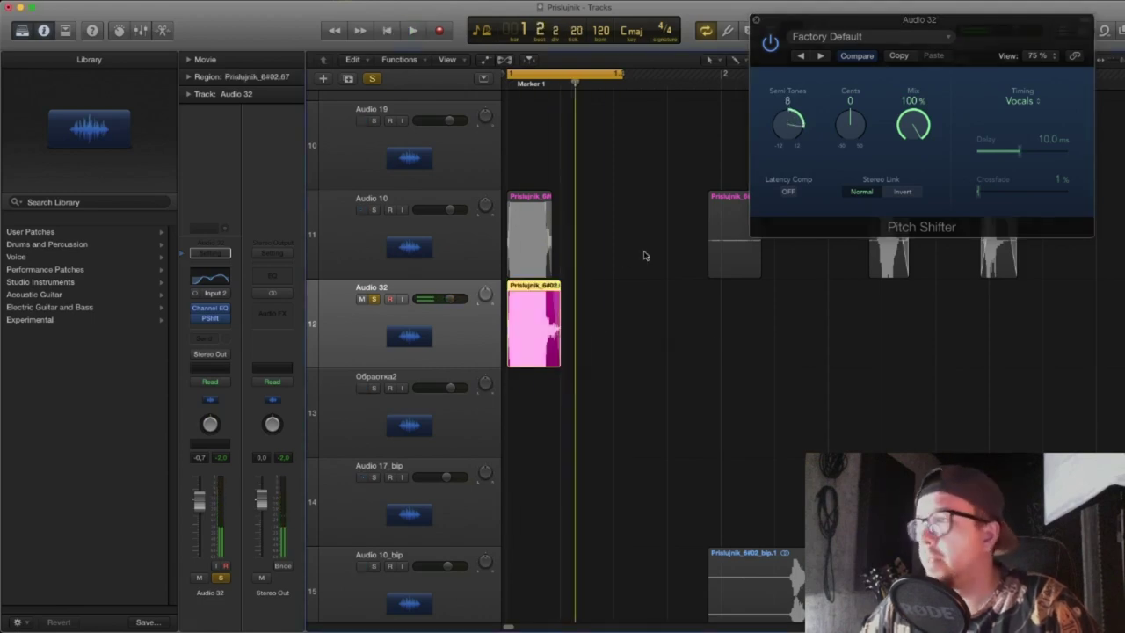
pyautogui.click(755, 20)
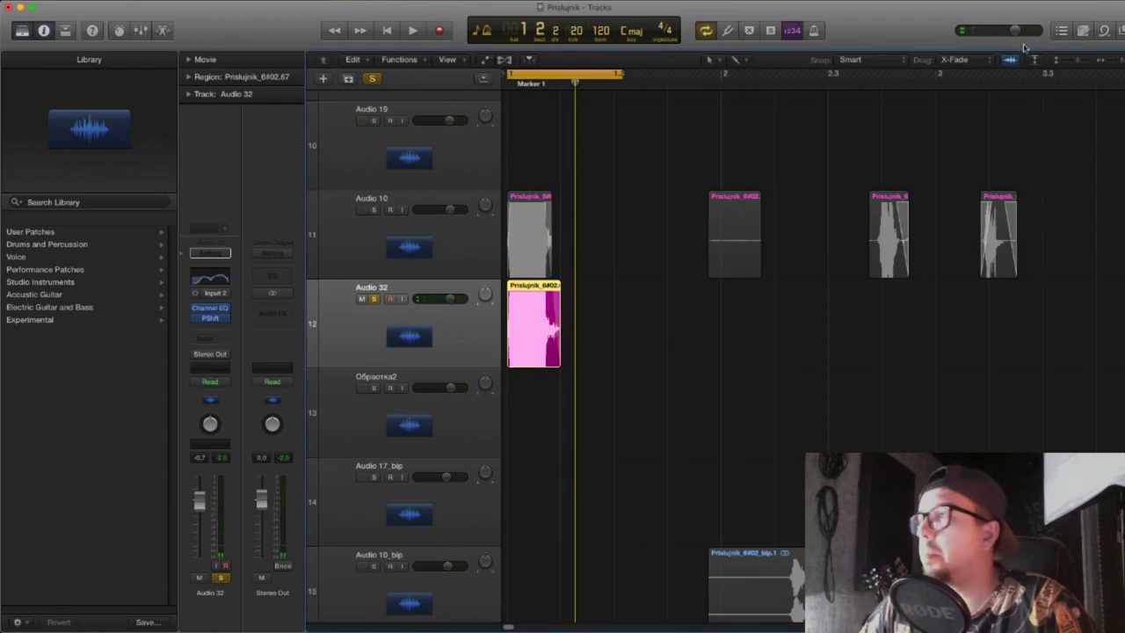
pyautogui.moveTo(1079, 63); pyautogui.dragTo(1062, 62)
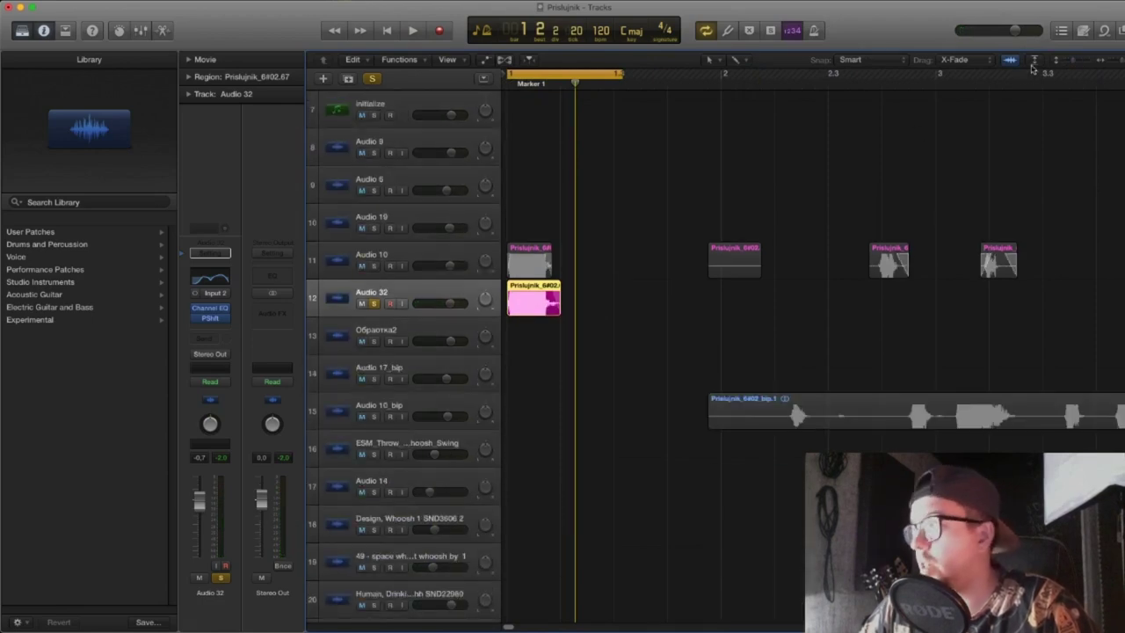
pyautogui.click(1076, 63)
pyautogui.scroll(5, 821, 237)
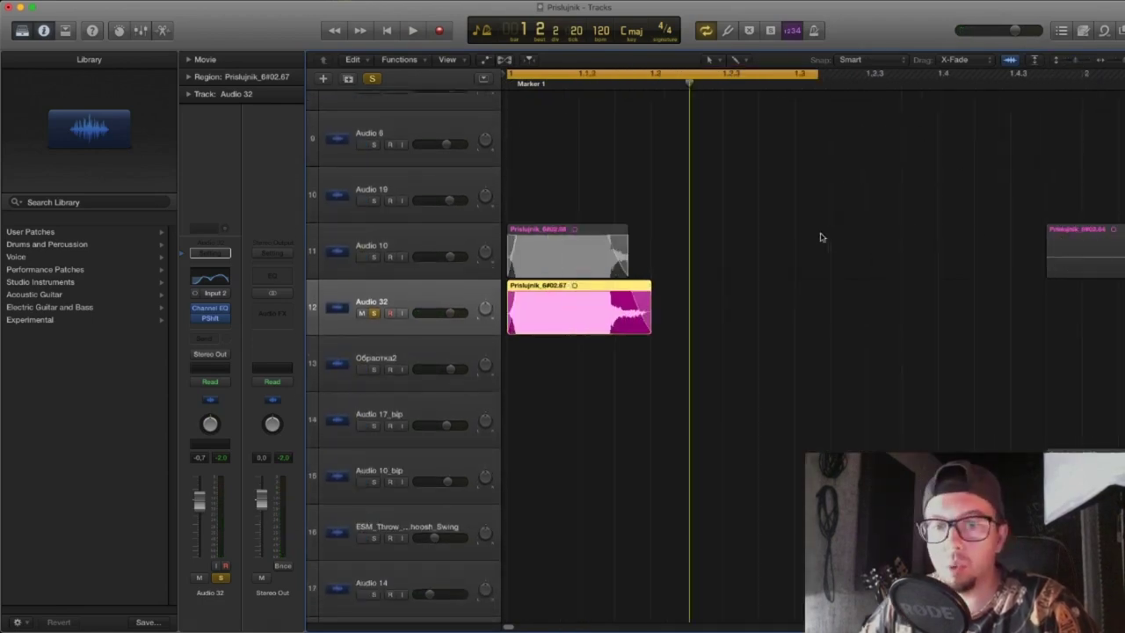
pyautogui.scroll(-3, 892, 156)
pyautogui.scroll(2, 752, 215)
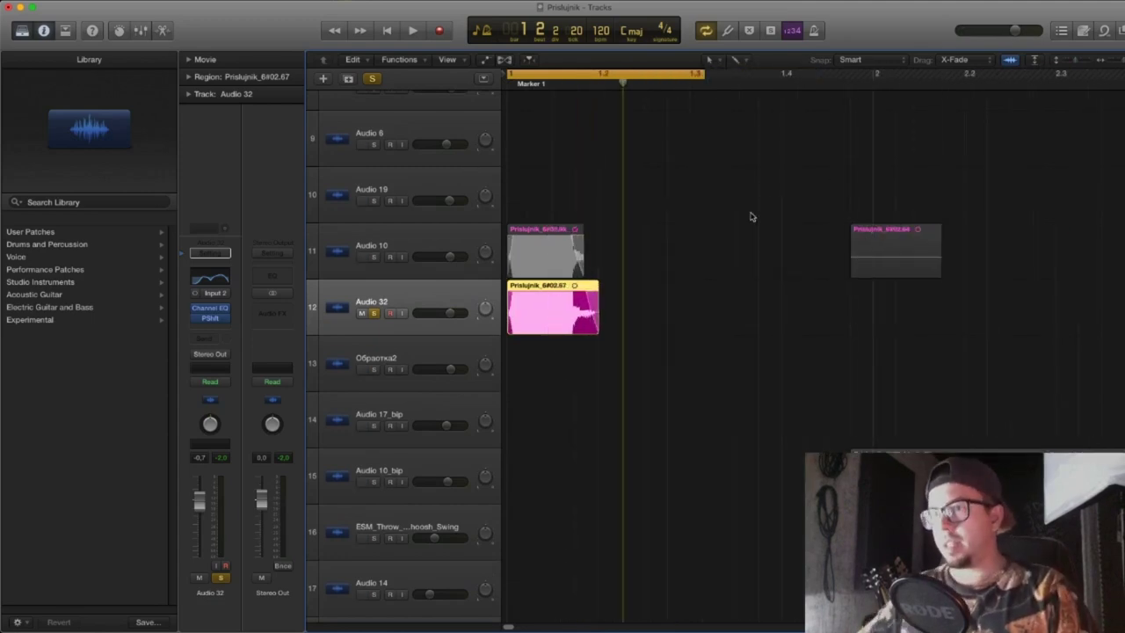
# - Remove Pitch Shifter from the Audio 32 channel strip and insert the u-he Uhbik-G plug-in in its place
pyautogui.click(1076, 62)
pyautogui.click(227, 319)
pyautogui.click(226, 320)
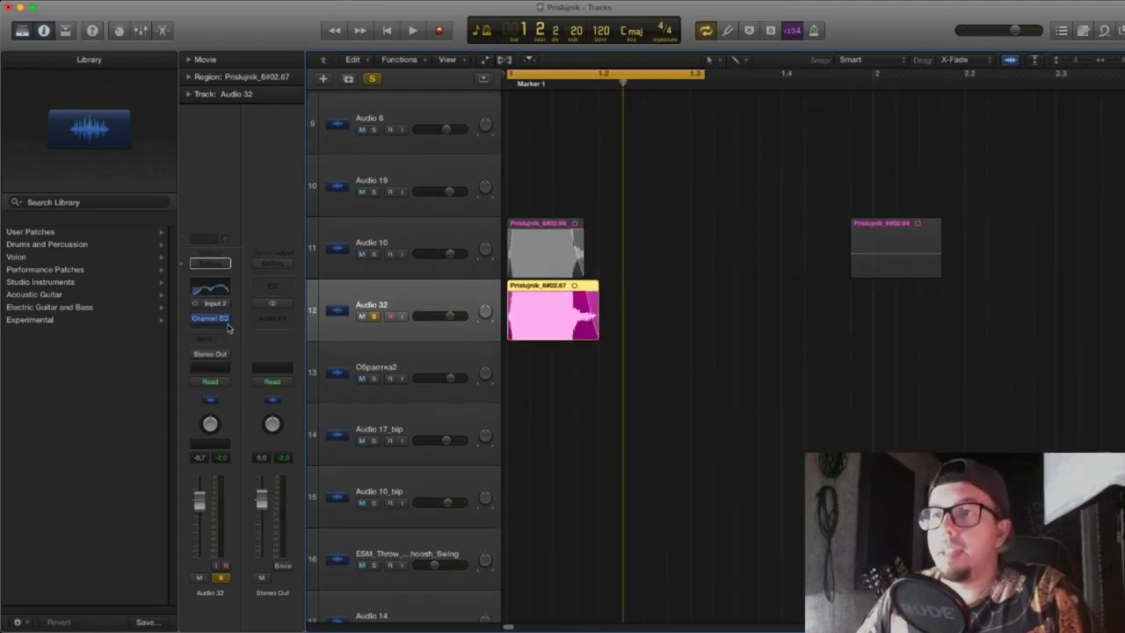
pyautogui.click(229, 327)
pyautogui.moveTo(230, 461)
pyautogui.moveTo(230, 431)
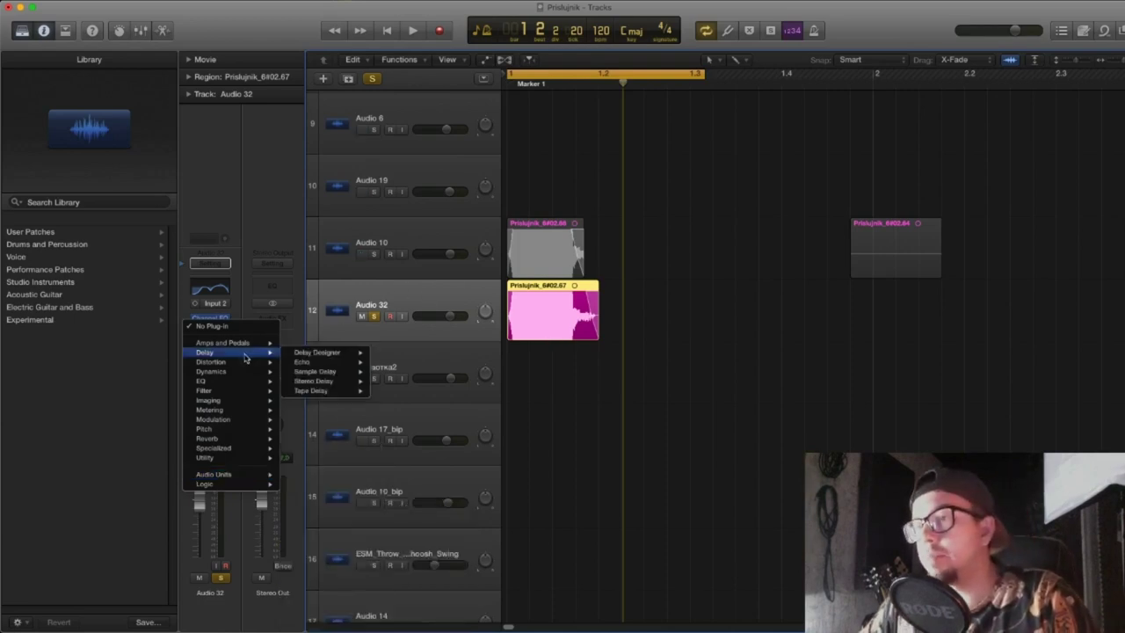
pyautogui.moveTo(233, 376)
pyautogui.moveTo(221, 431)
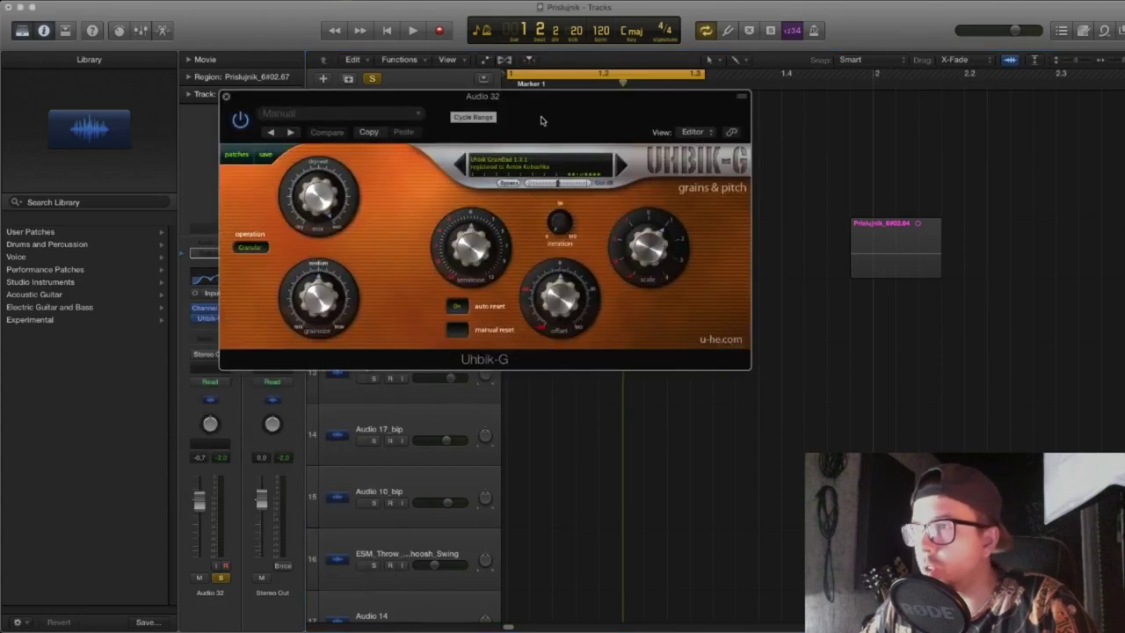
# - Position the Uhbik-G window below the Audio 32 region so that the region stays visible in the arrangement
pyautogui.moveTo(542, 119)
pyautogui.mouseDown()
pyautogui.moveTo(577, 111)
pyautogui.moveTo(553, 102)
pyautogui.mouseUp()
pyautogui.moveTo(709, 142); pyautogui.dragTo(643, 108)
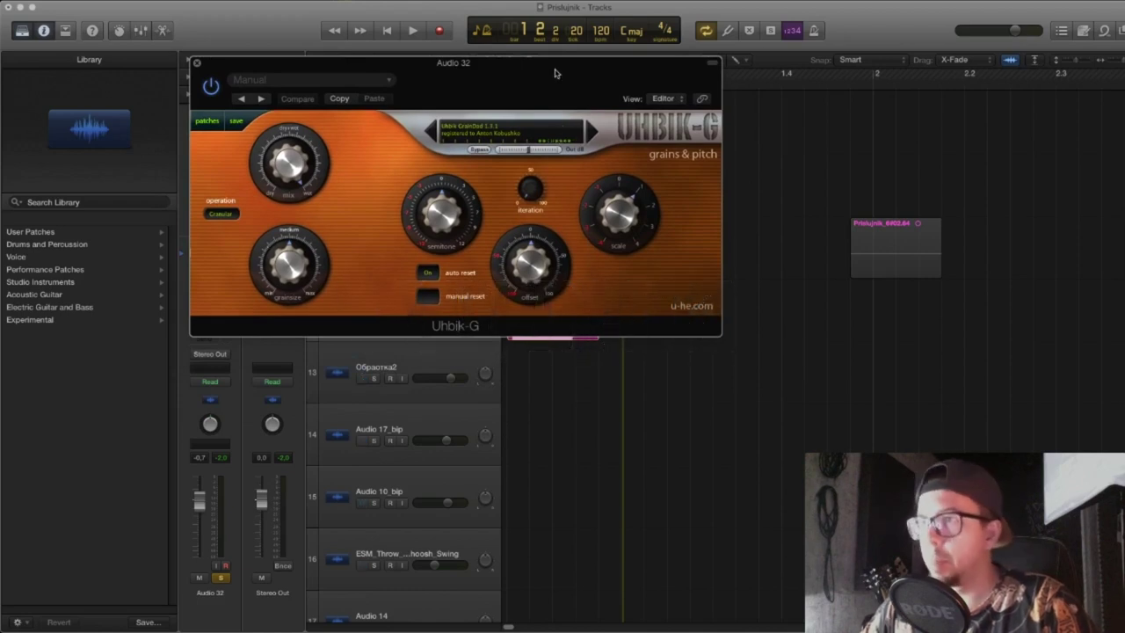
pyautogui.moveTo(554, 74); pyautogui.dragTo(637, 81)
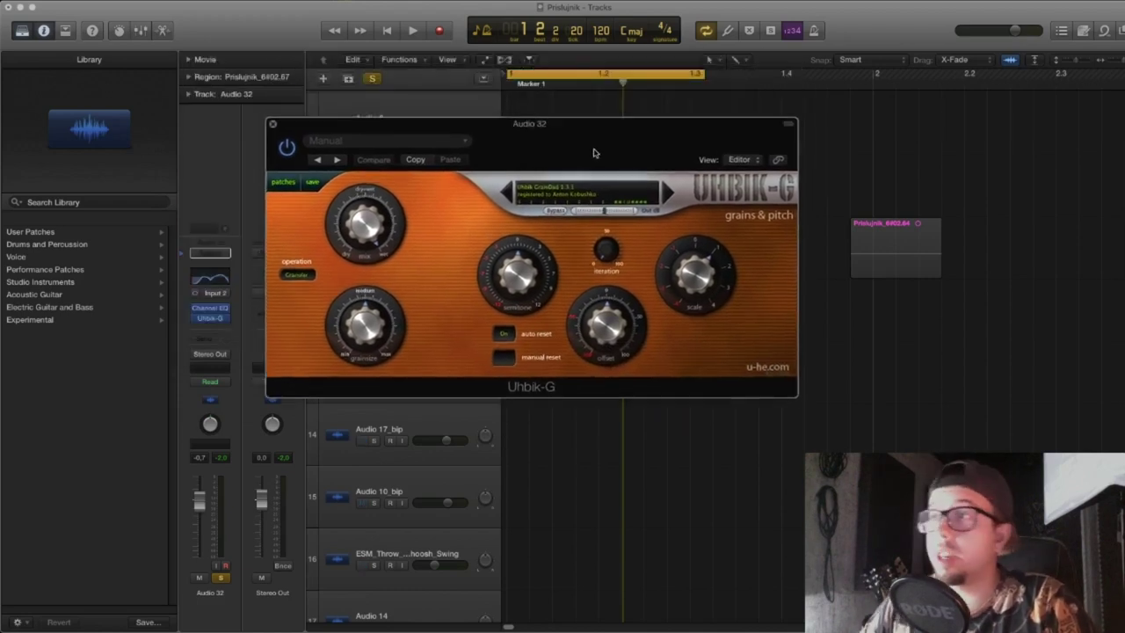
pyautogui.moveTo(525, 115); pyautogui.dragTo(575, 381)
pyautogui.press('super+Left')
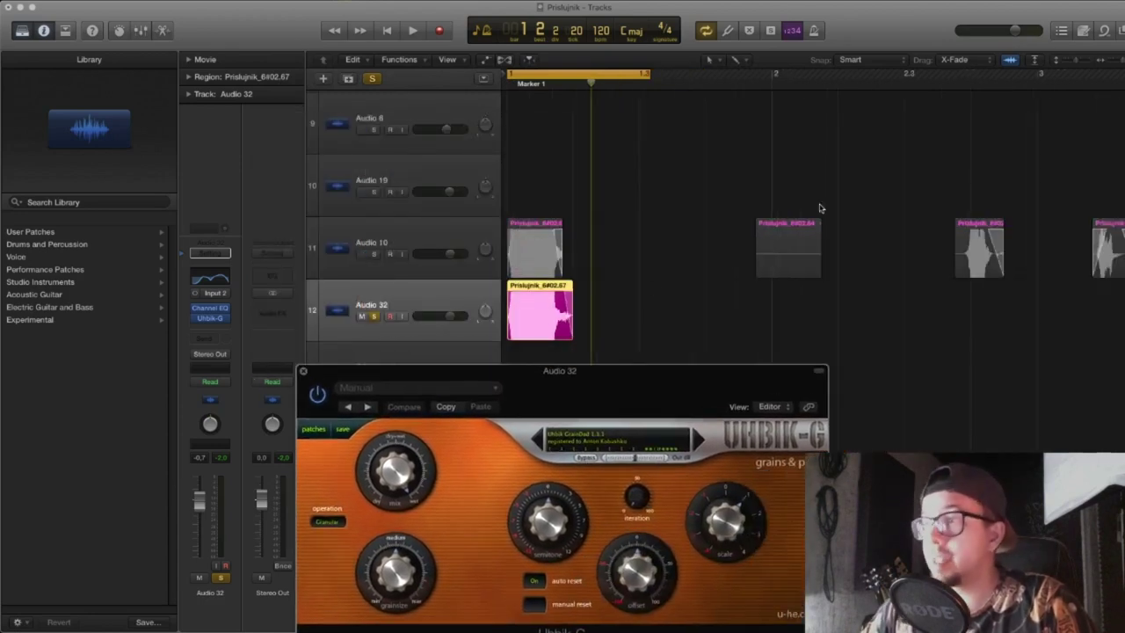
pyautogui.scroll(-2, 779, 224)
pyautogui.moveTo(1080, 61); pyautogui.dragTo(1075, 61)
pyautogui.press('super+Right')
pyautogui.press('super+Right')
pyautogui.moveTo(563, 371); pyautogui.dragTo(513, 352)
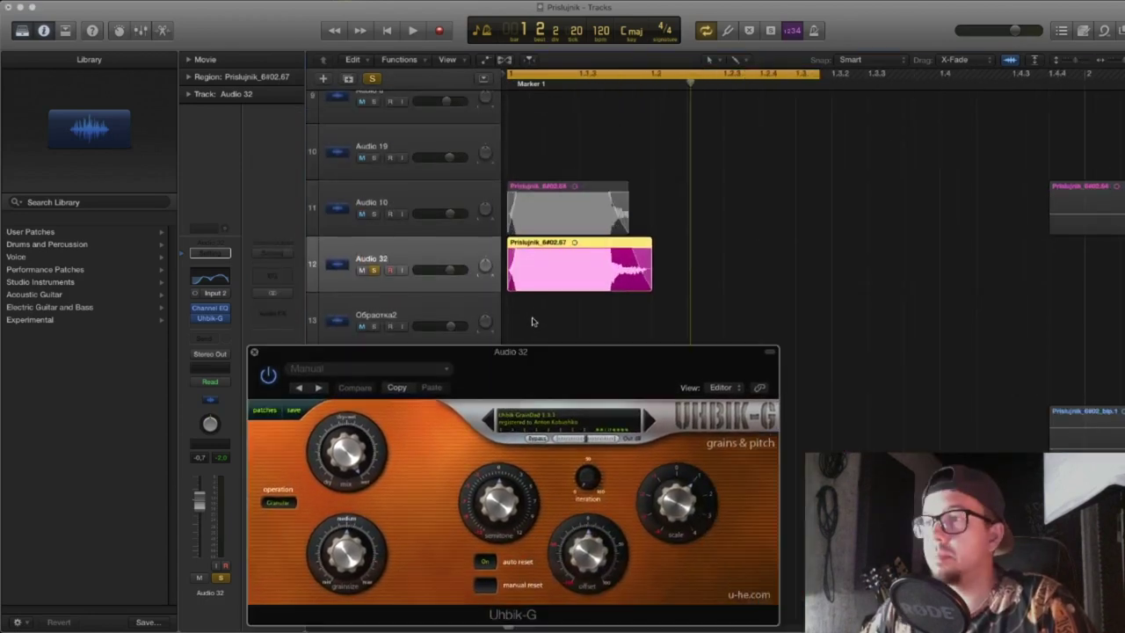
# - Play the looped Audio 32 region through Uhbik-G, audition the presets bitsy, blurry vision, bulldog and chip buffer, and close the plug-in
pyautogui.press('super+Left')
pyautogui.press('space')
pyautogui.press('space')
pyautogui.click(650, 437)
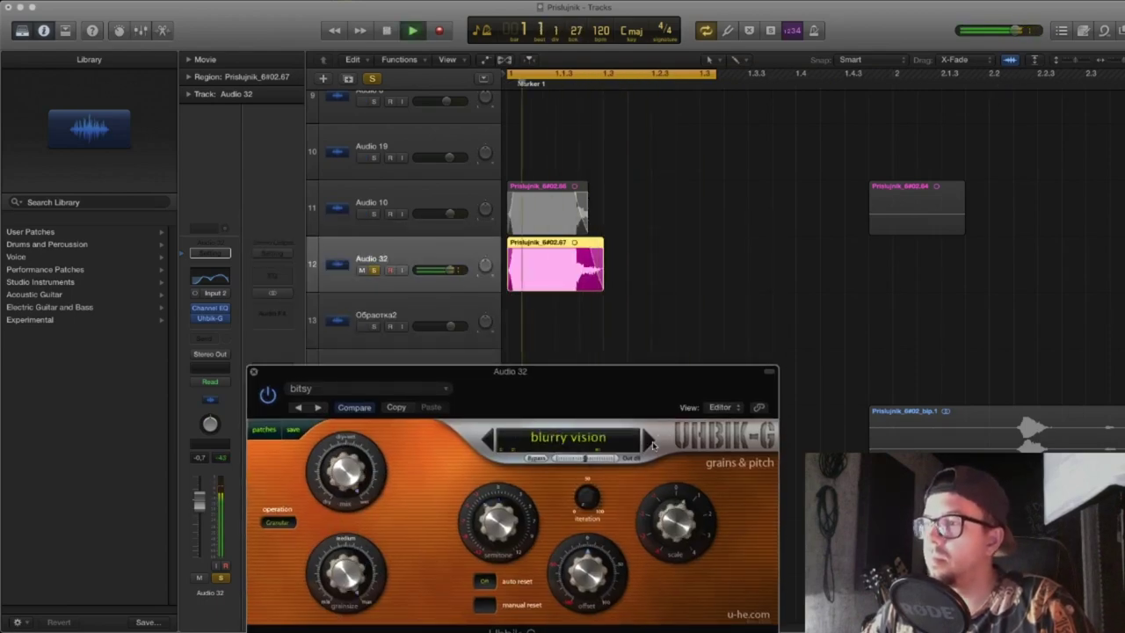
pyautogui.click(651, 442)
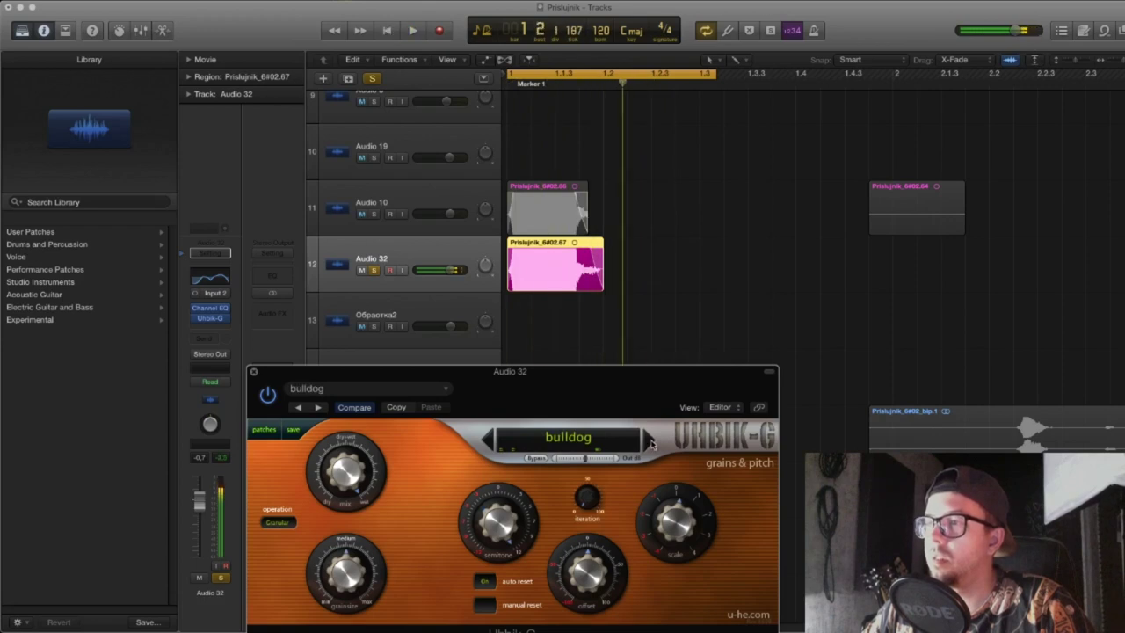
pyautogui.moveTo(650, 399); pyautogui.dragTo(670, 308)
pyautogui.click(668, 350)
pyautogui.click(668, 350)
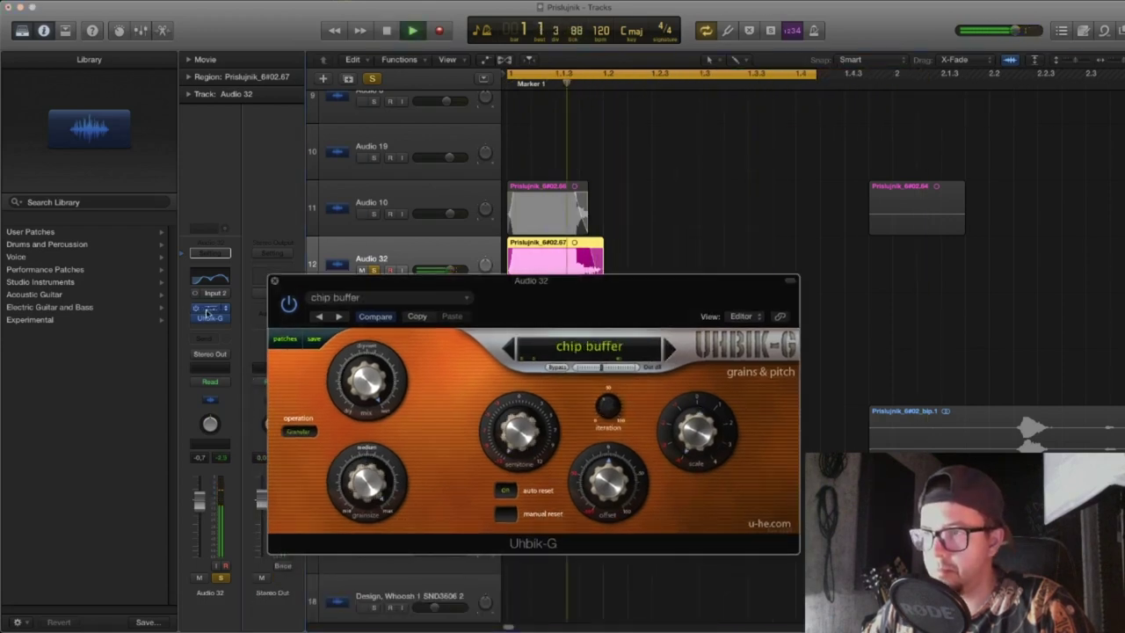
pyautogui.click(668, 350)
pyautogui.press('space')
pyautogui.click(274, 281)
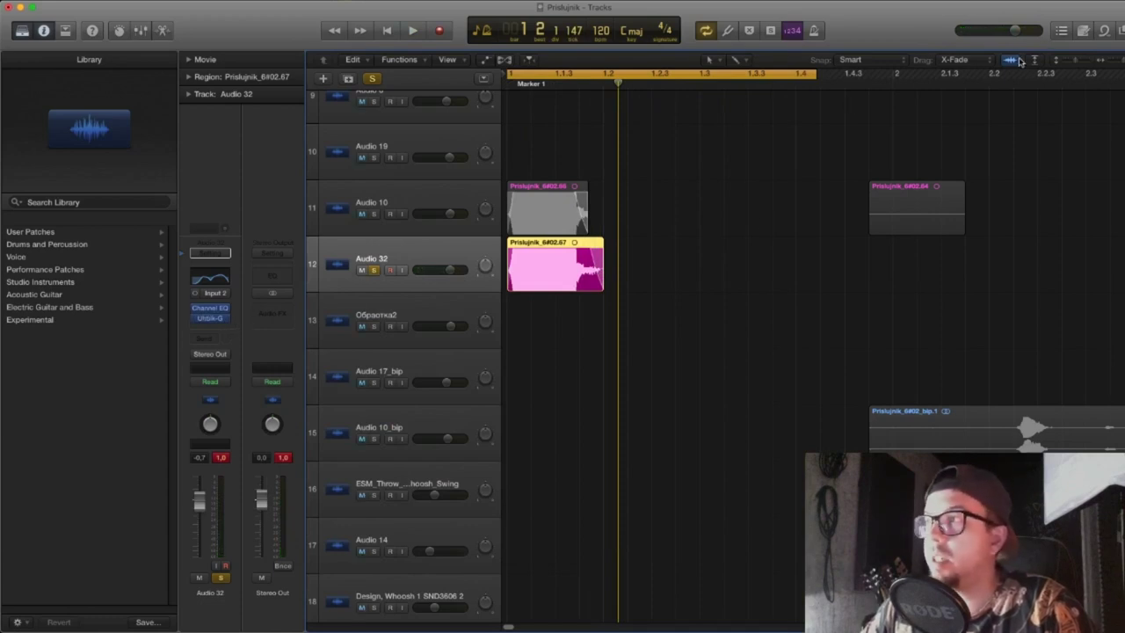
# - Reset the enlarged waveform display and replace Uhbik-G on Audio 32 with iZotope Nectar 2
pyautogui.moveTo(1007, 205); pyautogui.dragTo(1004, 302)
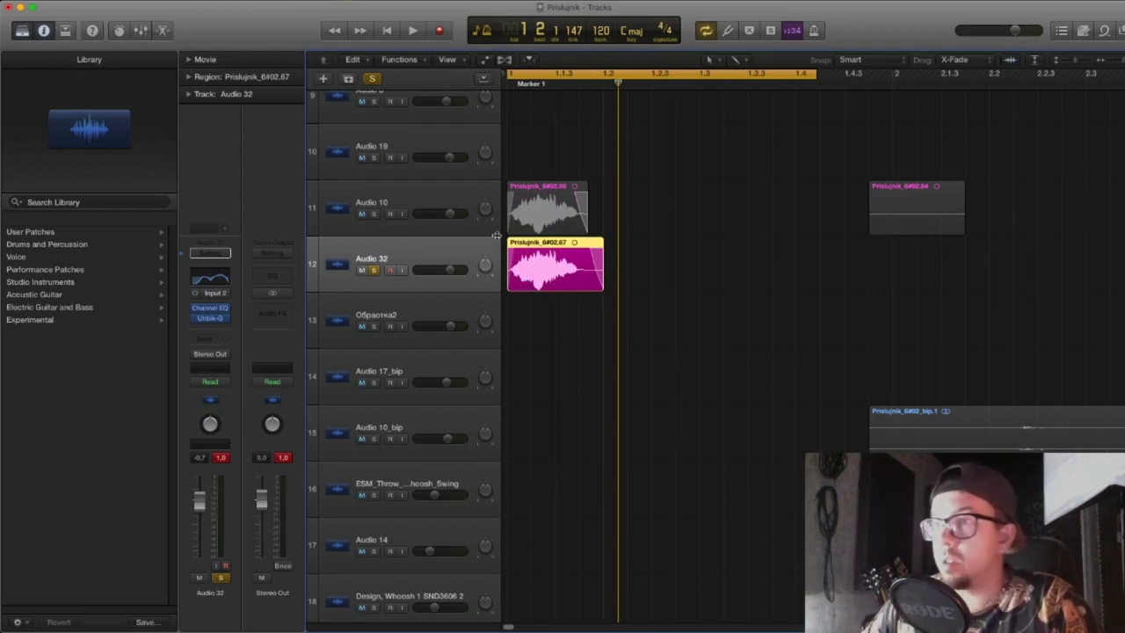
pyautogui.click(219, 317)
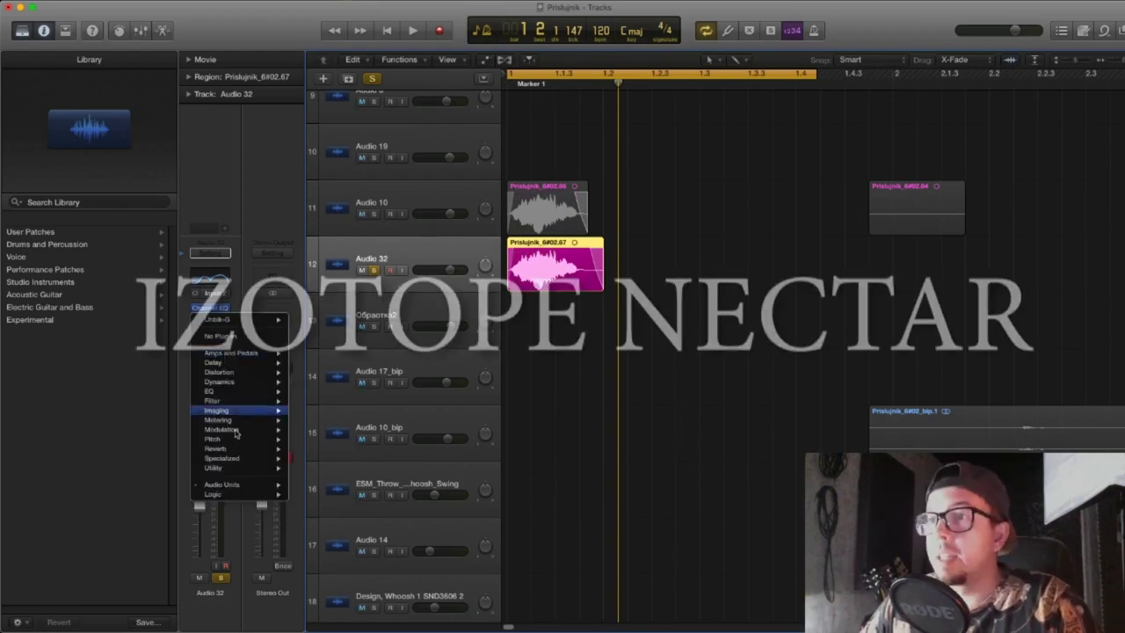
pyautogui.moveTo(240, 494)
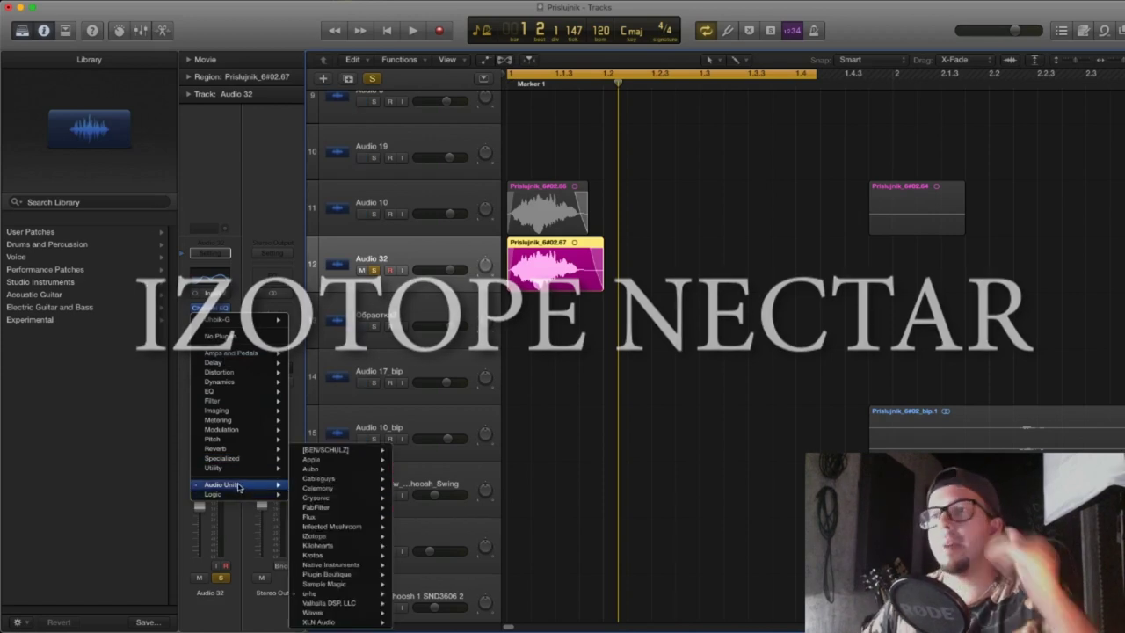
pyautogui.moveTo(323, 540)
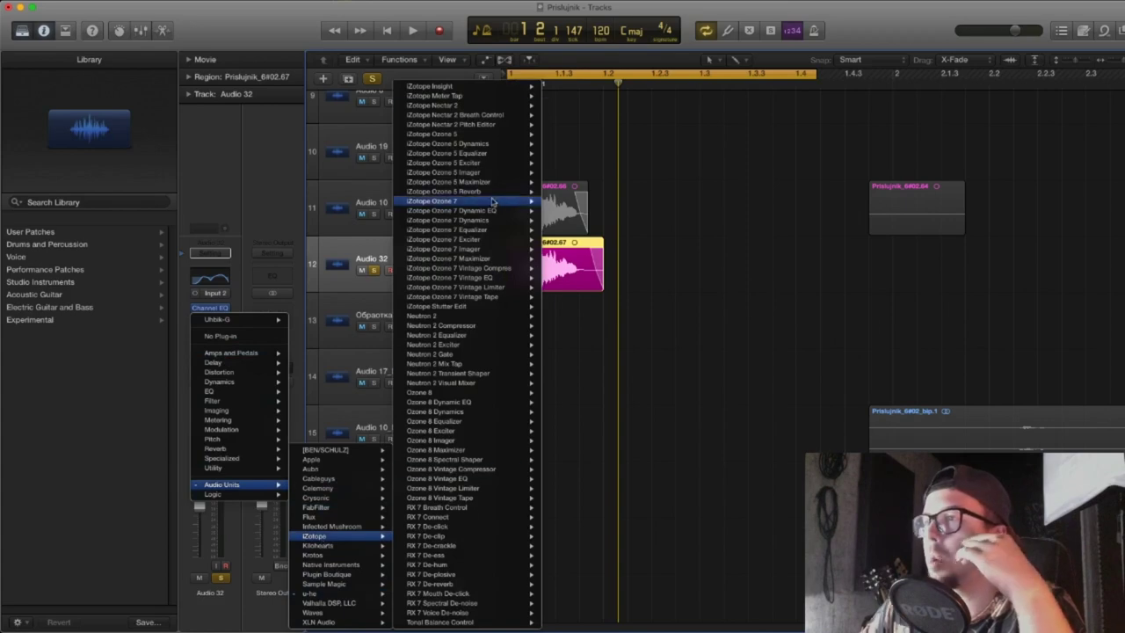
pyautogui.moveTo(454, 108)
pyautogui.click(70, 414)
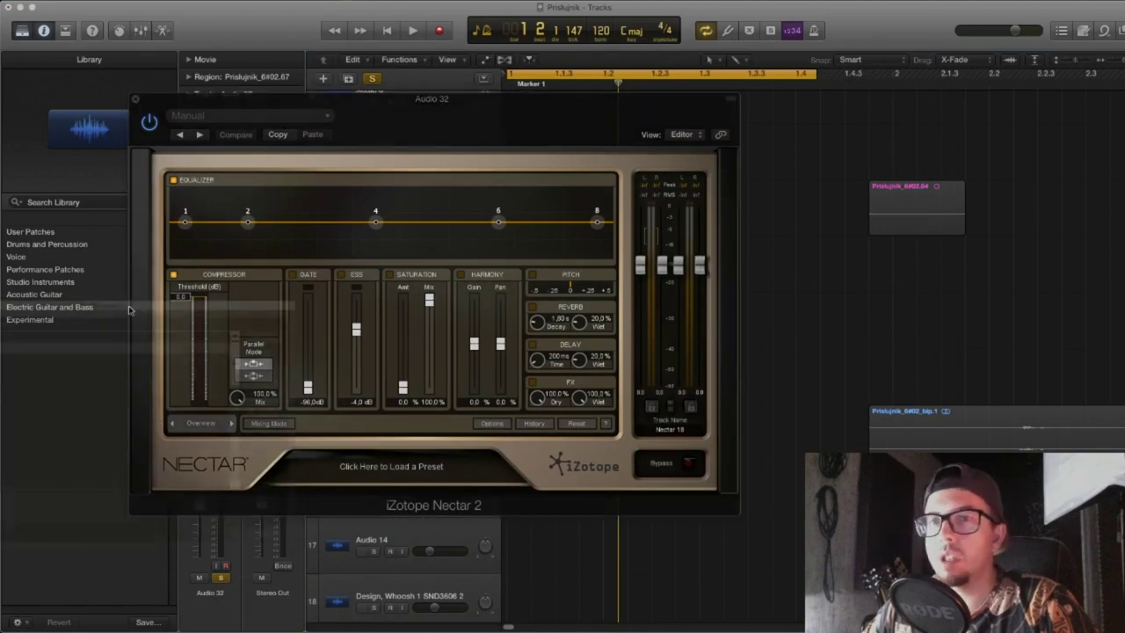
# - Arrange the Nectar 2 window and its Preset Manager side by side and enlarge the Preset Manager slightly
pyautogui.moveTo(927, 83); pyautogui.dragTo(949, 38)
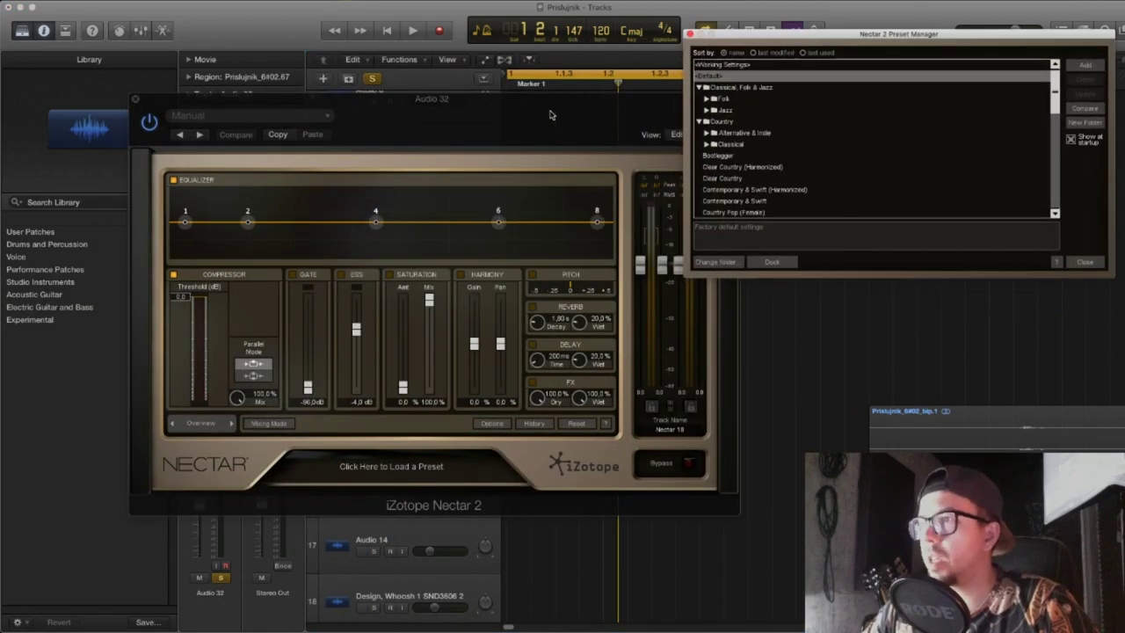
pyautogui.moveTo(550, 115); pyautogui.dragTo(505, 82)
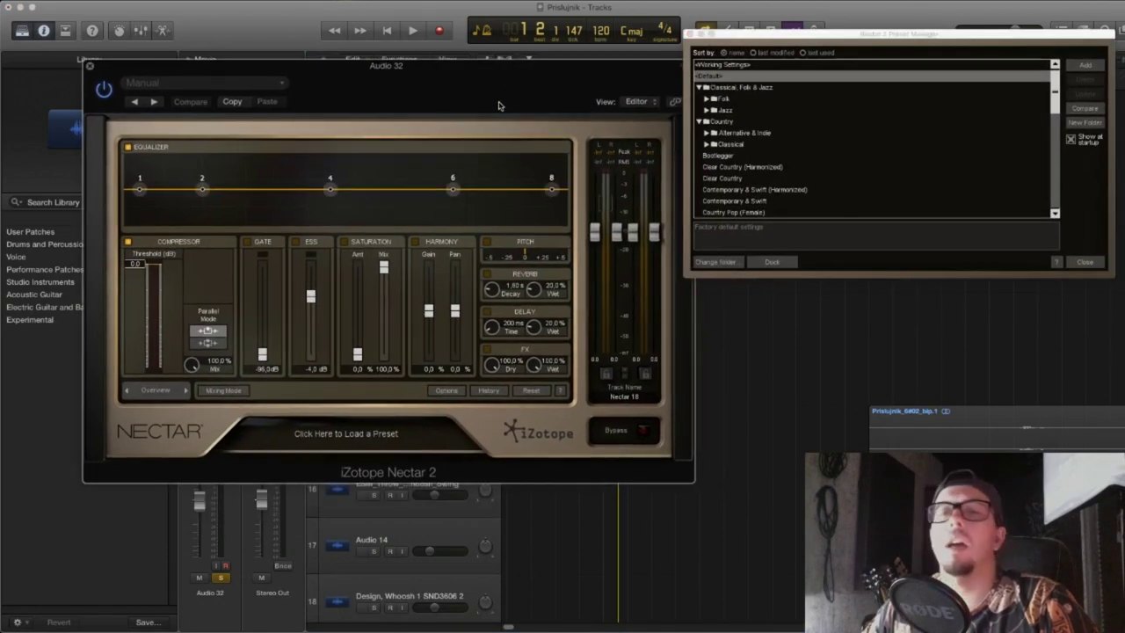
pyautogui.moveTo(687, 273)
pyautogui.mouseDown()
pyautogui.moveTo(707, 312)
pyautogui.moveTo(696, 316)
pyautogui.moveTo(682, 288)
pyautogui.mouseUp()
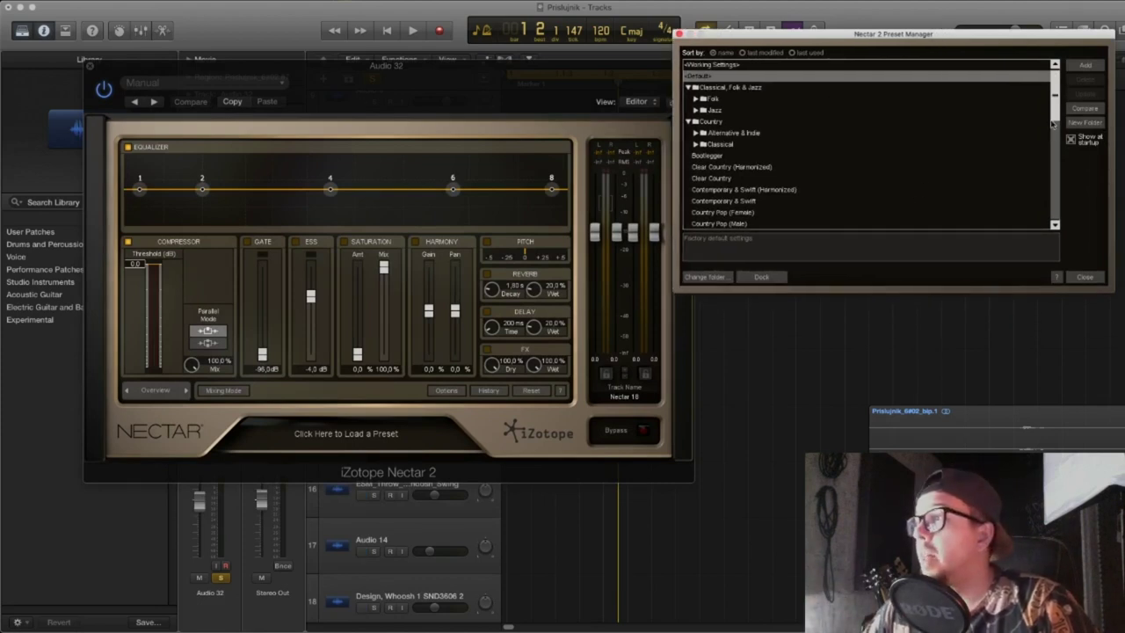
# - Audition the Voice Over & Dialogue preset Loud & Proud Presenter on the Audio 32 region and close the Nectar 2 windows
pyautogui.moveTo(1057, 102); pyautogui.dragTo(1054, 231)
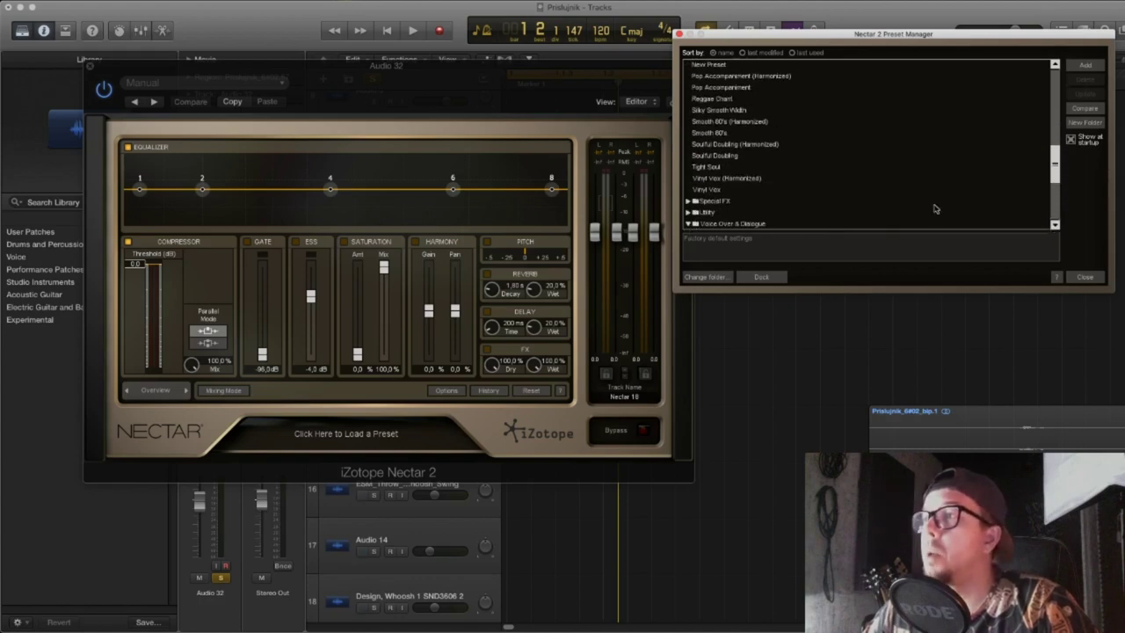
pyautogui.moveTo(1059, 164); pyautogui.dragTo(1060, 183)
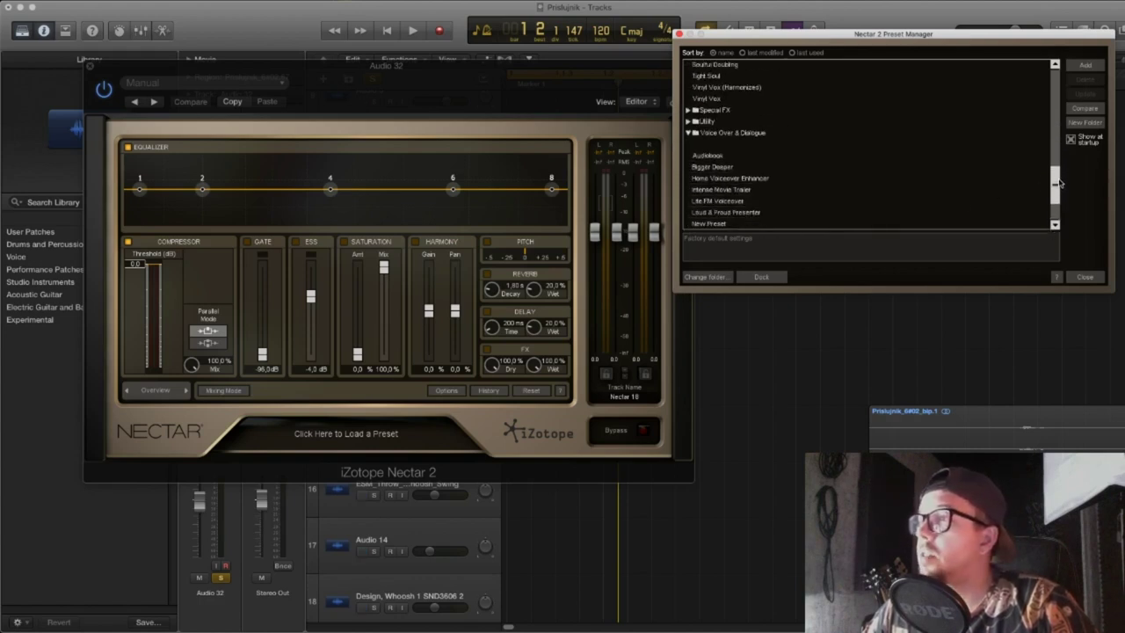
pyautogui.click(721, 167)
pyautogui.moveTo(777, 35); pyautogui.dragTo(779, 135)
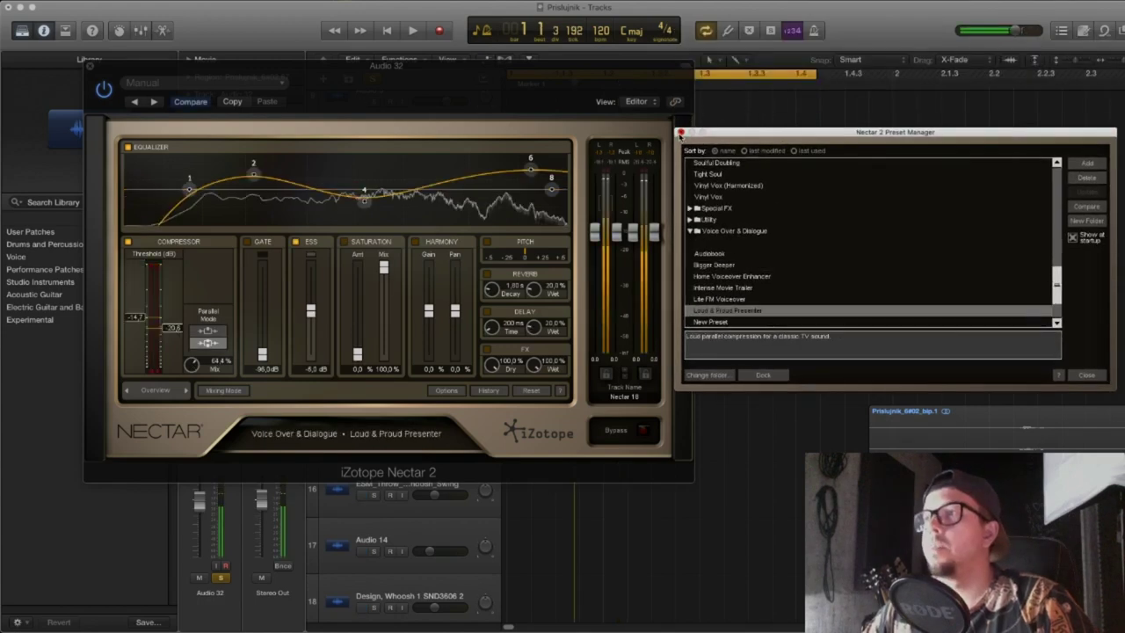
pyautogui.click(682, 136)
pyautogui.click(89, 68)
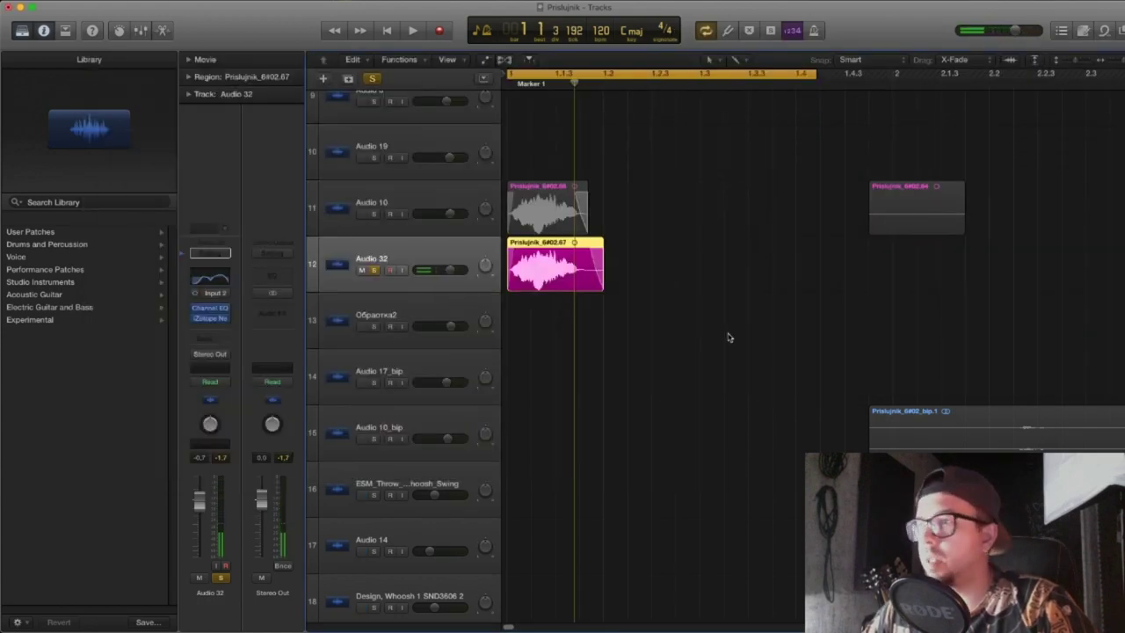
# - Turn off the cycle range and record a new take on the record-enabled Audio 32 track
pyautogui.click(545, 70)
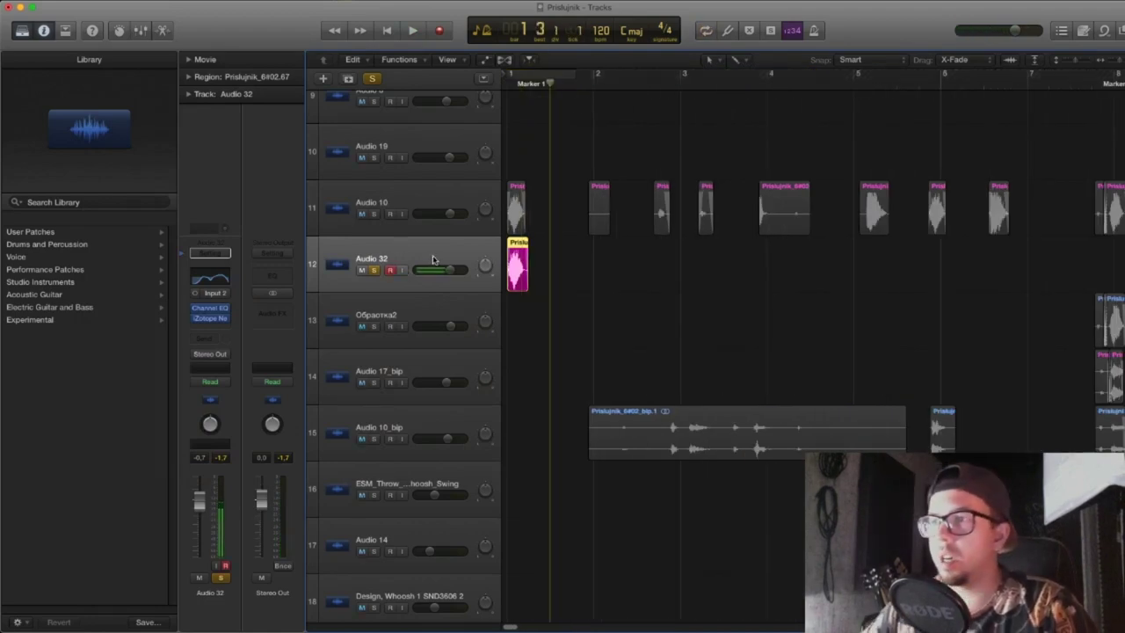
pyautogui.press('r')
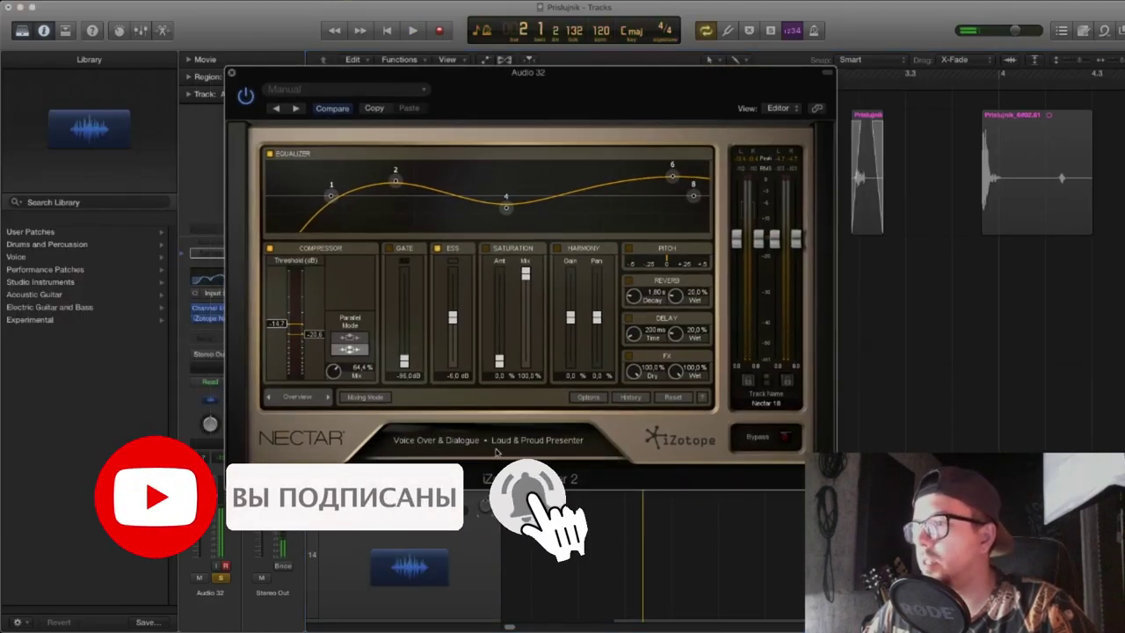
# - Play the looped take through Nectar 2 and audition the Voice Over & Dialogue presets Audiobook, Bigger Deeper, Home Voiceover Enhancer and Intense Movie Trailer
pyautogui.click(486, 442)
pyautogui.click(725, 266)
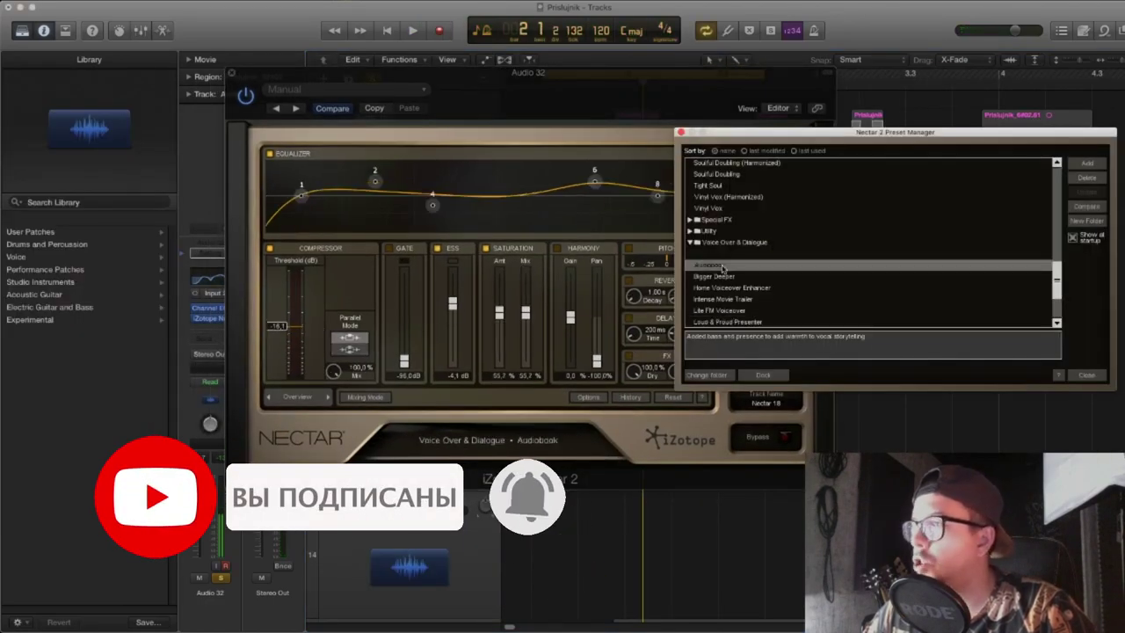
pyautogui.press('space')
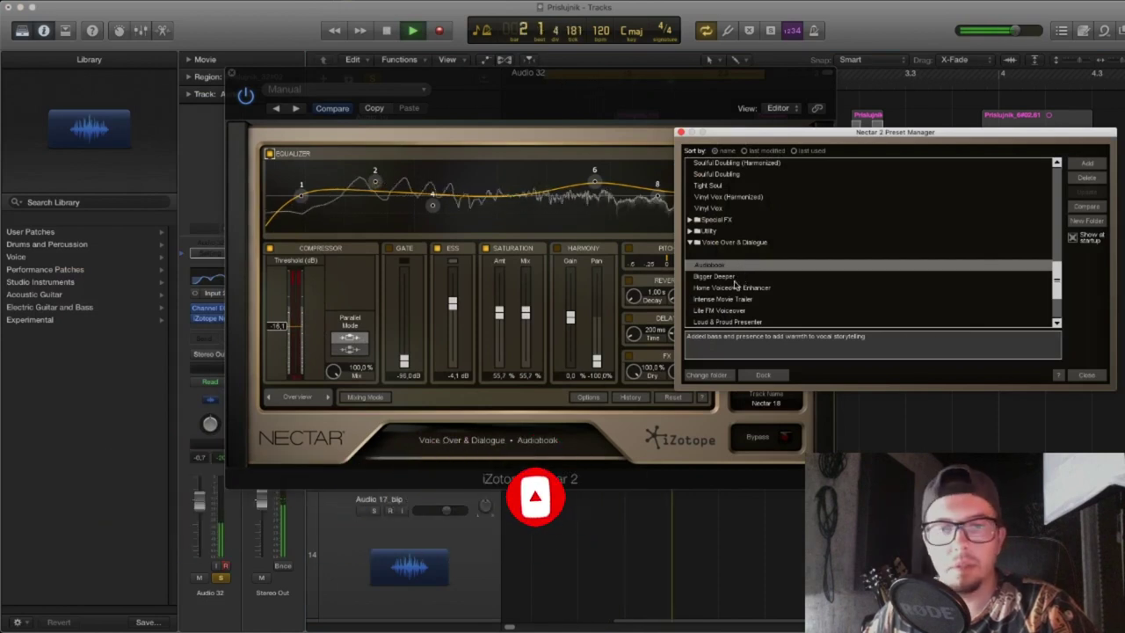
pyautogui.click(732, 277)
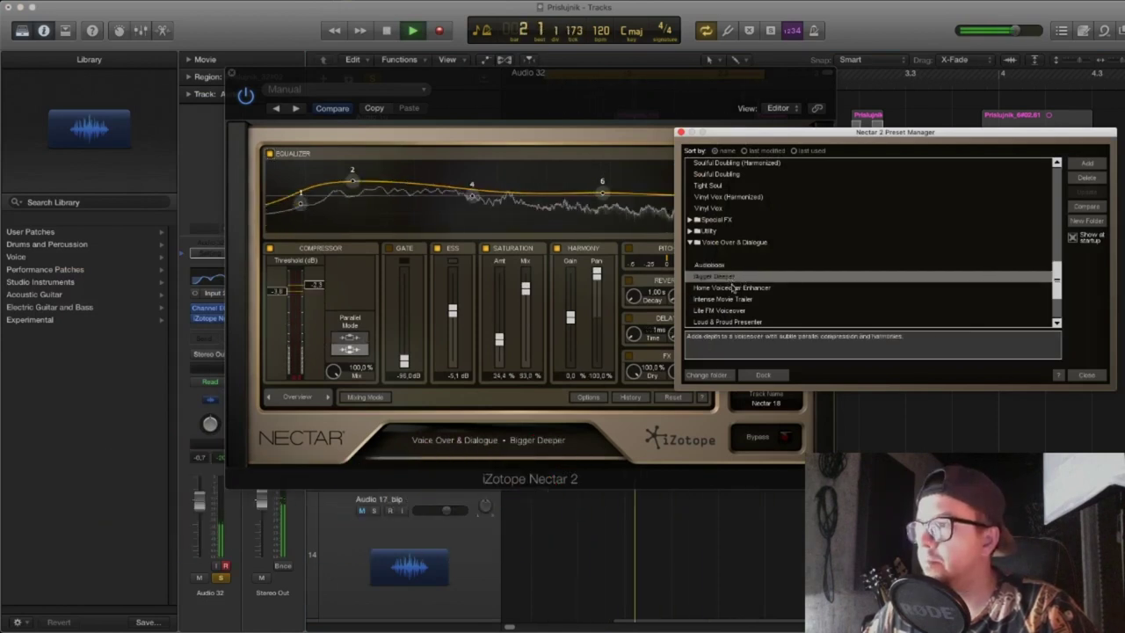
pyautogui.click(735, 289)
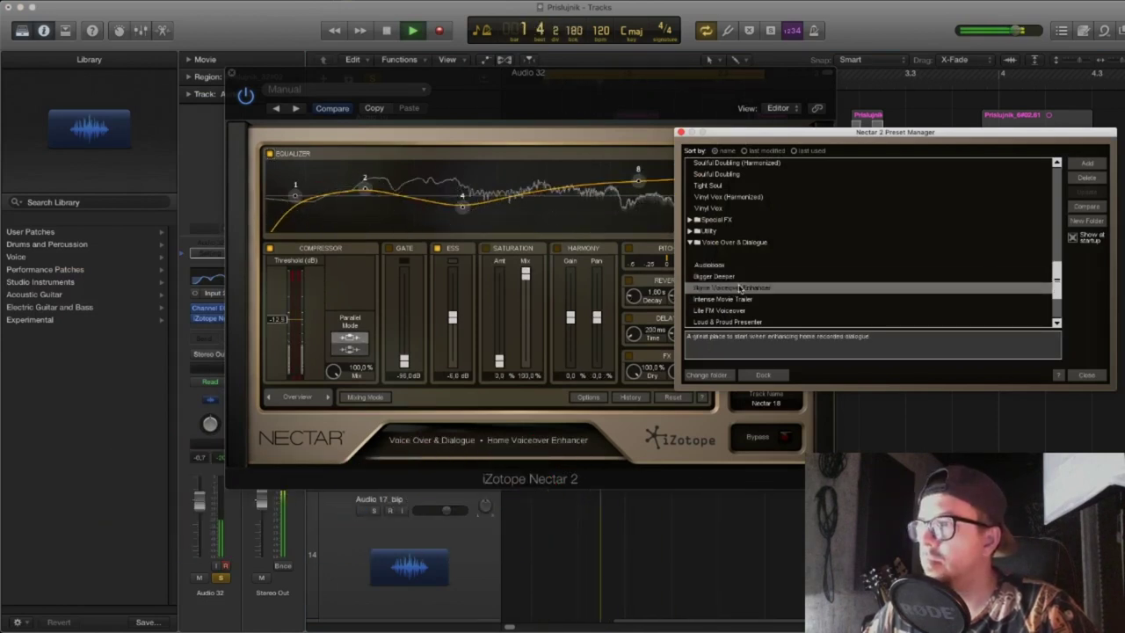
pyautogui.click(735, 300)
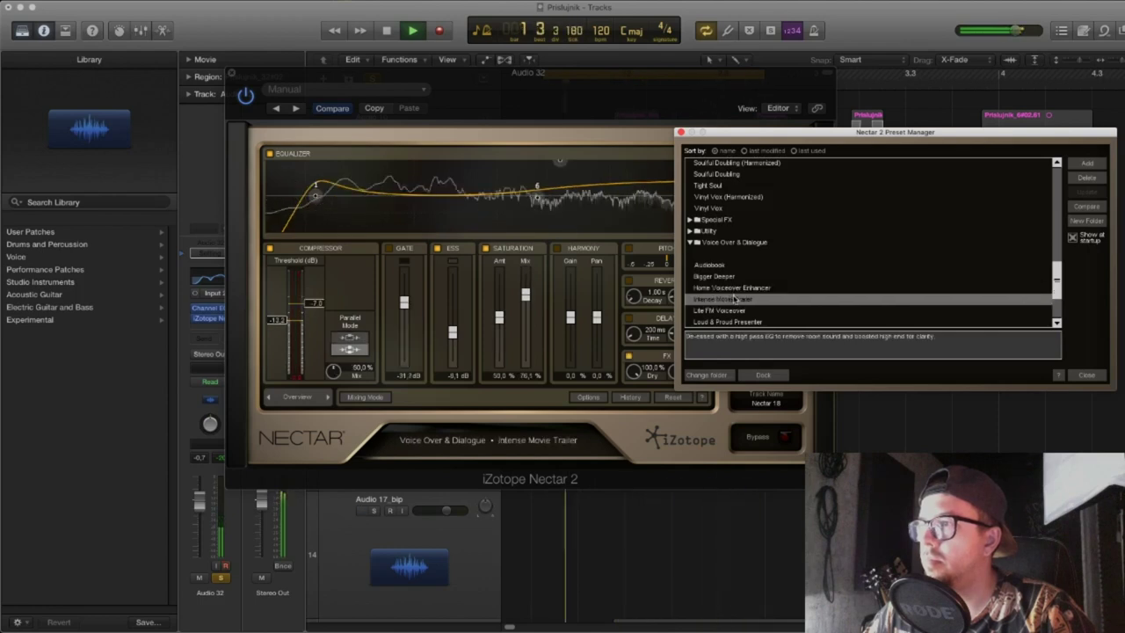
# - Audition the presets New Preset, Podcast Ready, Prize Giveaway and Radio Commercial Female, load Surgical Shaping, and close the Preset Manager
pyautogui.click(733, 313)
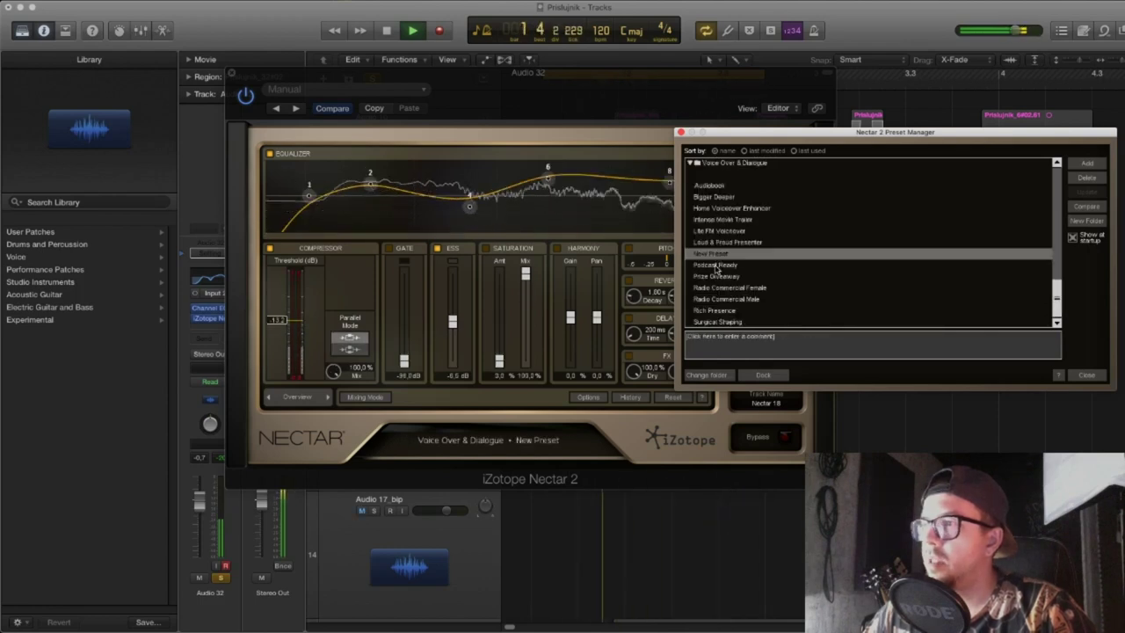
pyautogui.click(717, 266)
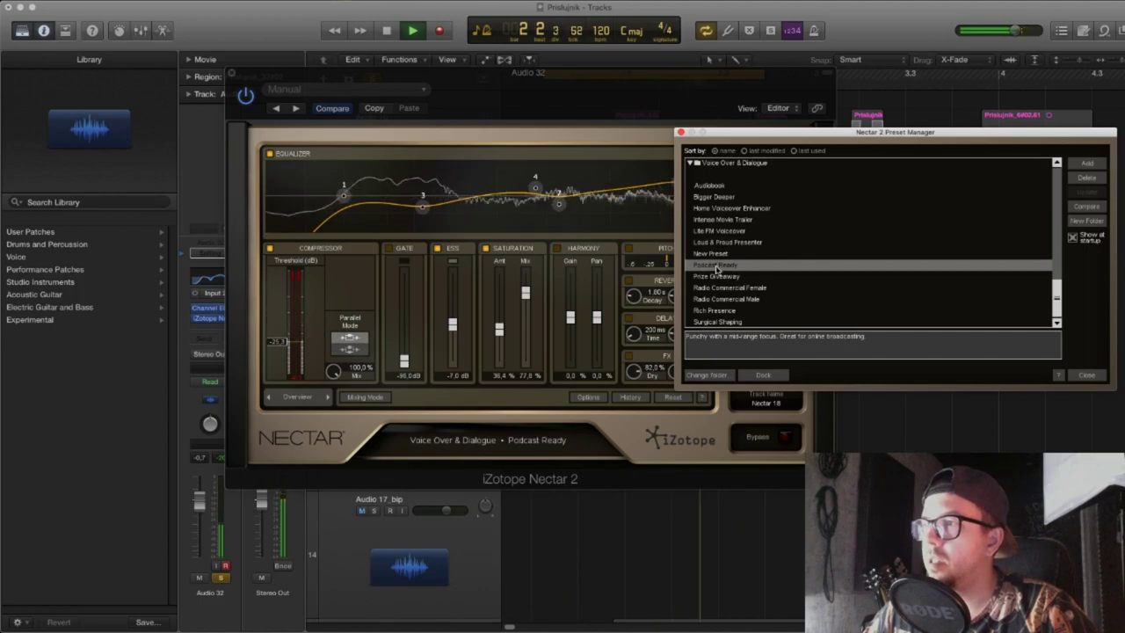
pyautogui.click(716, 277)
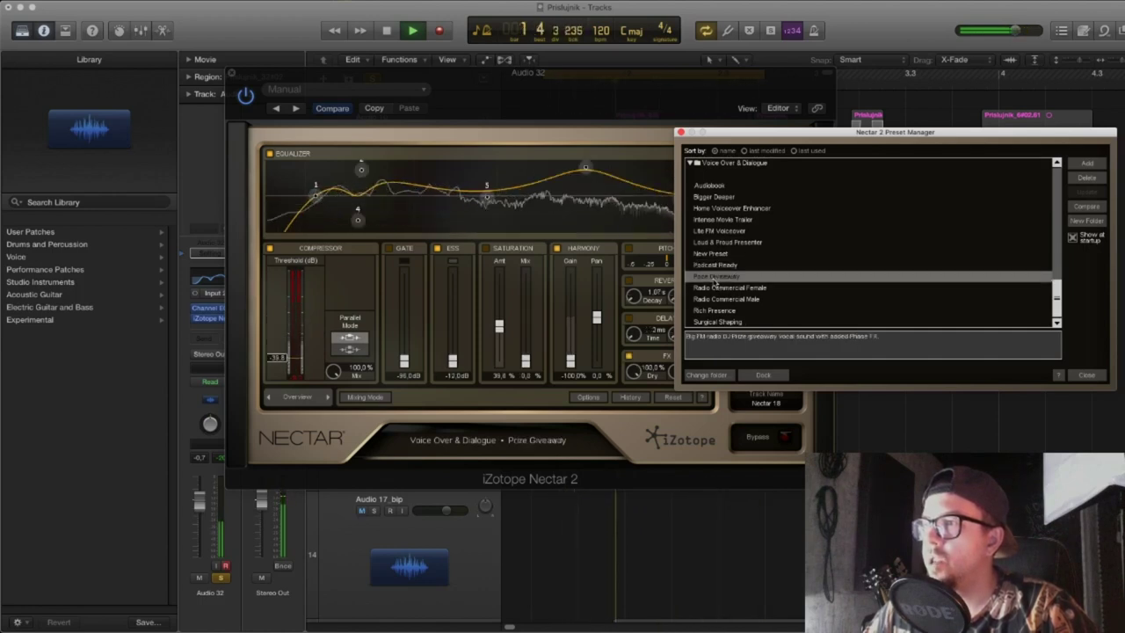
pyautogui.click(715, 289)
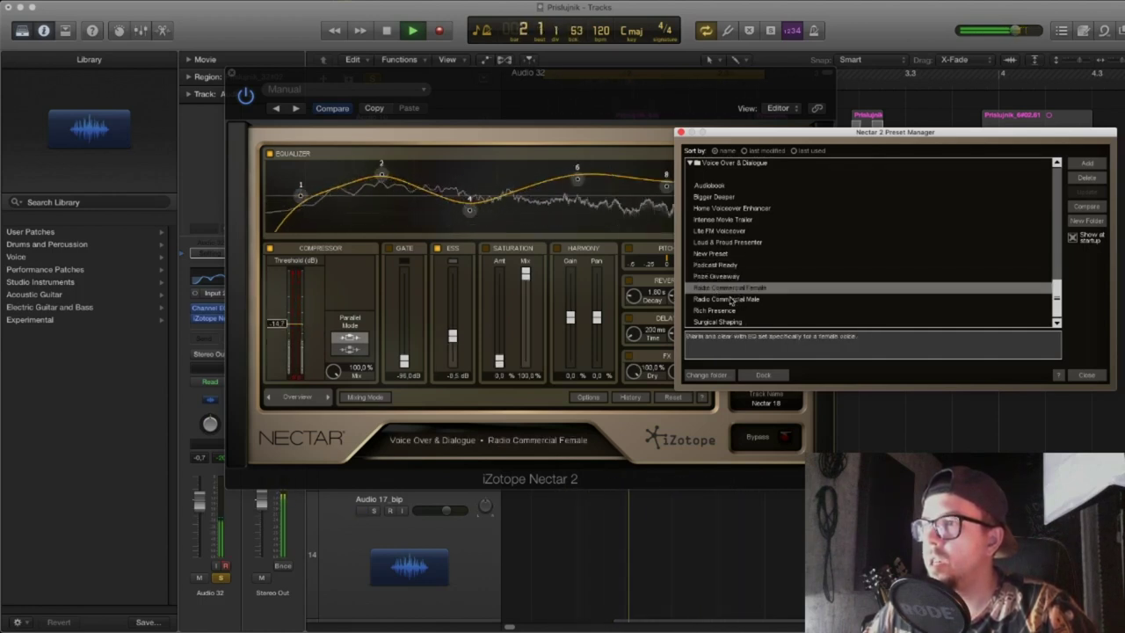
pyautogui.click(718, 322)
pyautogui.click(1086, 375)
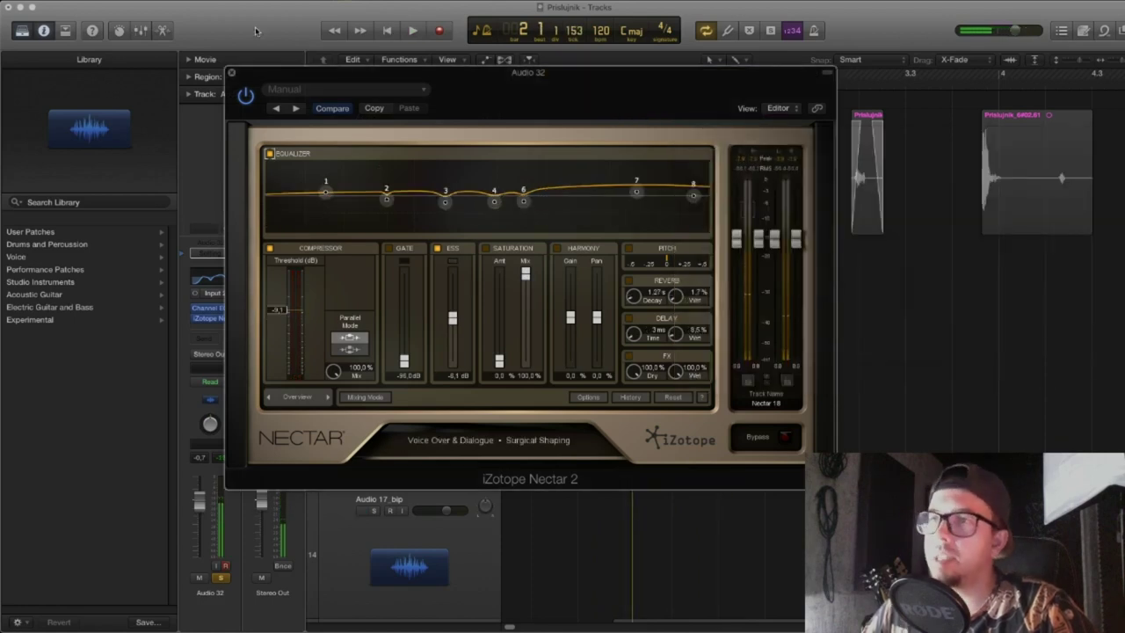
# - Close Nectar 2 and audition the ValhallaVintageVerb presets Gated Snare, Gated Chorus Verb, Large Gated Snare and Big Ambience Gate on Audio 32
pyautogui.click(232, 74)
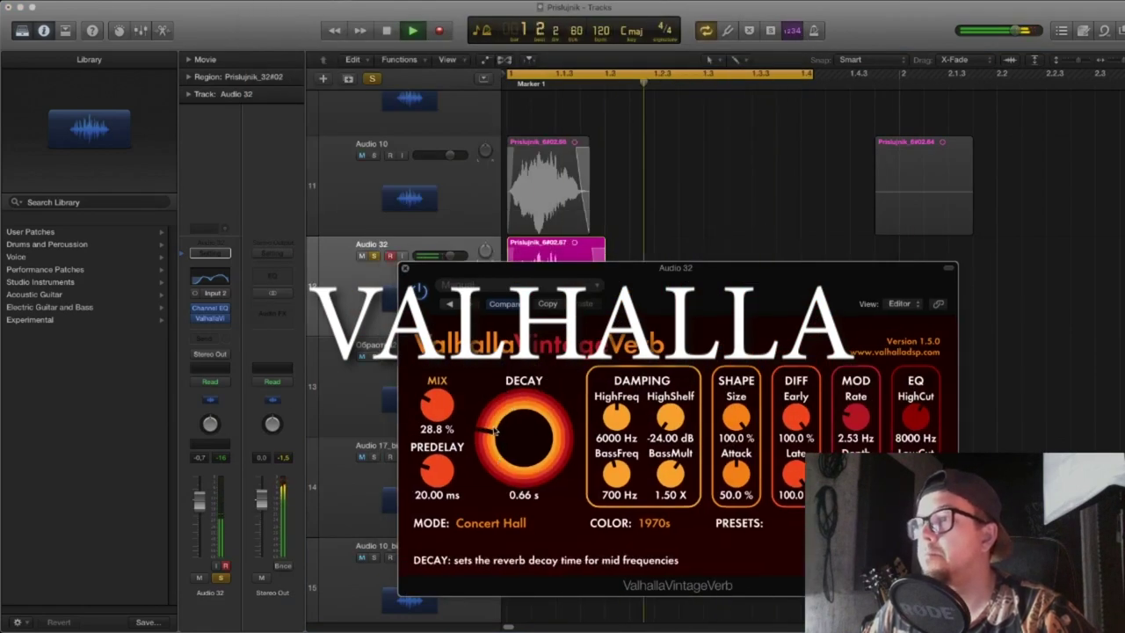
pyautogui.moveTo(724, 278); pyautogui.dragTo(566, 175)
pyautogui.press('space')
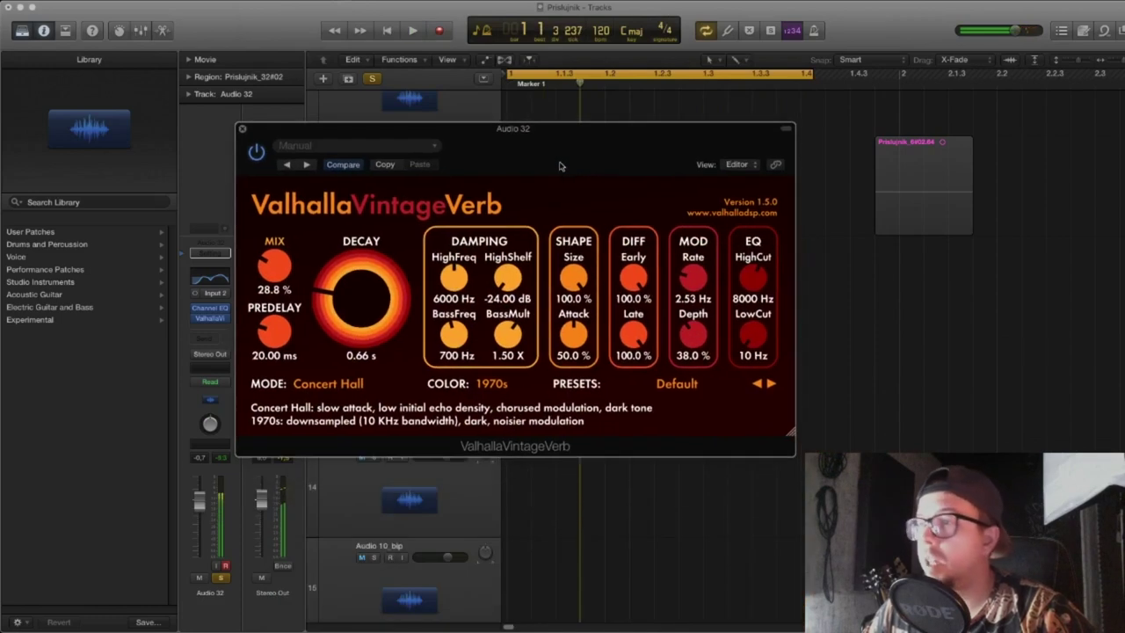
pyautogui.click(771, 384)
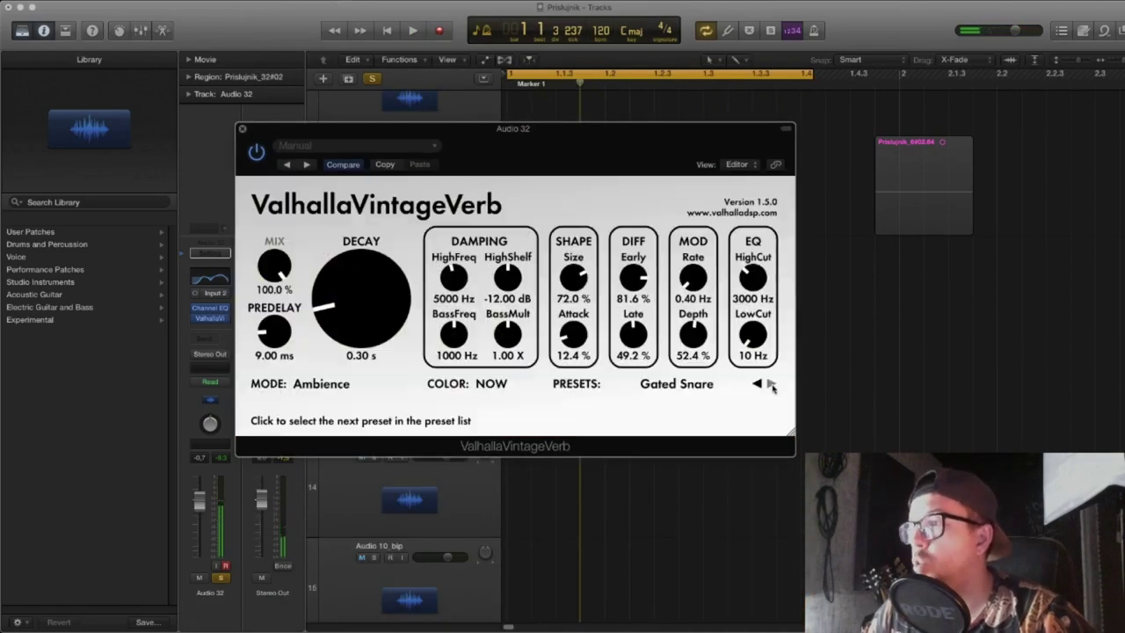
pyautogui.press('space')
pyautogui.click(771, 384)
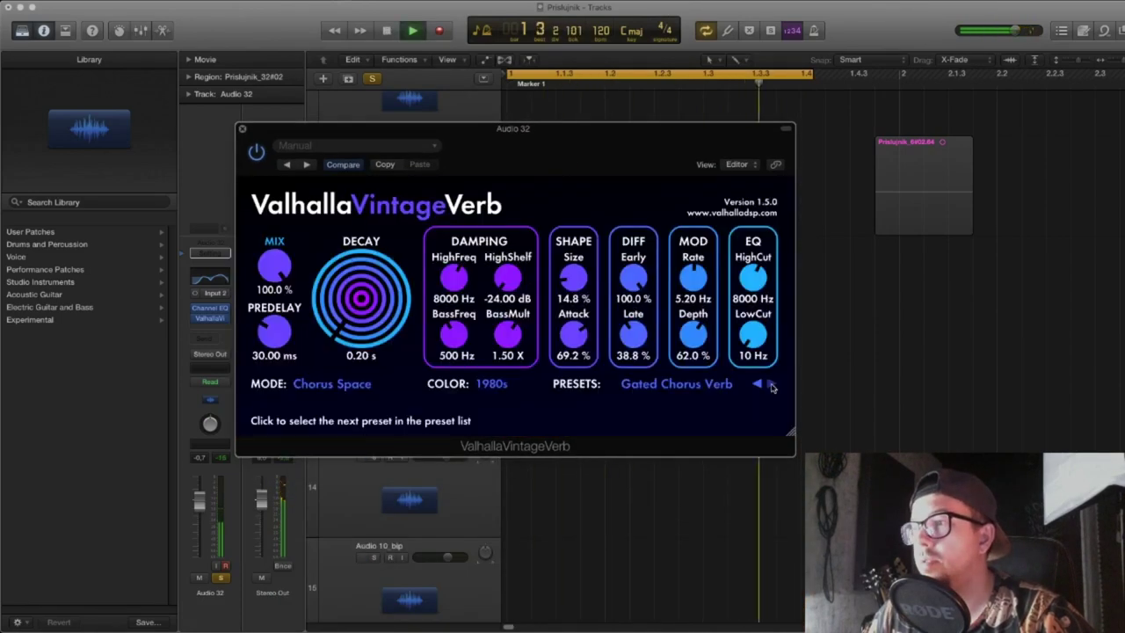
pyautogui.click(771, 384)
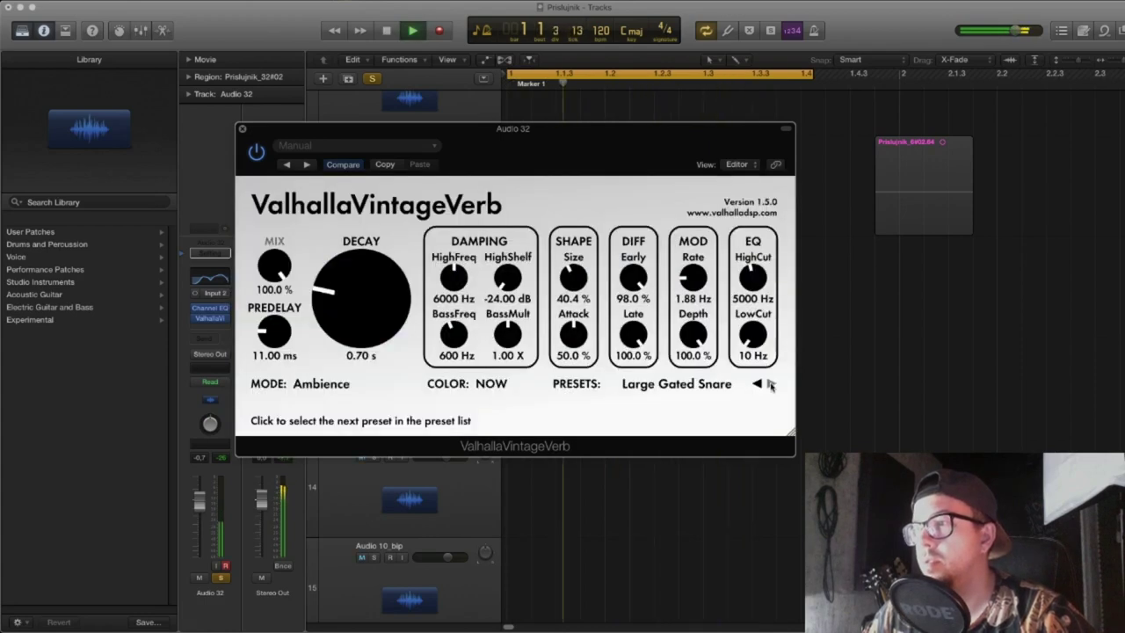
pyautogui.click(771, 384)
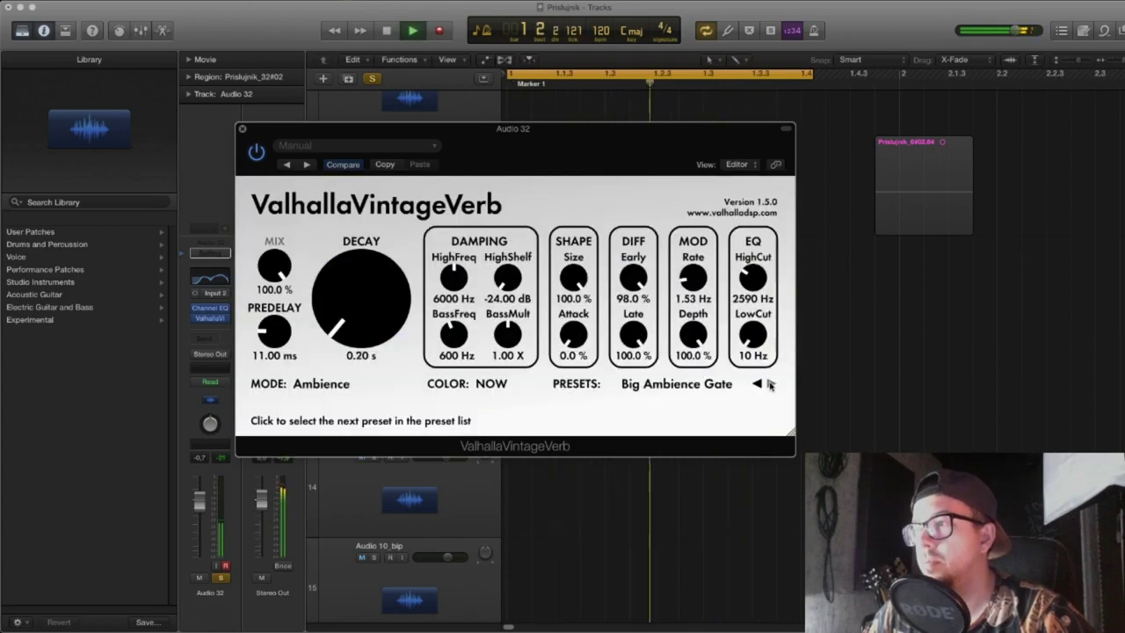
pyautogui.click(770, 384)
pyautogui.click(770, 384)
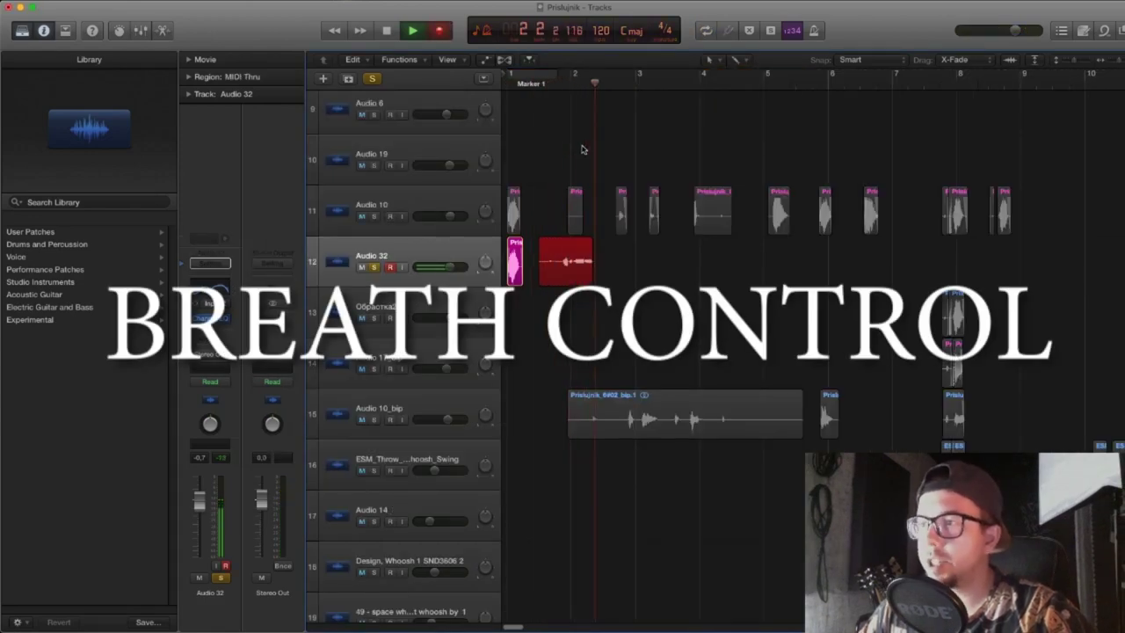
# - Finish recording the new voice take on Audio 32 and play it back within the cycle range
pyautogui.press('space')
pyautogui.press('space')
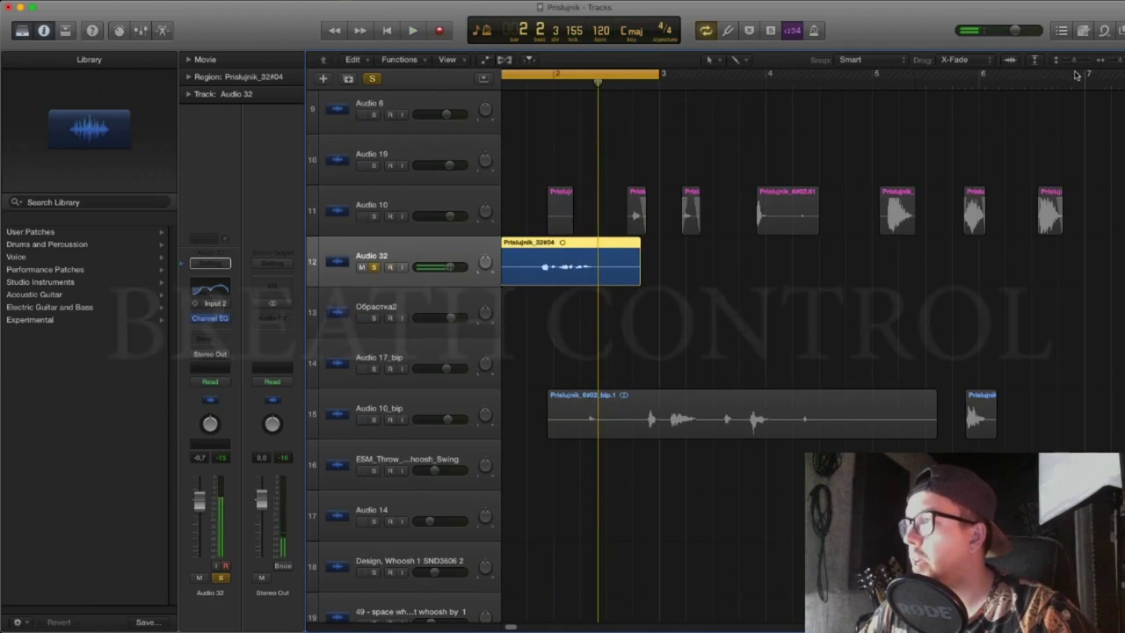
pyautogui.moveTo(1074, 60); pyautogui.dragTo(1078, 61)
pyautogui.hscroll(-2, 705, 266)
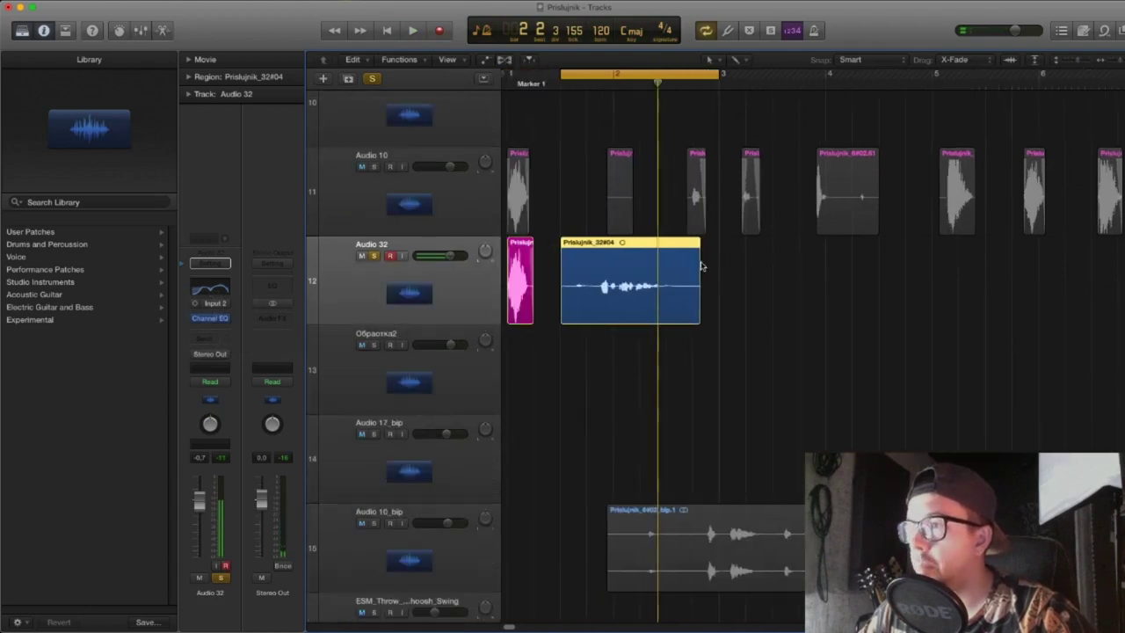
pyautogui.press('space')
pyautogui.press('space')
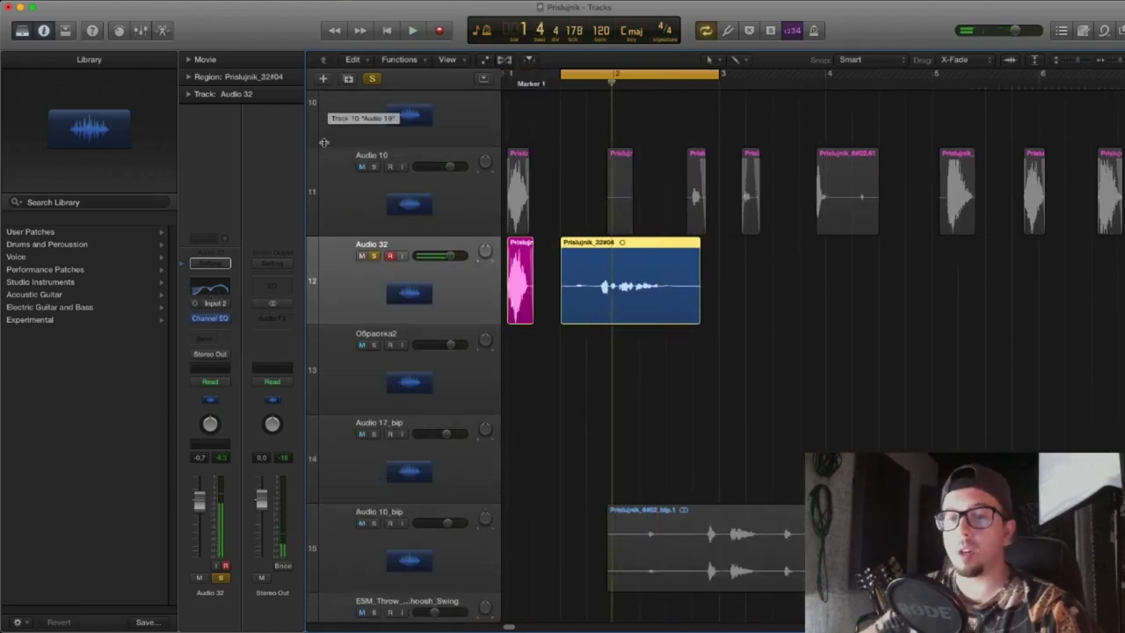
# - Insert iZotope Nectar 2 Breath Control after Channel EQ on the Audio 32 track and hide the Library
pyautogui.click(218, 328)
pyautogui.moveTo(228, 474)
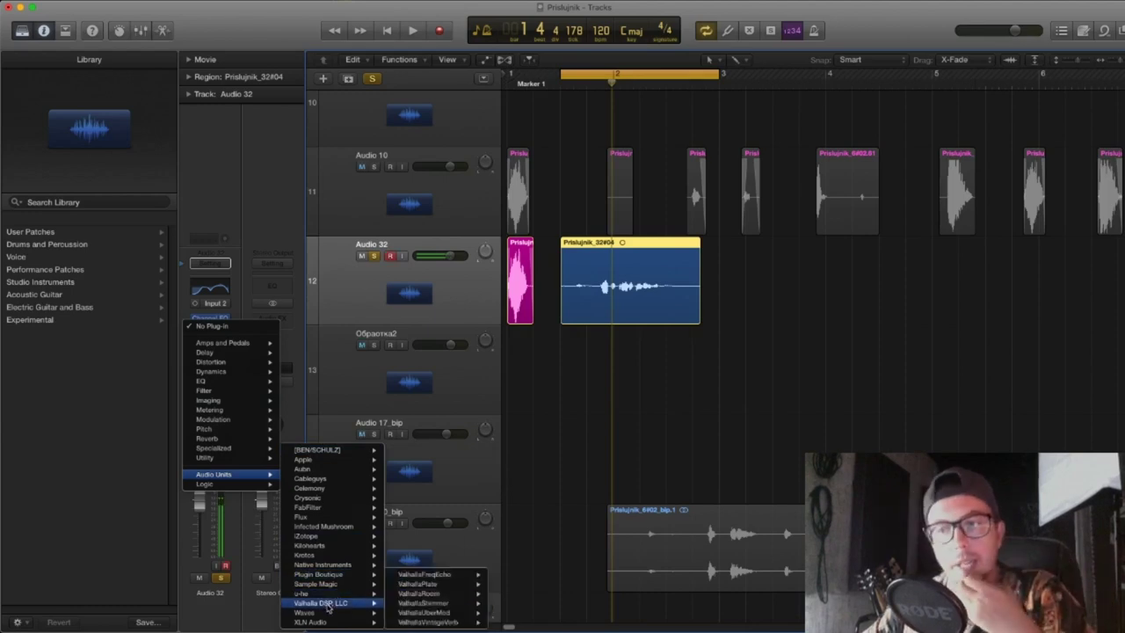
pyautogui.click(226, 329)
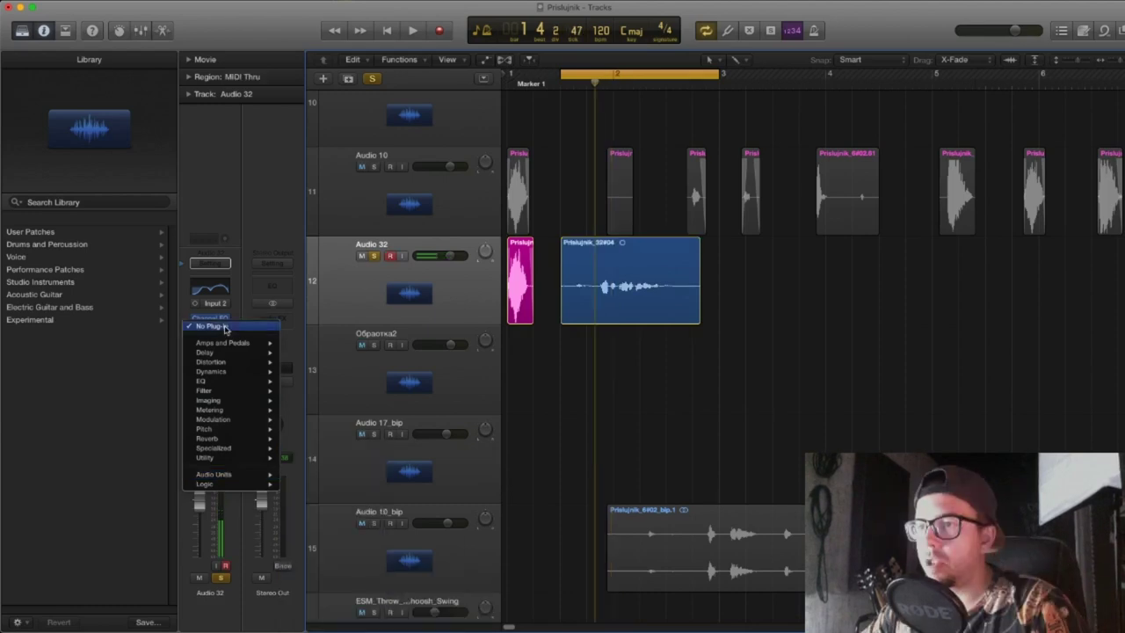
pyautogui.moveTo(225, 475)
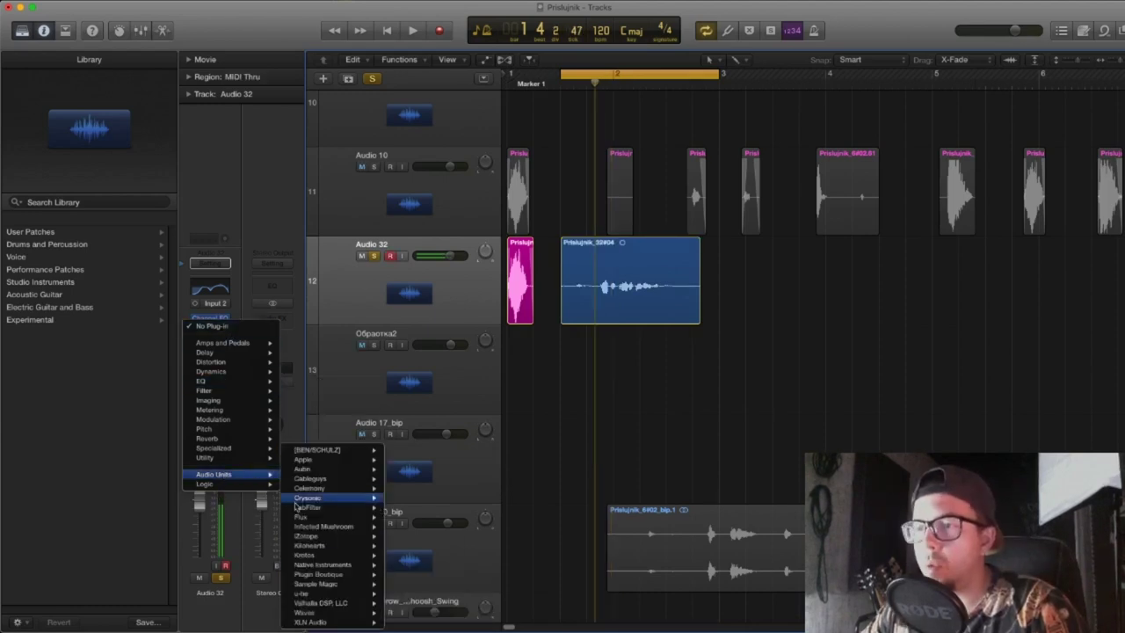
pyautogui.moveTo(316, 535)
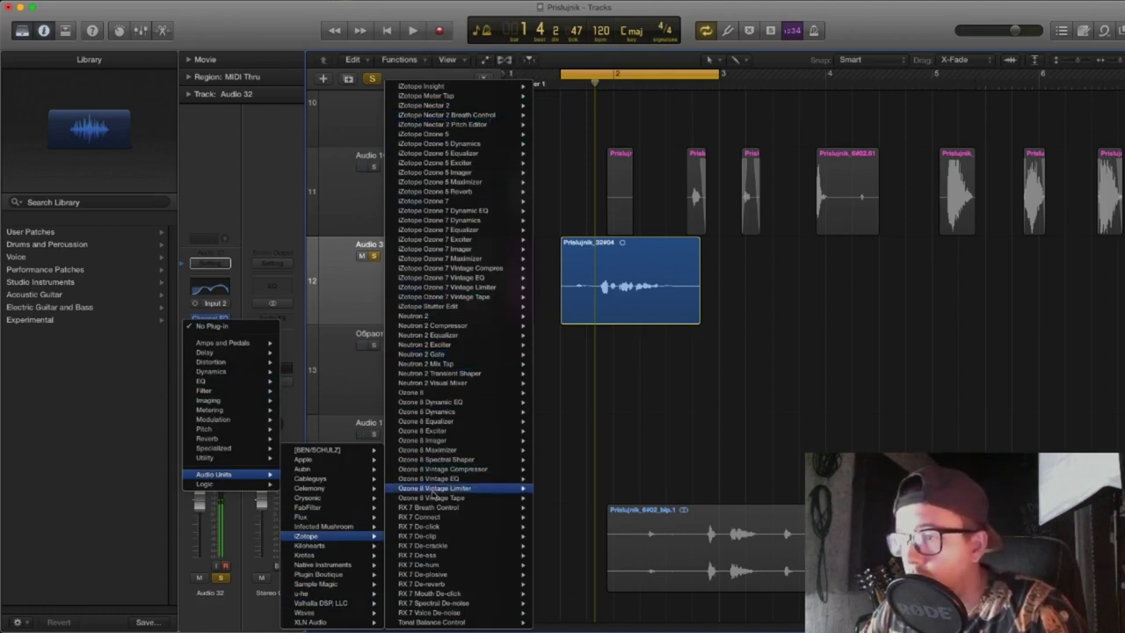
pyautogui.click(448, 116)
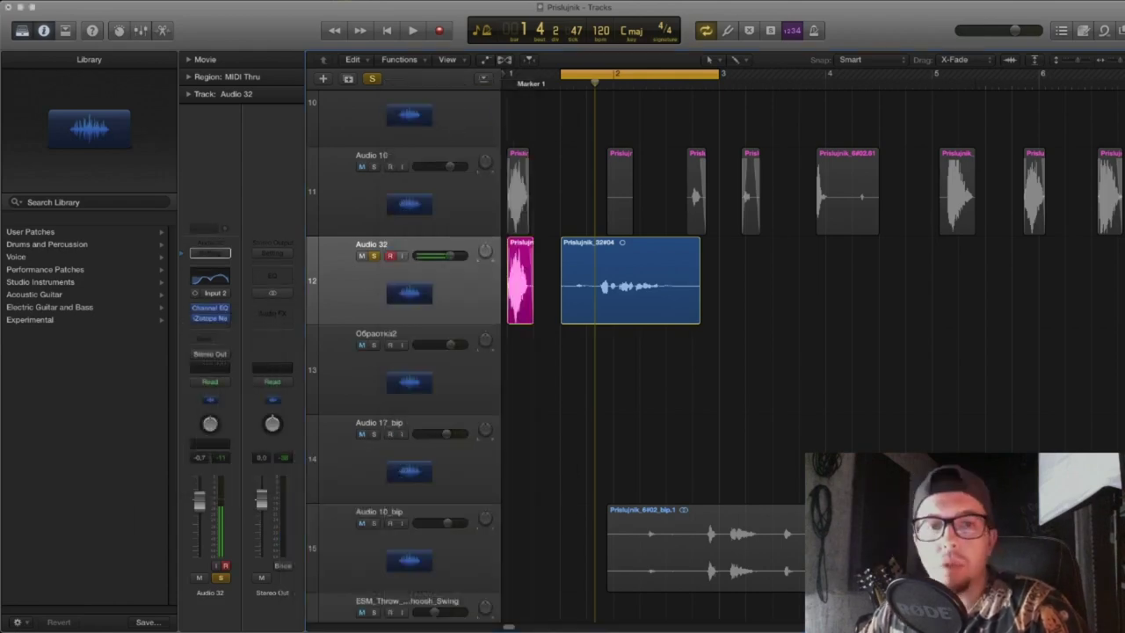
pyautogui.moveTo(527, 110); pyautogui.dragTo(905, 88)
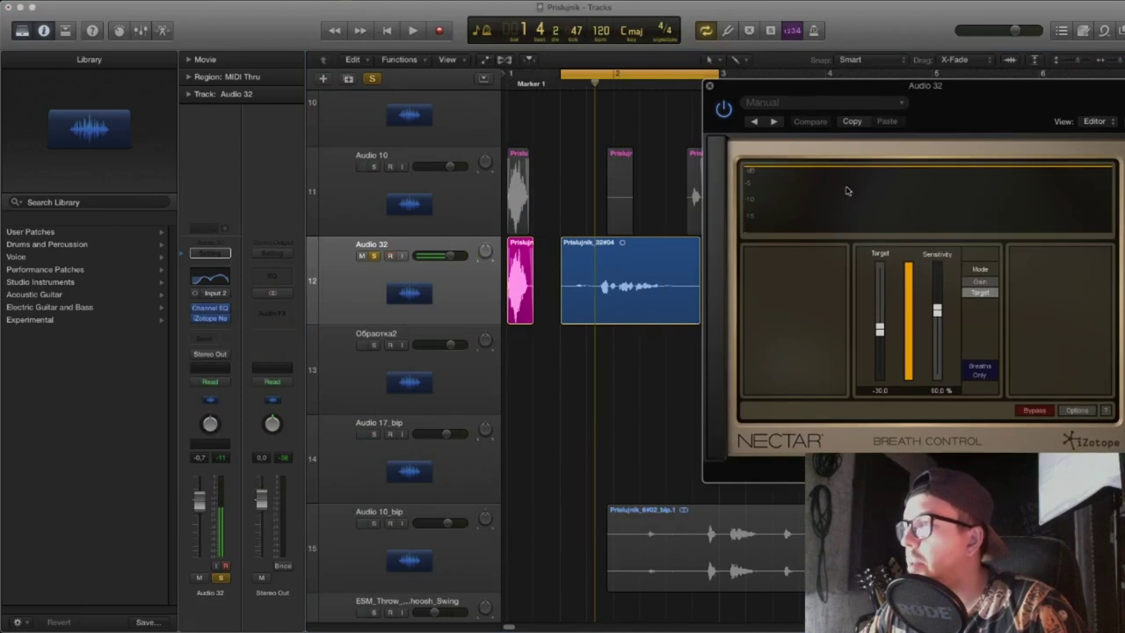
pyautogui.hscroll(2, 562, 88)
pyautogui.click(22, 31)
pyautogui.moveTo(795, 85); pyautogui.dragTo(545, 68)
# - During playback, set the Breath Control target to about -60.2 and the sensitivity to about 76.1 %, and close its window
pyautogui.press('space')
pyautogui.moveTo(684, 293); pyautogui.dragTo(684, 263)
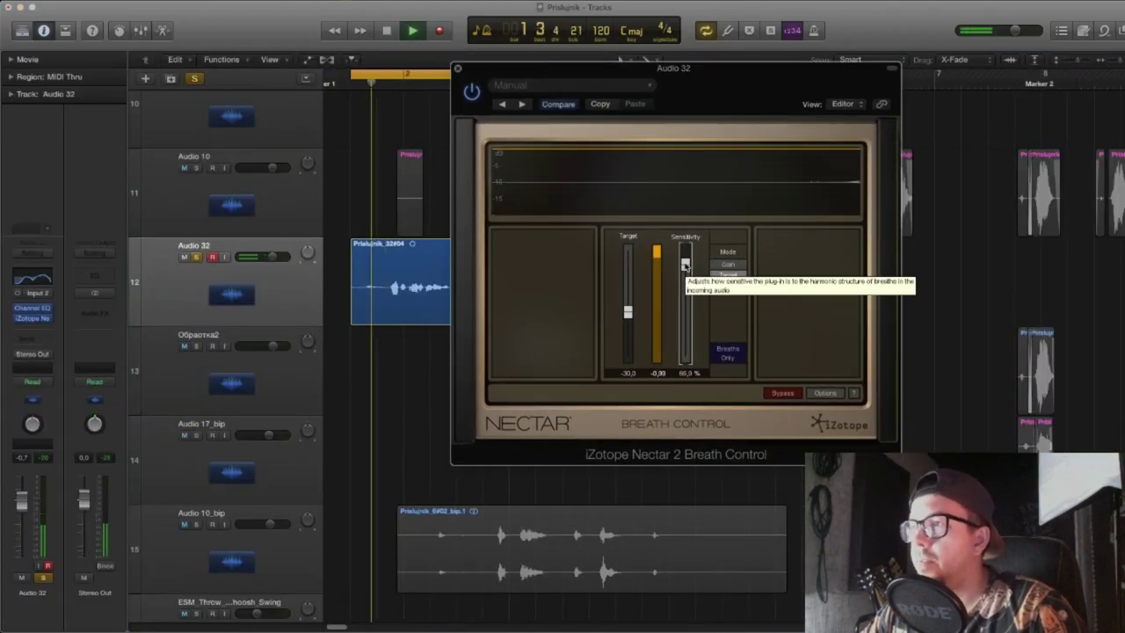
pyautogui.moveTo(626, 312); pyautogui.dragTo(627, 334)
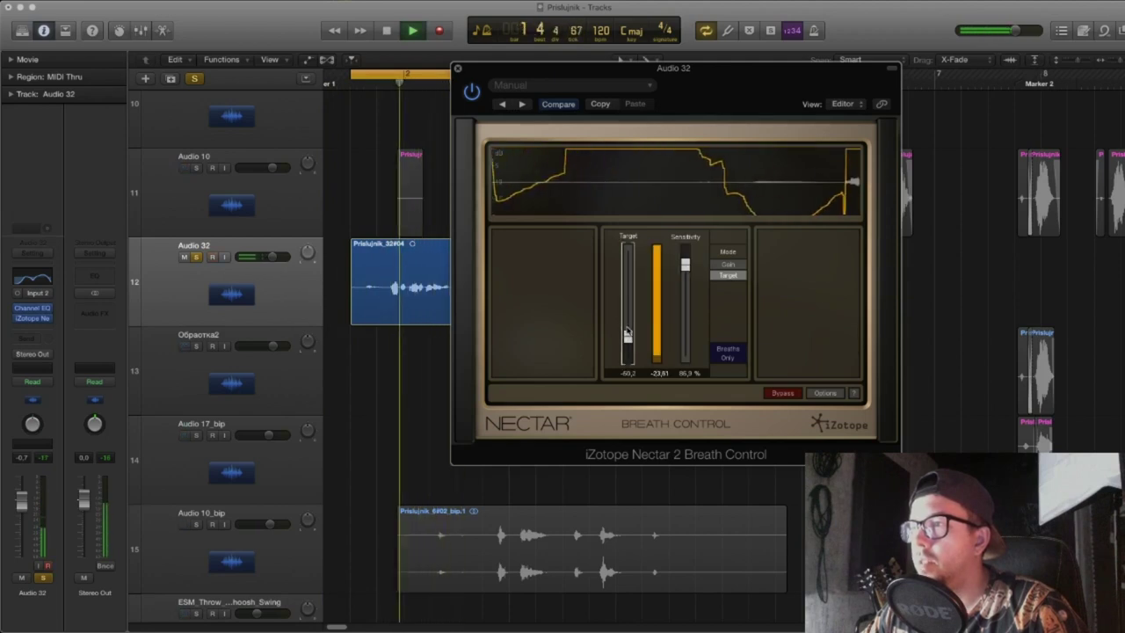
pyautogui.moveTo(684, 264); pyautogui.dragTo(687, 276)
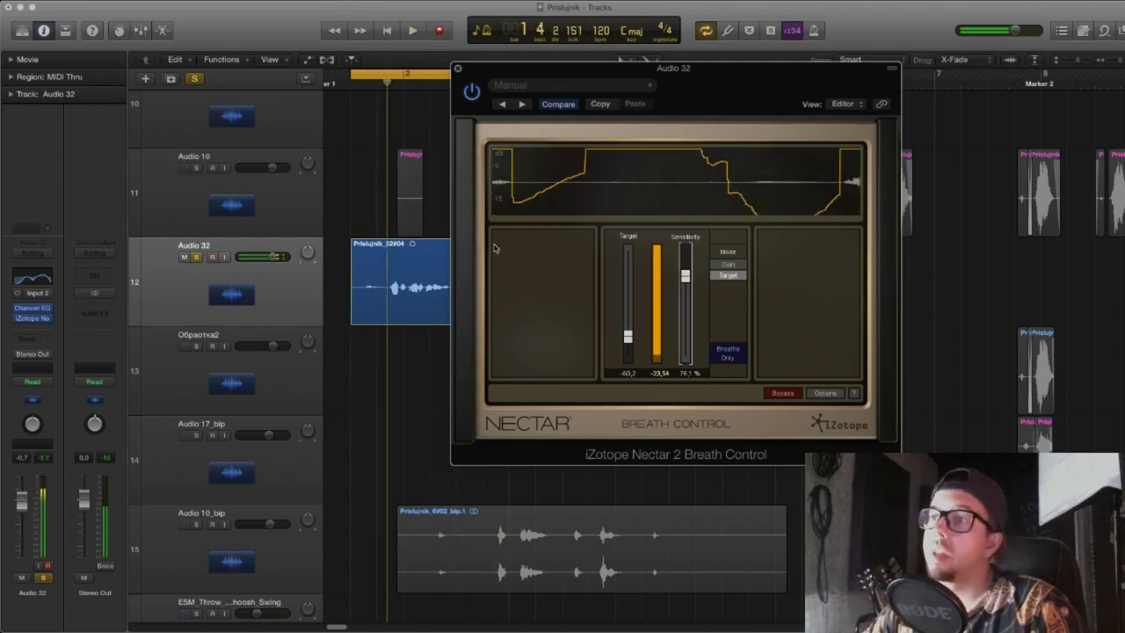
pyautogui.click(458, 69)
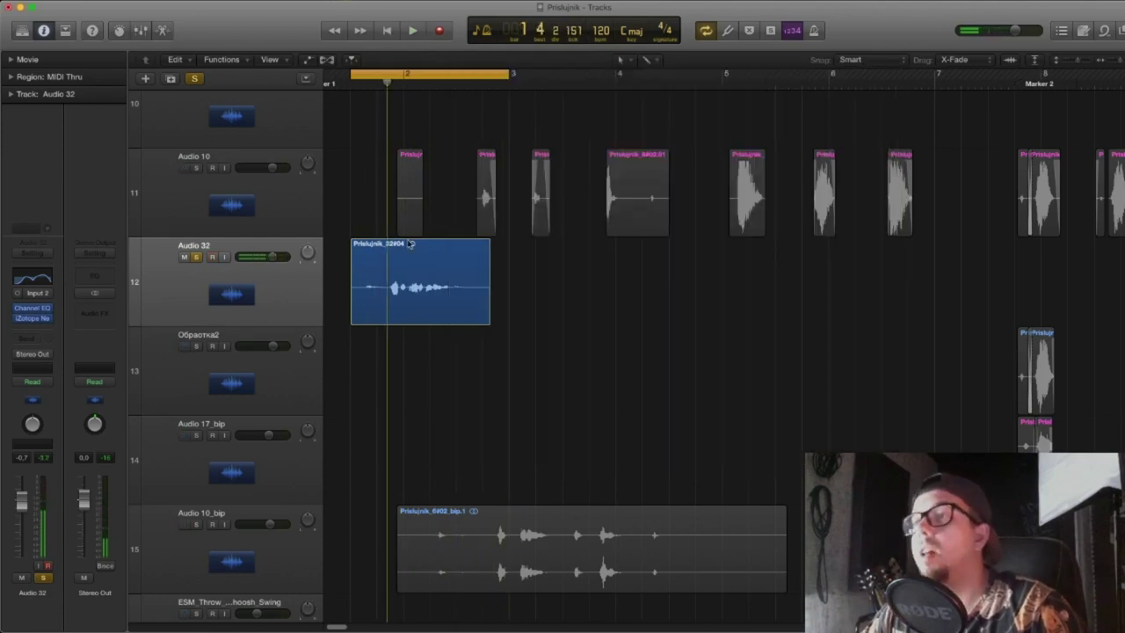
# - Delete the recorded voice take Prislujnik_32#04 from the Audio 32 track
pyautogui.scroll(-5, 512, 322)
pyautogui.hscroll(-1, 492, 320)
pyautogui.scroll(5, 480, 319)
pyautogui.hscroll(2, 563, 342)
pyautogui.click(461, 277)
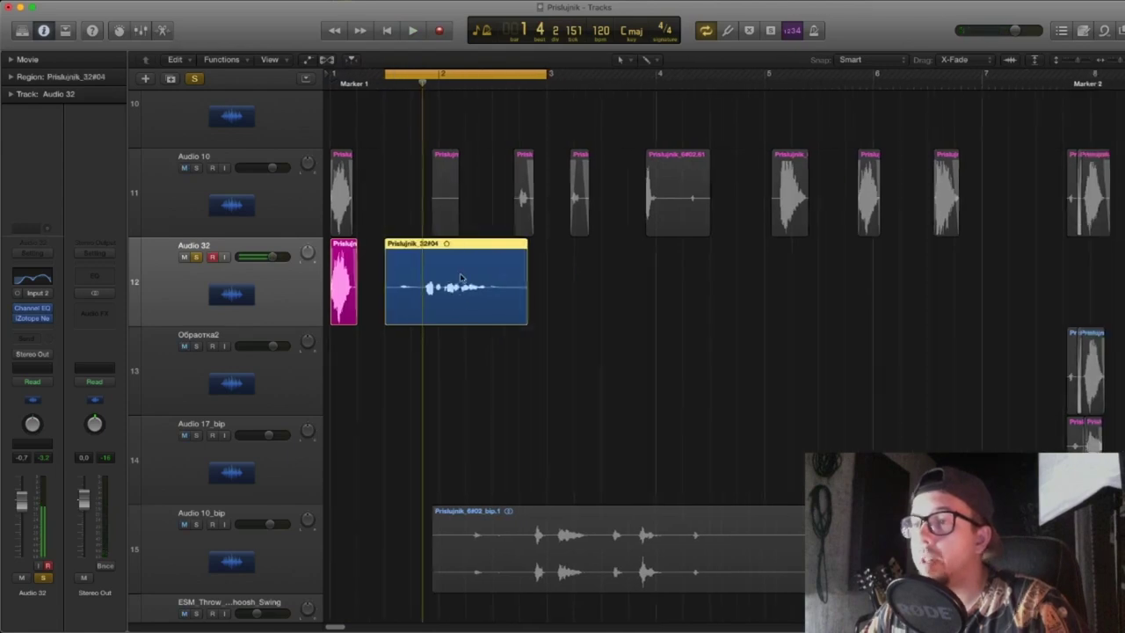
pyautogui.press('Delete')
pyautogui.click(670, 240)
# - Insert Infected Mushroom Manipulator on Audio 32 and move the cycle range back to start at bar 1
pyautogui.click(31, 327)
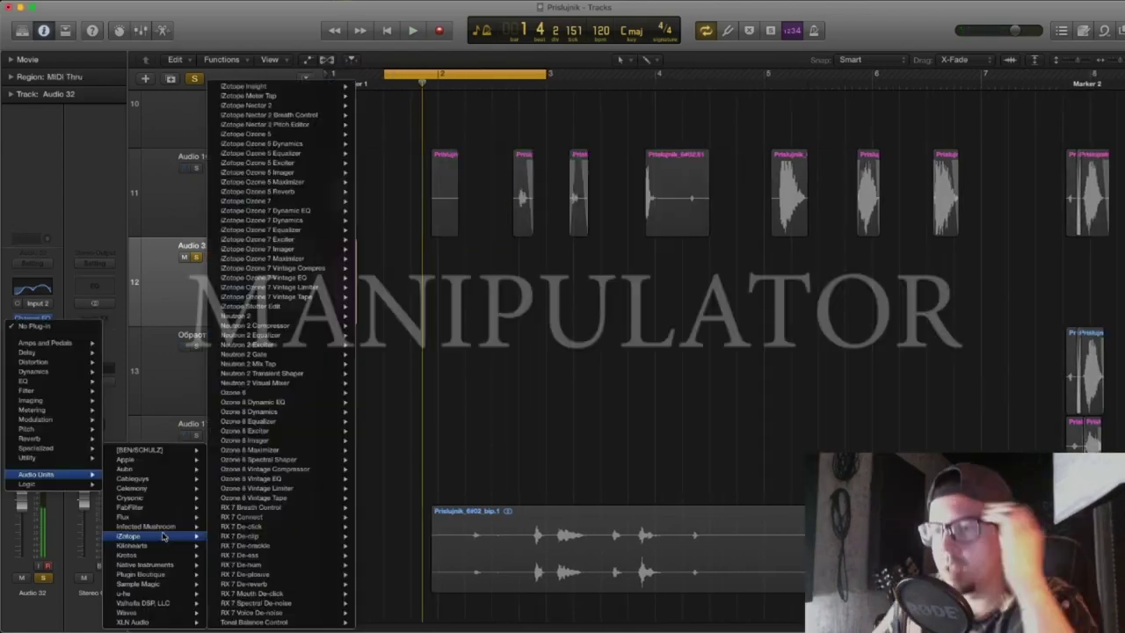
pyautogui.moveTo(86, 474)
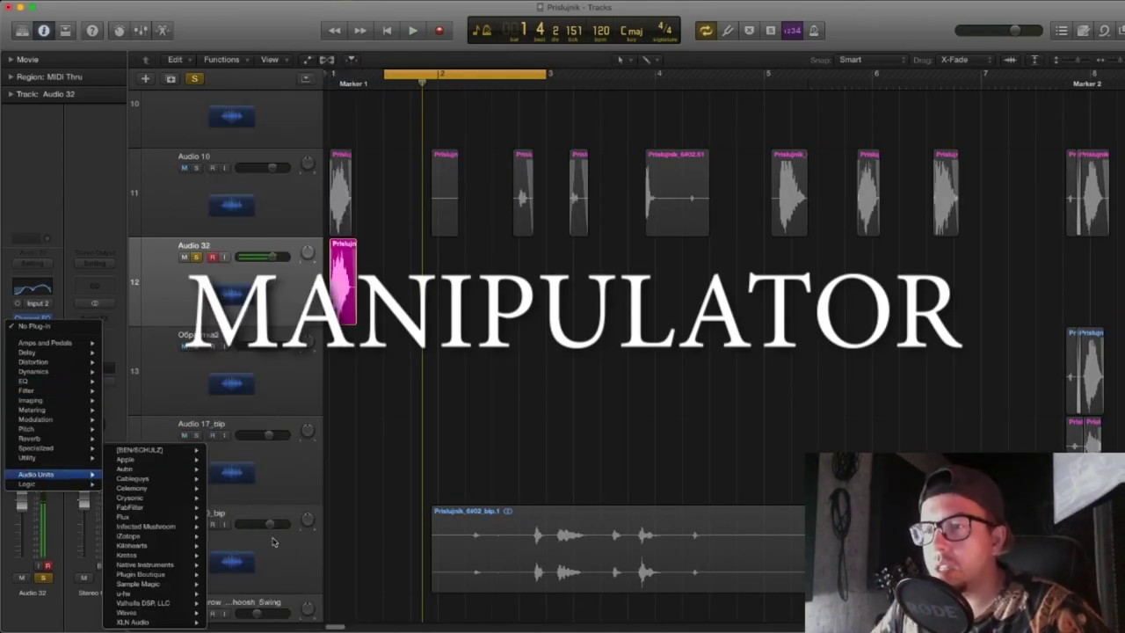
pyautogui.moveTo(142, 527)
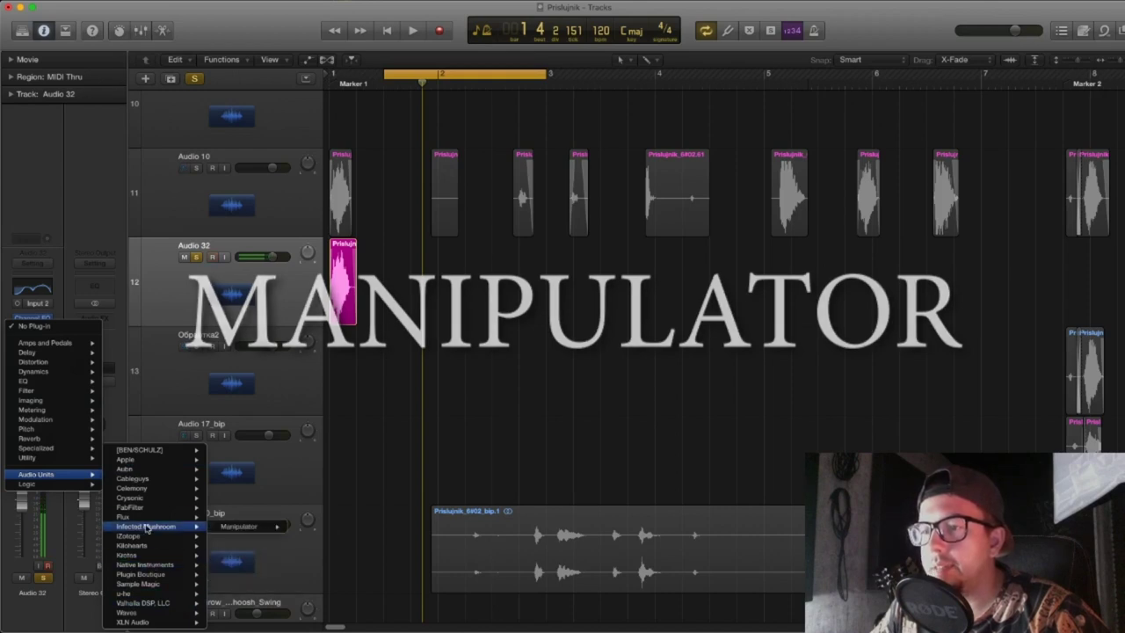
pyautogui.click(247, 527)
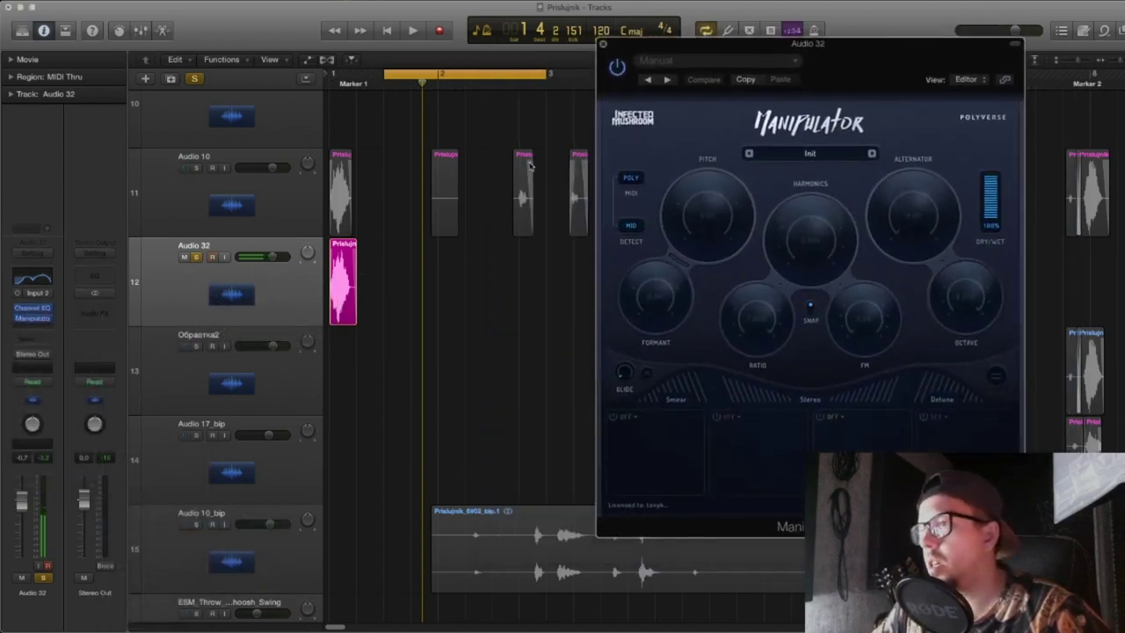
pyautogui.moveTo(493, 74); pyautogui.dragTo(438, 74)
# - Play the Audio 32 region through Manipulator and audition the presets John and Barry
pyautogui.press('space')
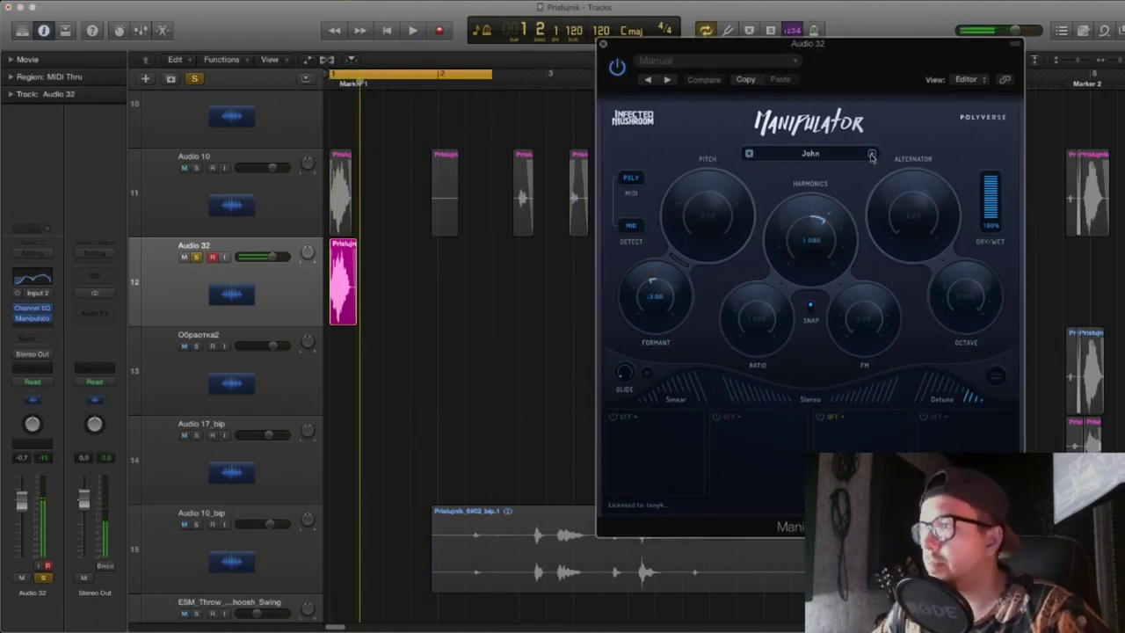
pyautogui.click(872, 154)
pyautogui.click(872, 154)
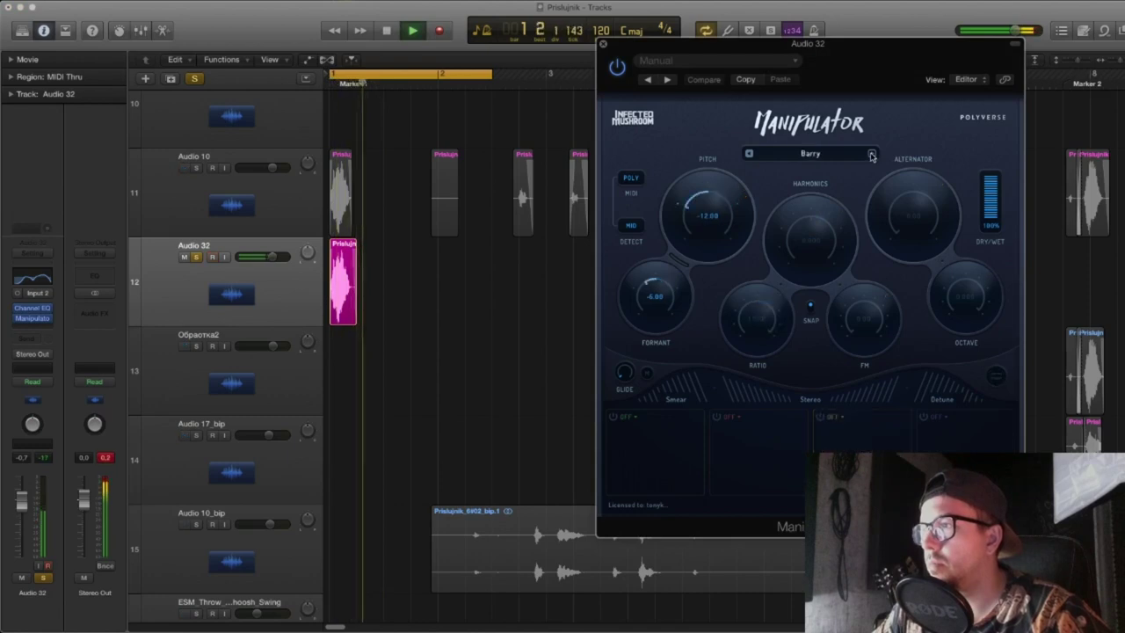
pyautogui.click(872, 155)
pyautogui.press('space')
# - Audition further Manipulator presets on the Audio 32 region, including Hollow and Tractor, and close the plug-in window
pyautogui.click(872, 155)
pyautogui.press('space')
pyautogui.press('space')
pyautogui.click(873, 155)
pyautogui.press('space')
pyautogui.press('space')
pyautogui.click(872, 155)
pyautogui.press('space')
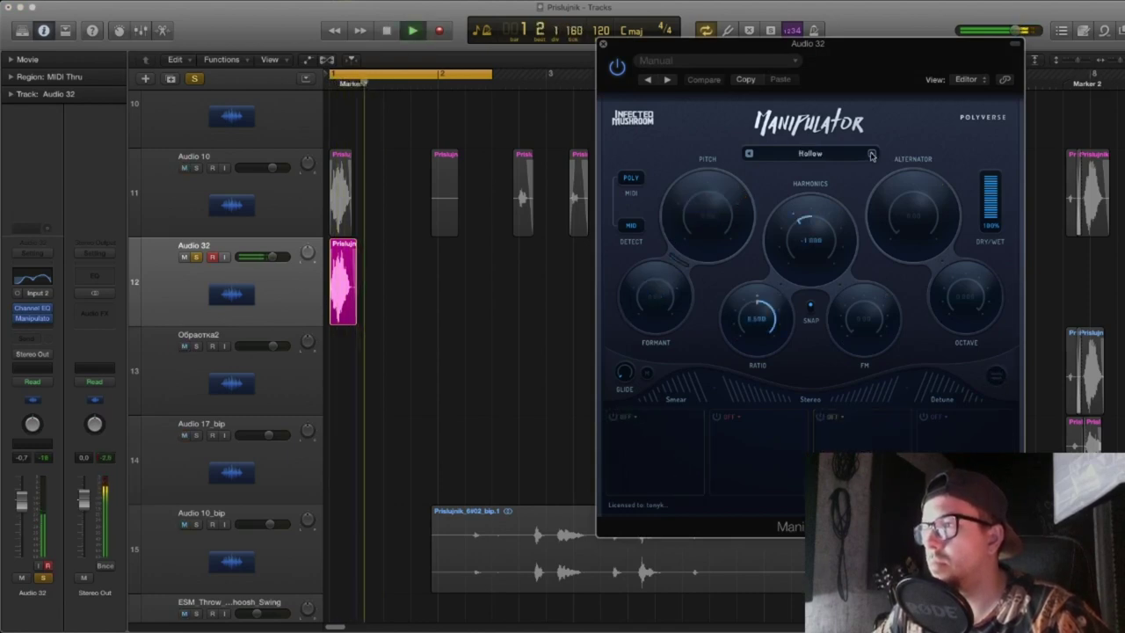
pyautogui.click(872, 155)
pyautogui.click(872, 155)
pyautogui.press('space')
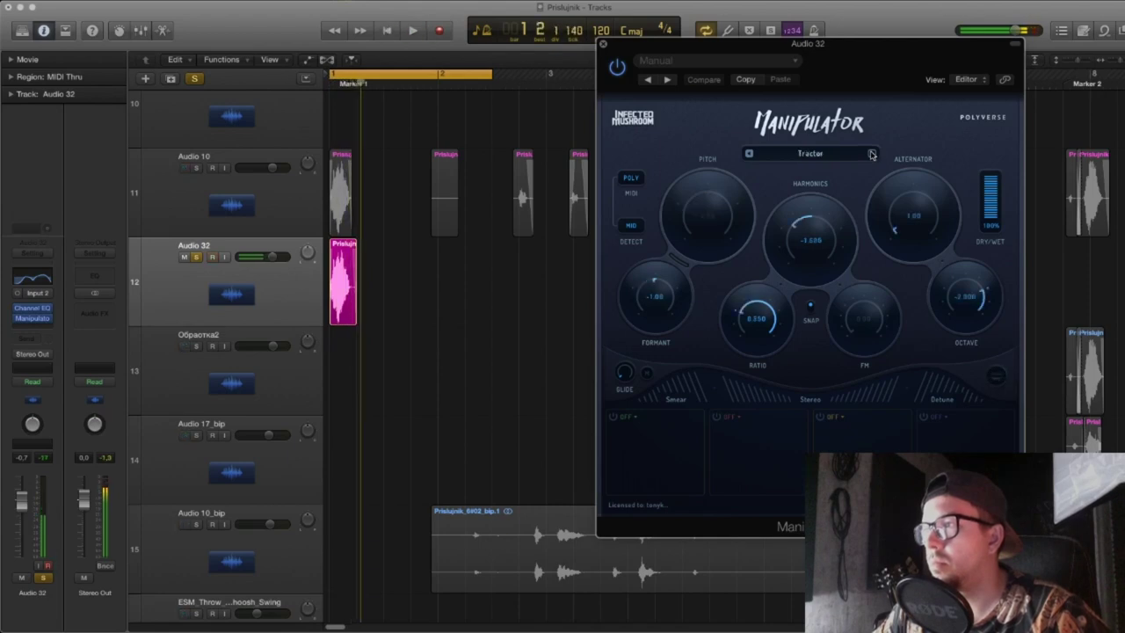
pyautogui.click(602, 44)
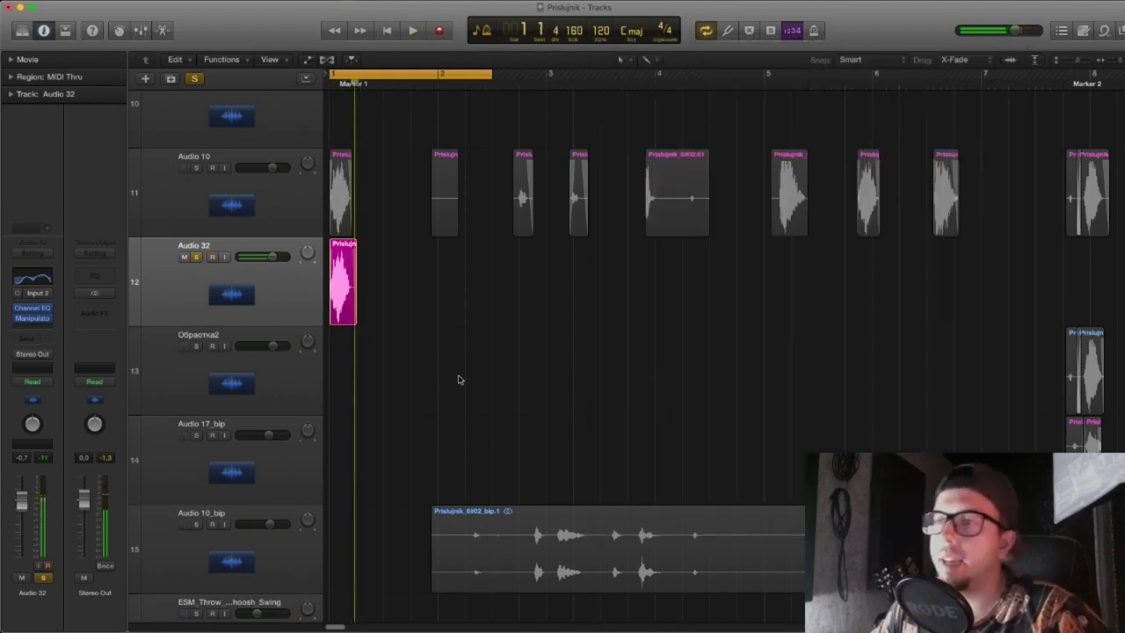
# - Remove Manipulator from the Audio 32 track and reduce the height of the tracks
pyautogui.click(50, 322)
pyautogui.click(35, 323)
pyautogui.click(1081, 60)
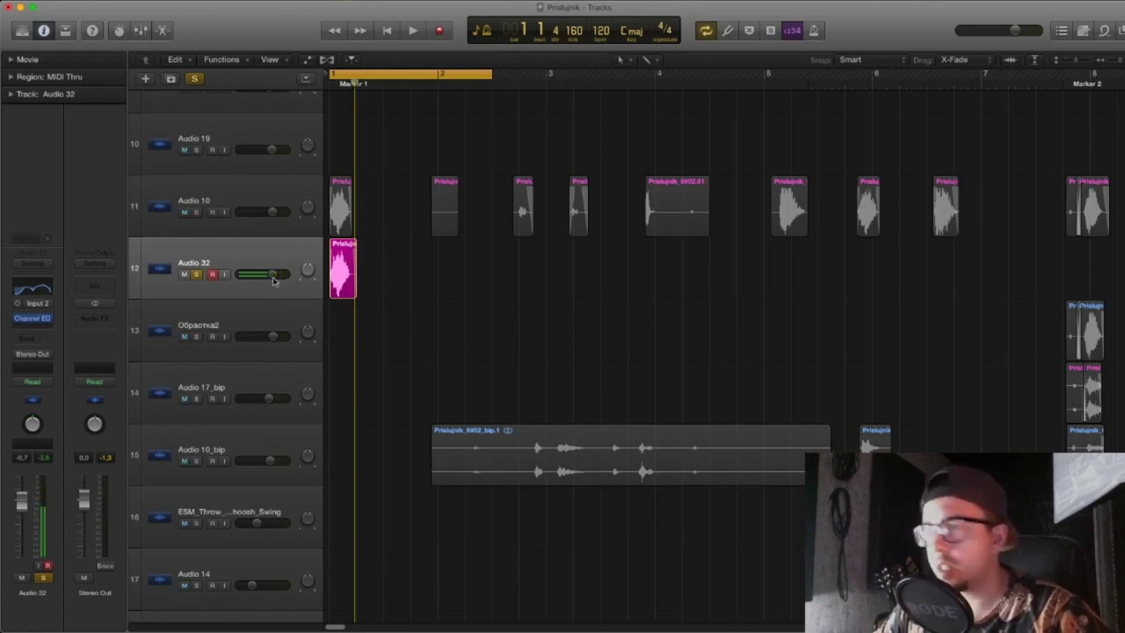
pyautogui.click(1086, 56)
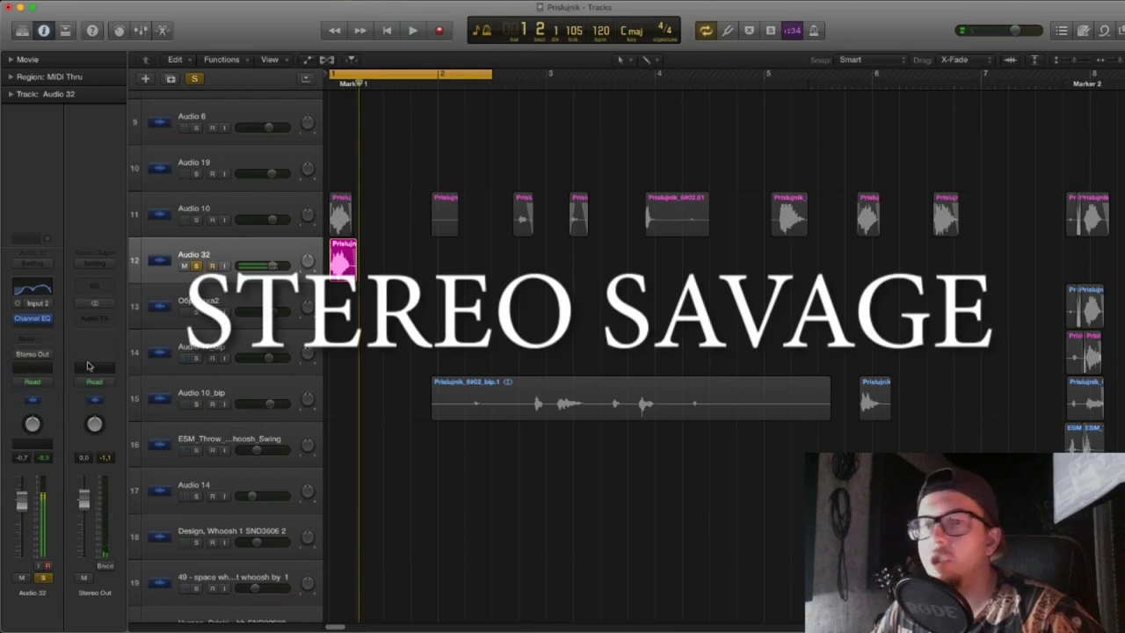
# - Insert Plugin Boutique StereoSavage on the Audio 32 track and move its window clear of the track's region
pyautogui.click(51, 329)
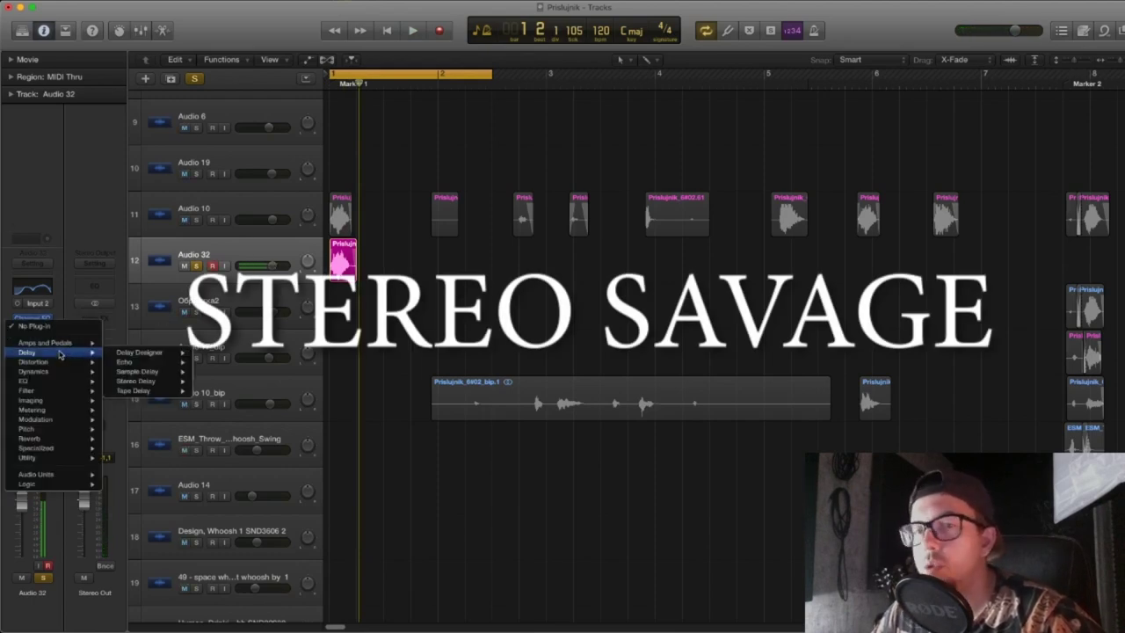
pyautogui.moveTo(44, 480)
pyautogui.moveTo(170, 576)
pyautogui.click(242, 574)
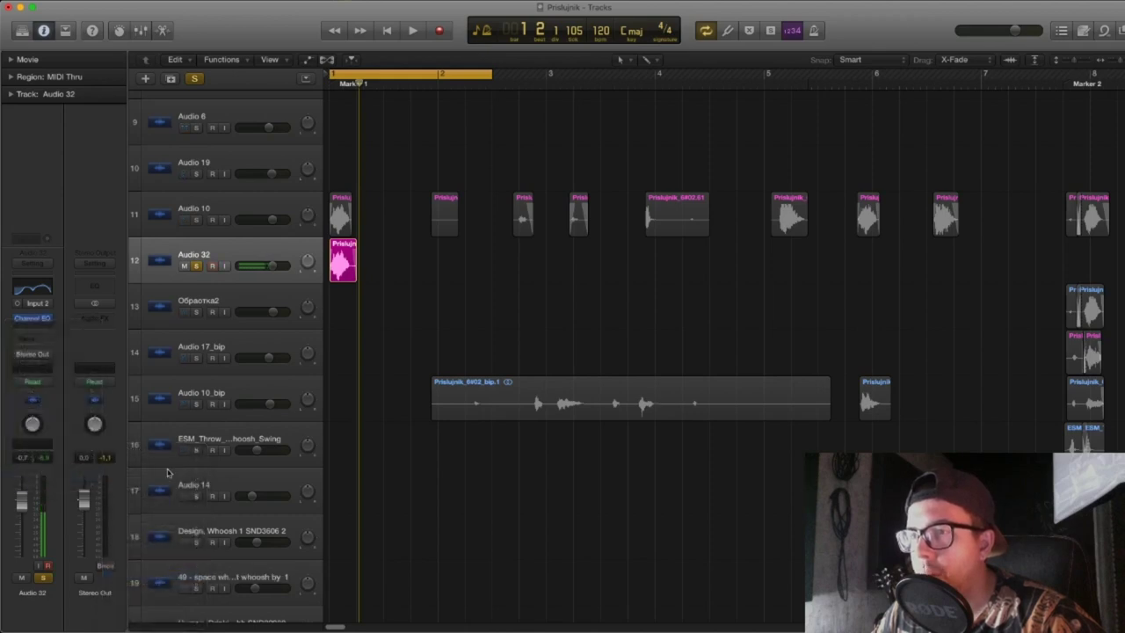
pyautogui.click(38, 332)
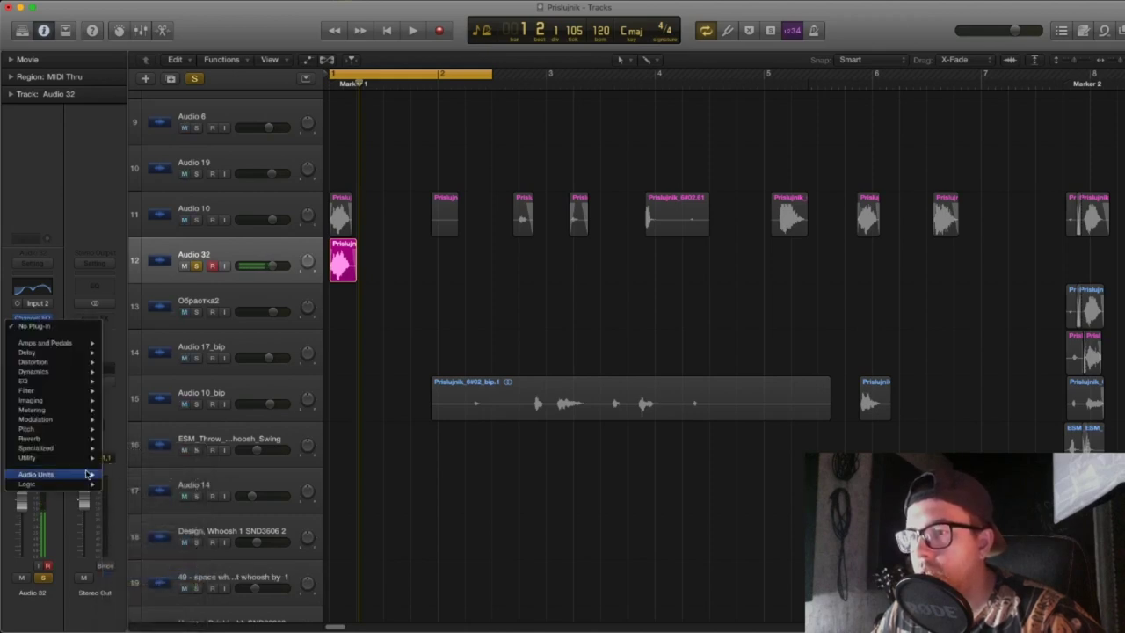
pyautogui.moveTo(83, 475)
pyautogui.moveTo(154, 578)
pyautogui.click(101, 345)
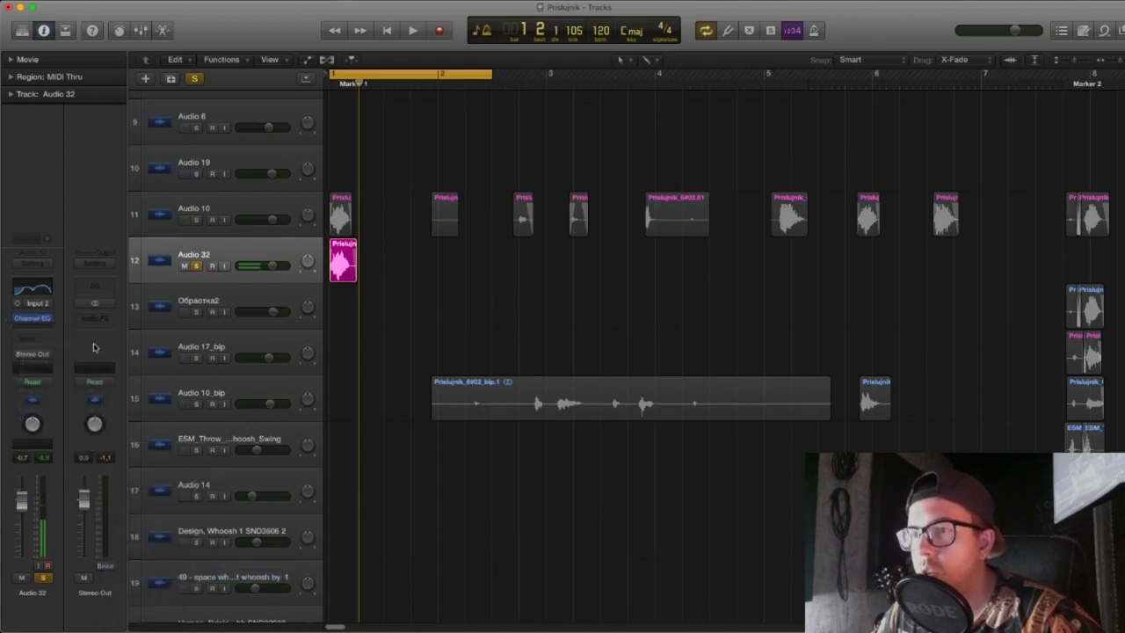
pyautogui.moveTo(447, 118); pyautogui.dragTo(677, 71)
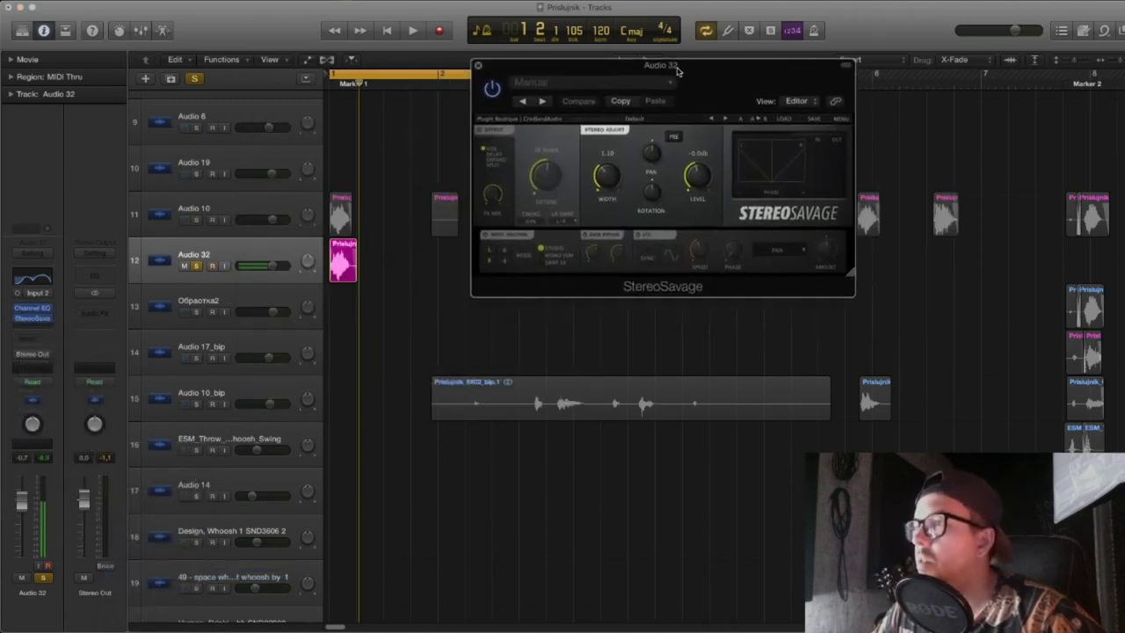
# - Turn on StereoSavage's Effect section and play the Audio 32 region through it
pyautogui.click(491, 130)
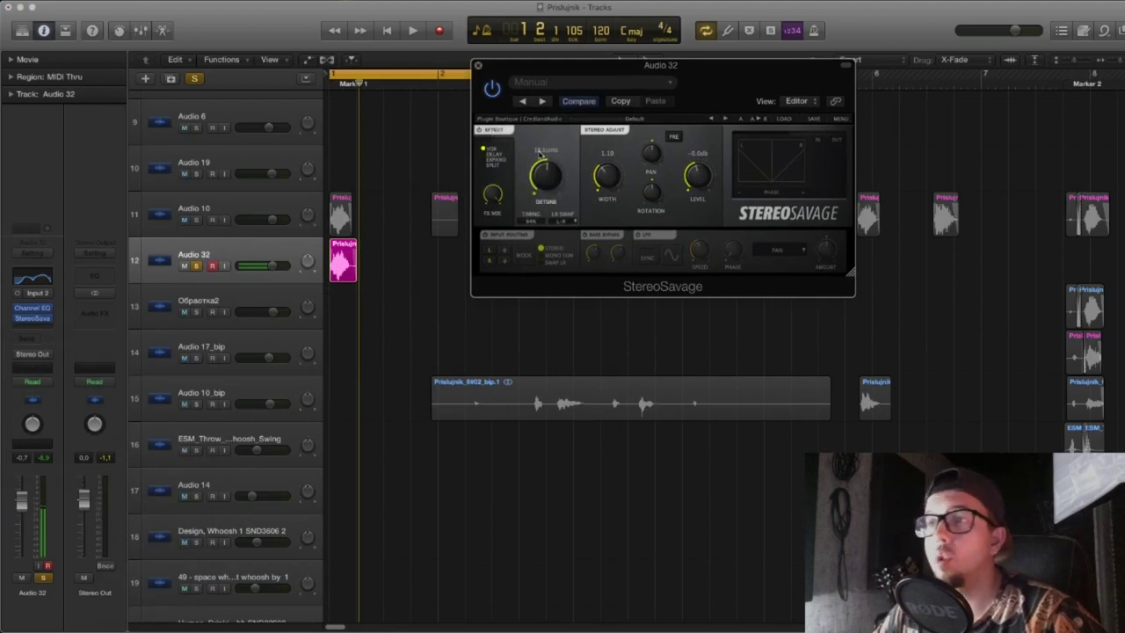
pyautogui.click(408, 187)
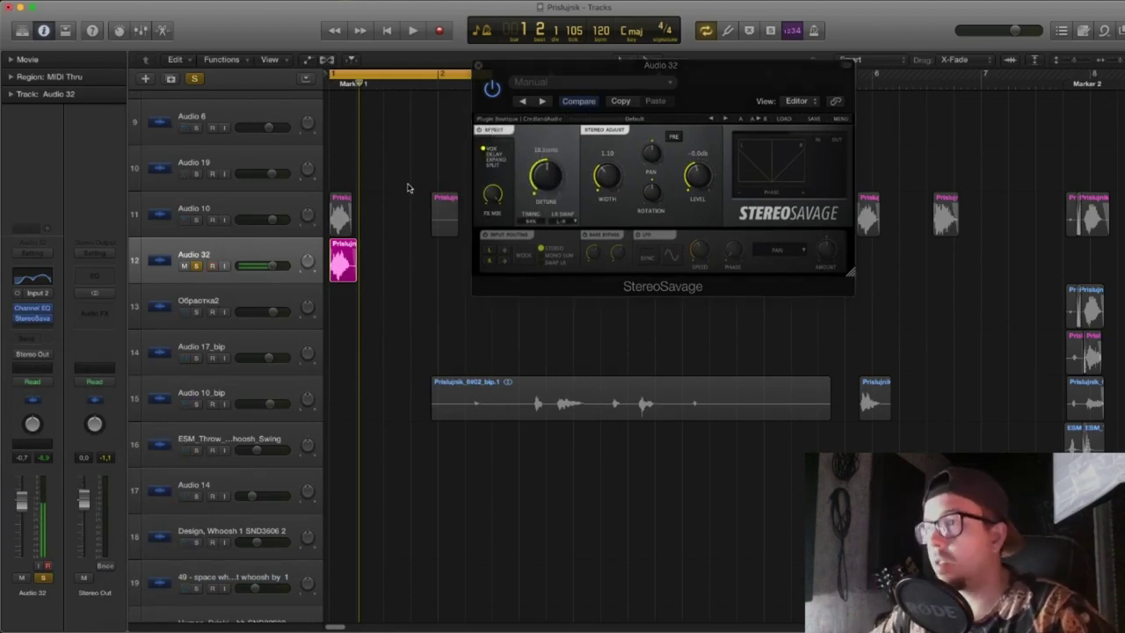
pyautogui.moveTo(711, 75)
pyautogui.mouseDown()
pyautogui.moveTo(710, 99)
pyautogui.moveTo(725, 83)
pyautogui.mouseUp()
pyautogui.press('space')
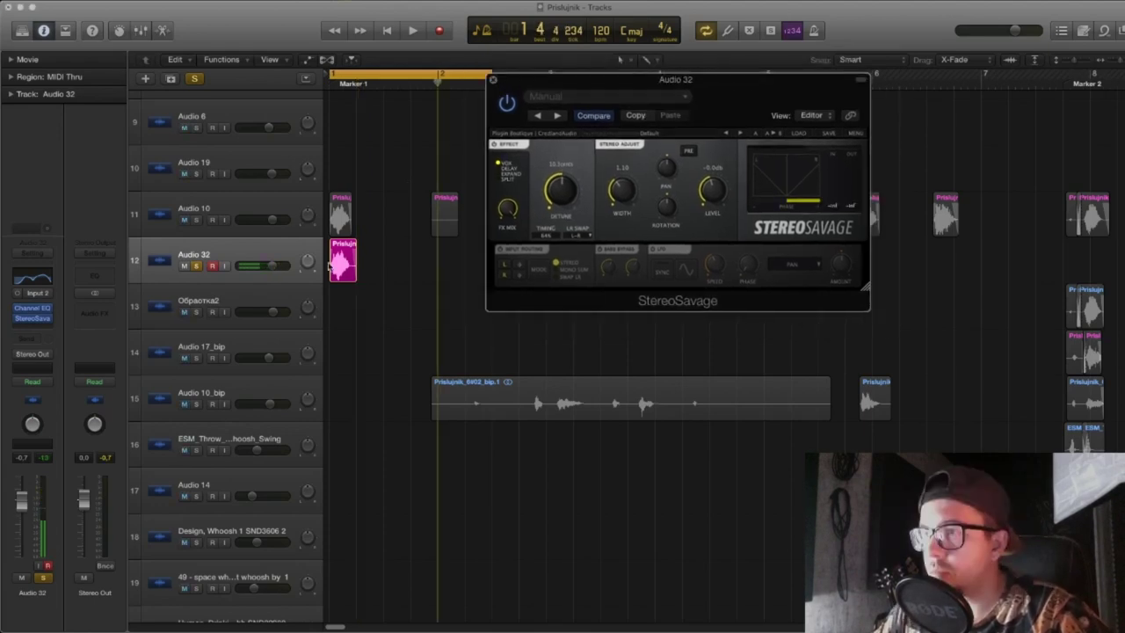
# - Compare playback of the Audio 32 region with StereoSavage's Effect section switched off and on
pyautogui.click(497, 145)
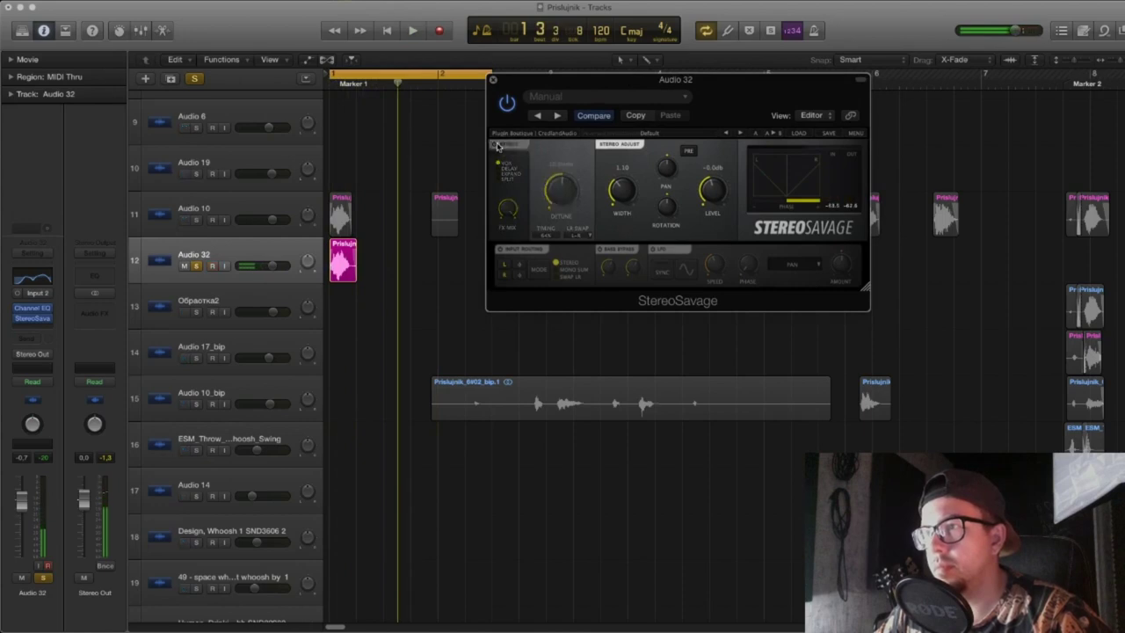
pyautogui.click(497, 145)
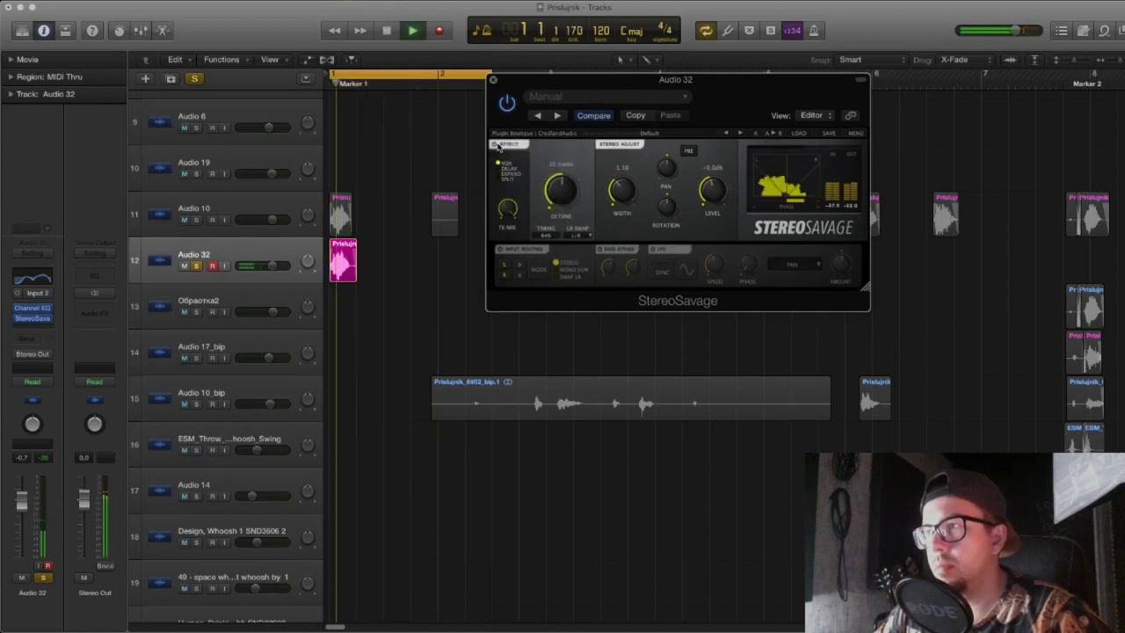
pyautogui.press('space')
pyautogui.press('space')
pyautogui.press('space')
pyautogui.moveTo(666, 90); pyautogui.dragTo(620, 95)
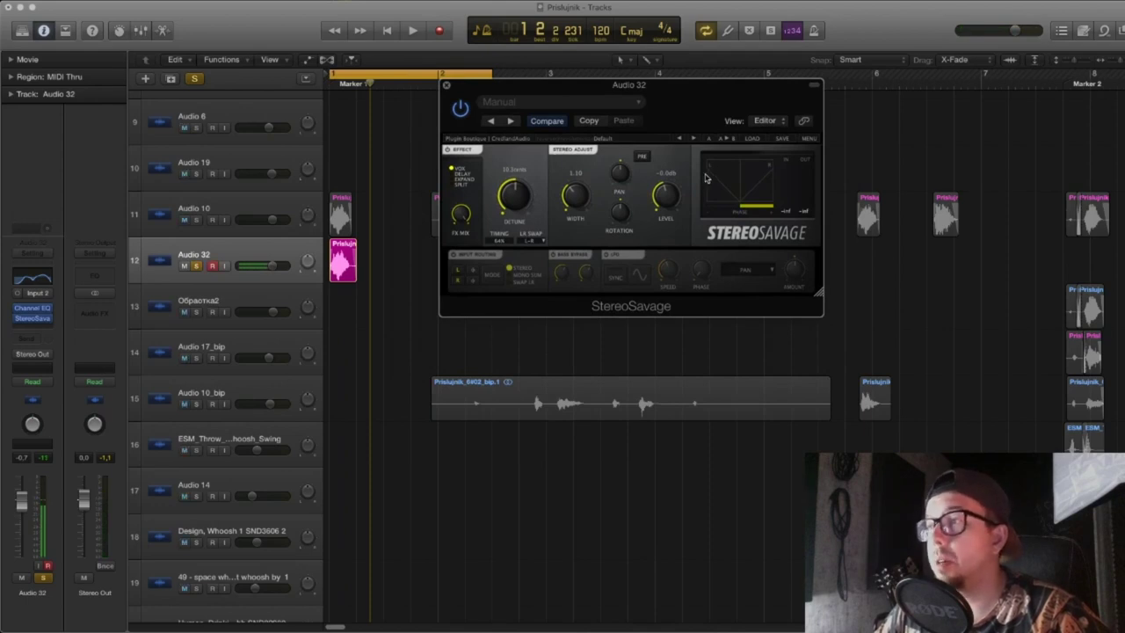
# - Audition StereoSavage's Expand and Split effect modes on the Audio 32 region and close the plug-in window
pyautogui.press('space')
pyautogui.click(463, 178)
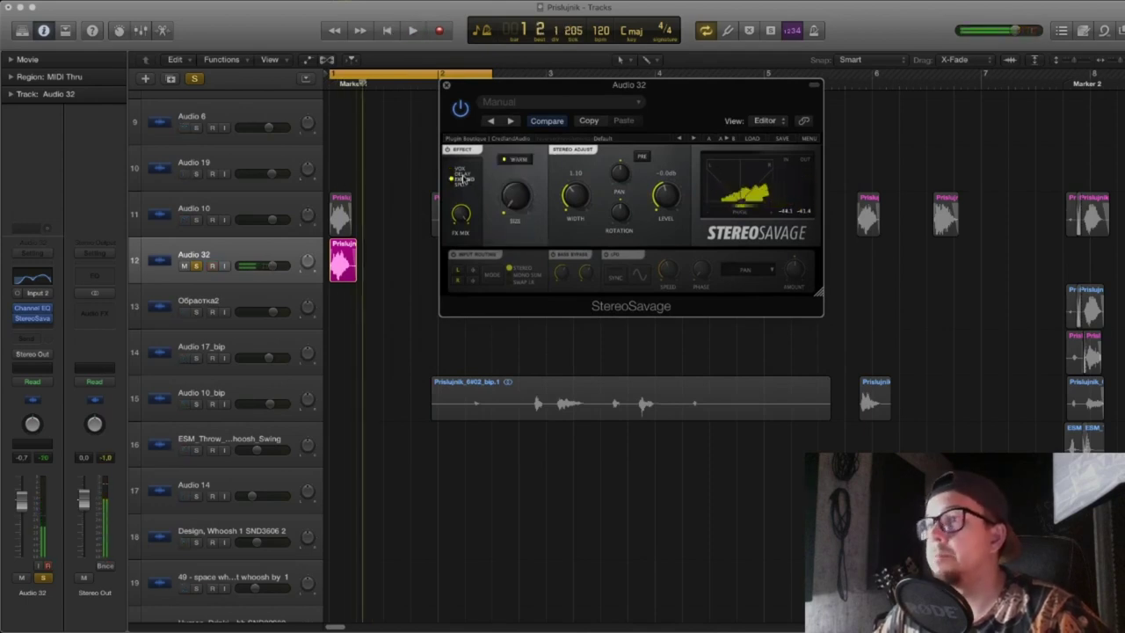
pyautogui.click(461, 185)
pyautogui.click(461, 190)
pyautogui.press('space')
pyautogui.click(447, 85)
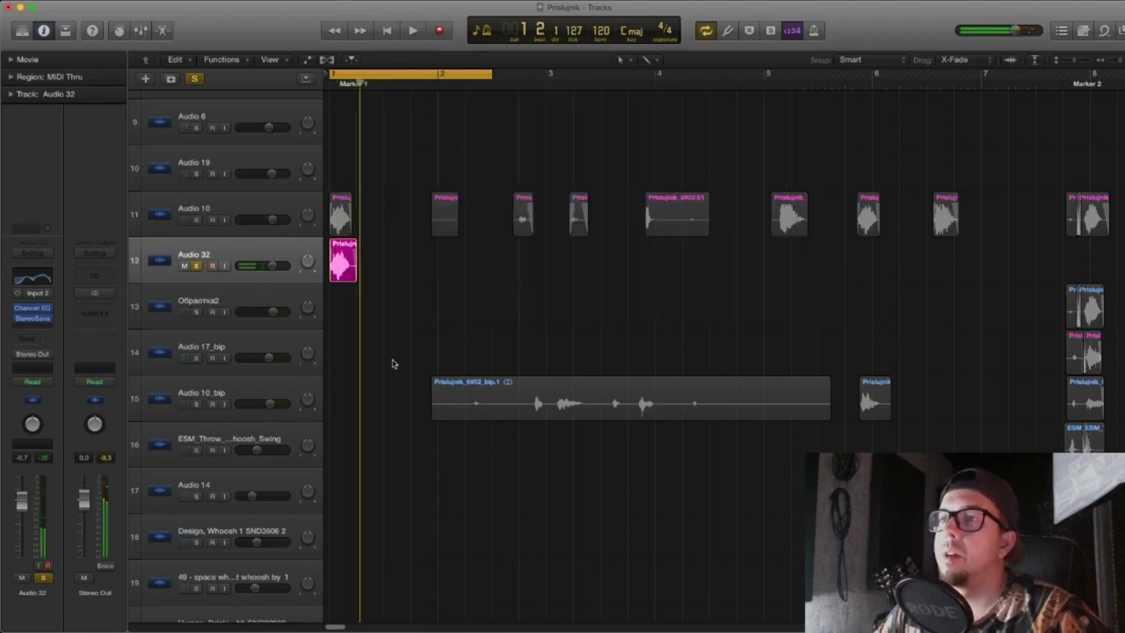
# - Remove StereoSavage from the Audio 32 track and insert the stereo Waves Tune Real-Time plug-in instead
pyautogui.click(35, 318)
pyautogui.click(61, 334)
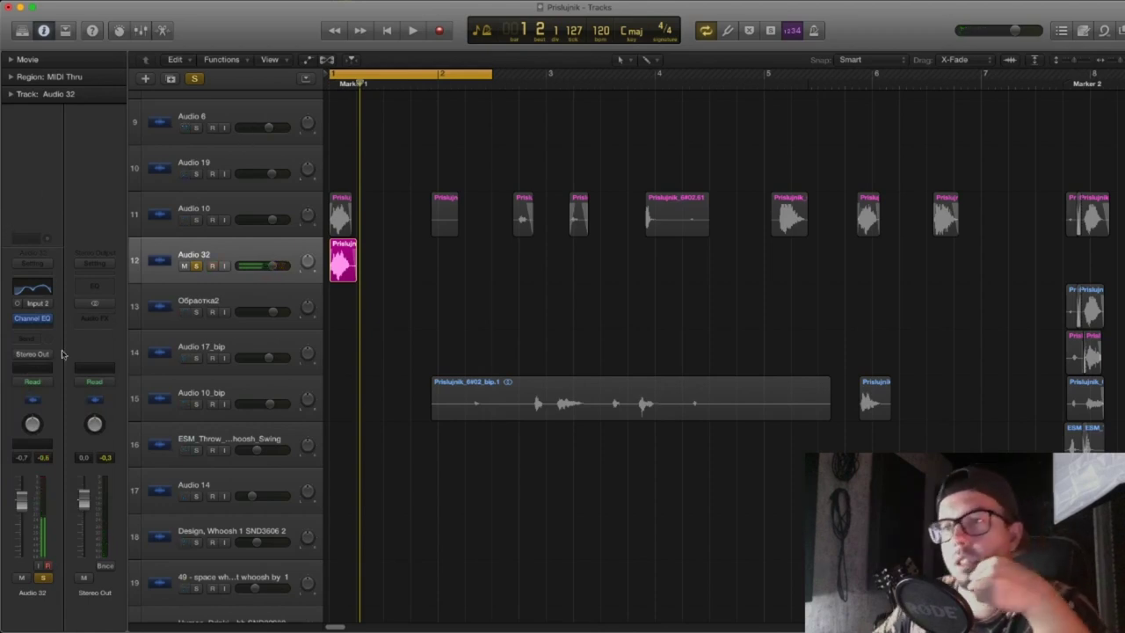
pyautogui.click(37, 329)
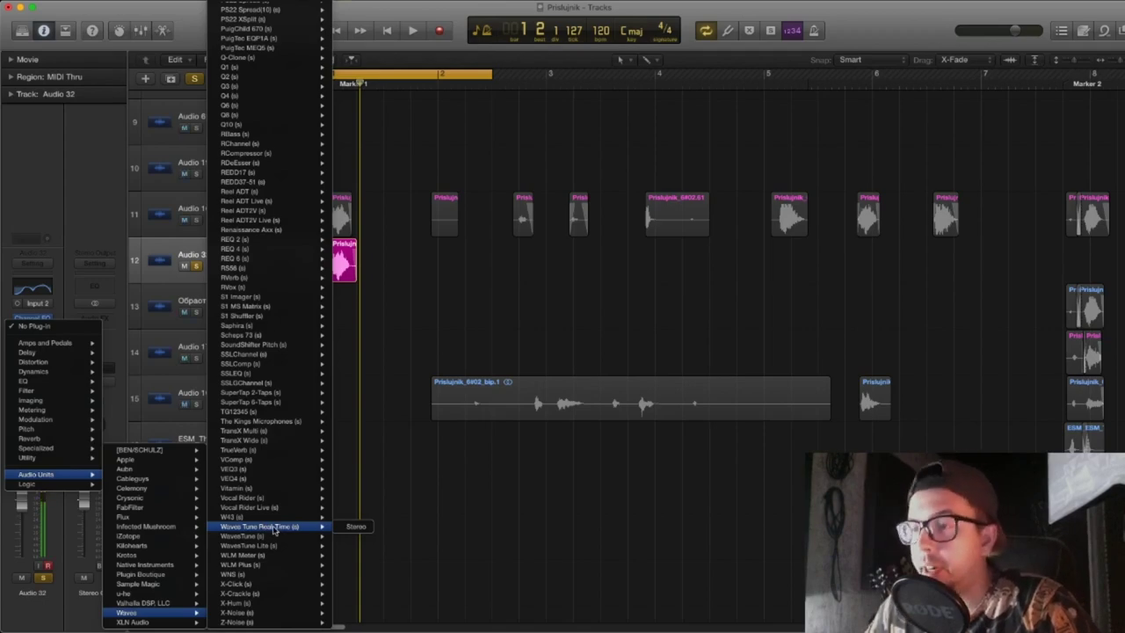
pyautogui.click(275, 530)
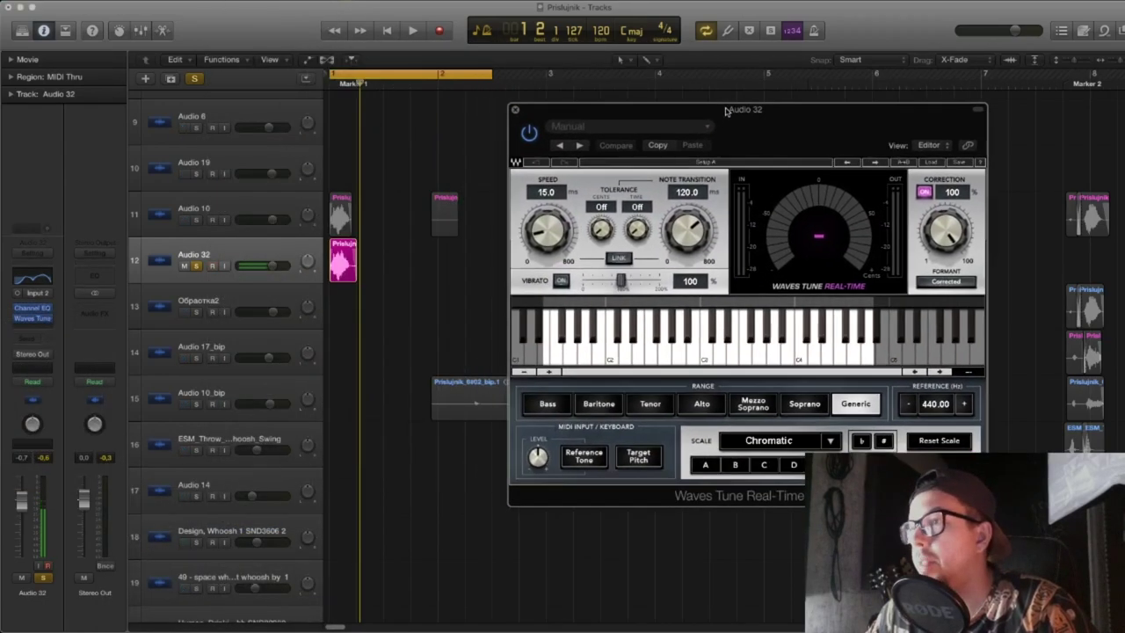
# - Play the Audio 32 region through Waves Tune Real-Time and reposition the plug-in window
pyautogui.press('space')
pyautogui.press('space')
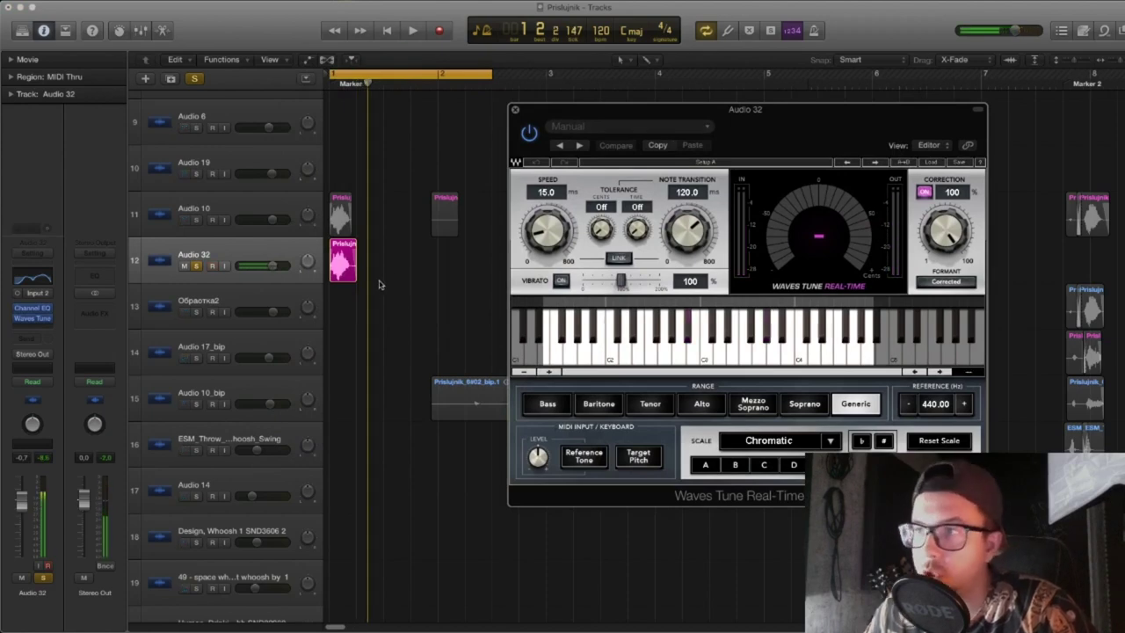
pyautogui.moveTo(766, 120); pyautogui.dragTo(837, 86)
pyautogui.moveTo(837, 87); pyautogui.dragTo(825, 90)
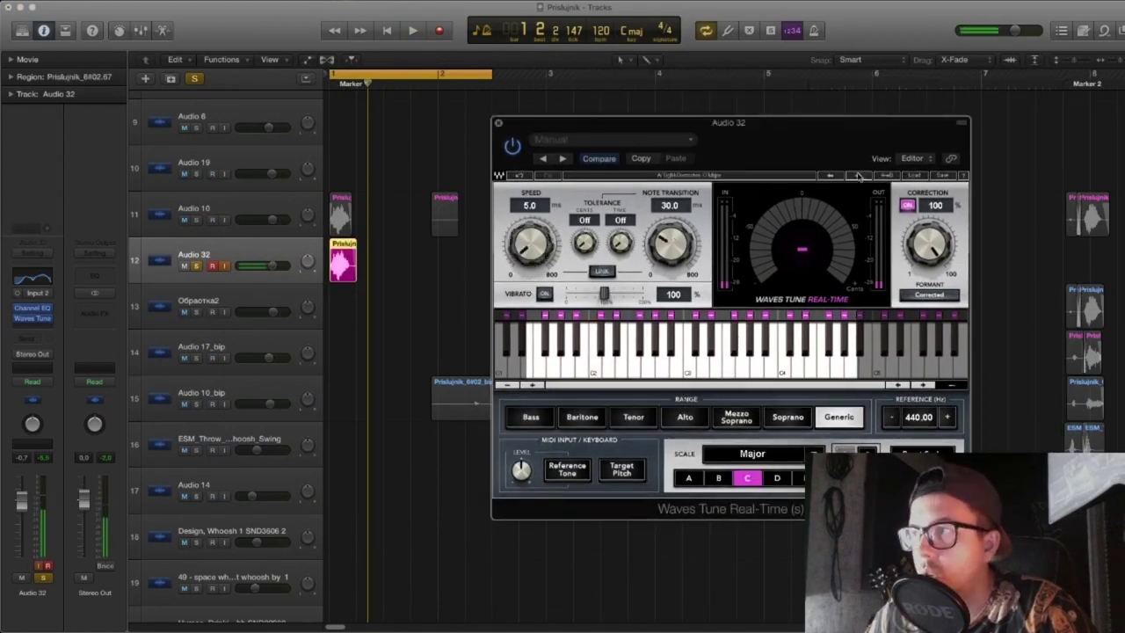
# - Step through the Waves Tune Real-Time presets to the C major one with 0.1 ms speed, and close the plug-in window
pyautogui.click(859, 177)
pyautogui.click(859, 176)
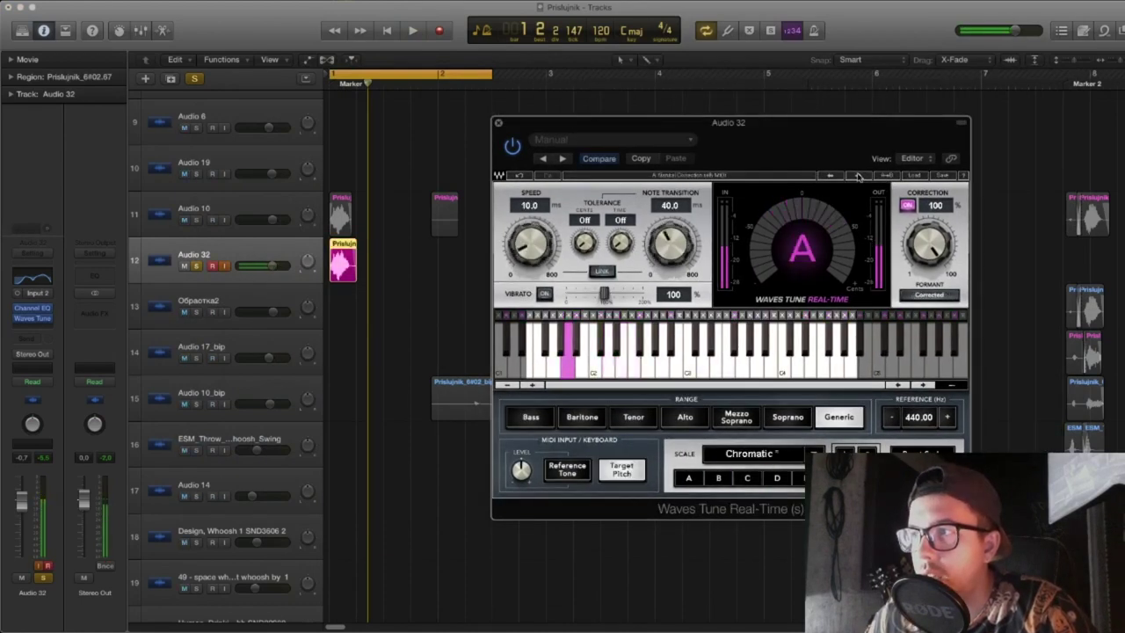
pyautogui.click(859, 177)
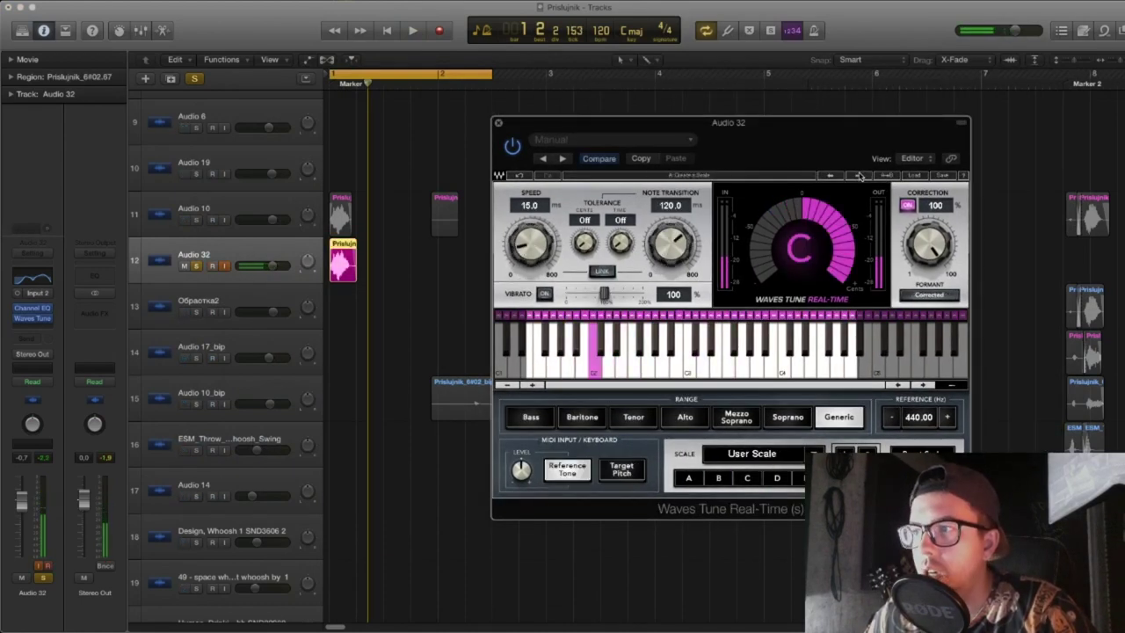
pyautogui.click(859, 176)
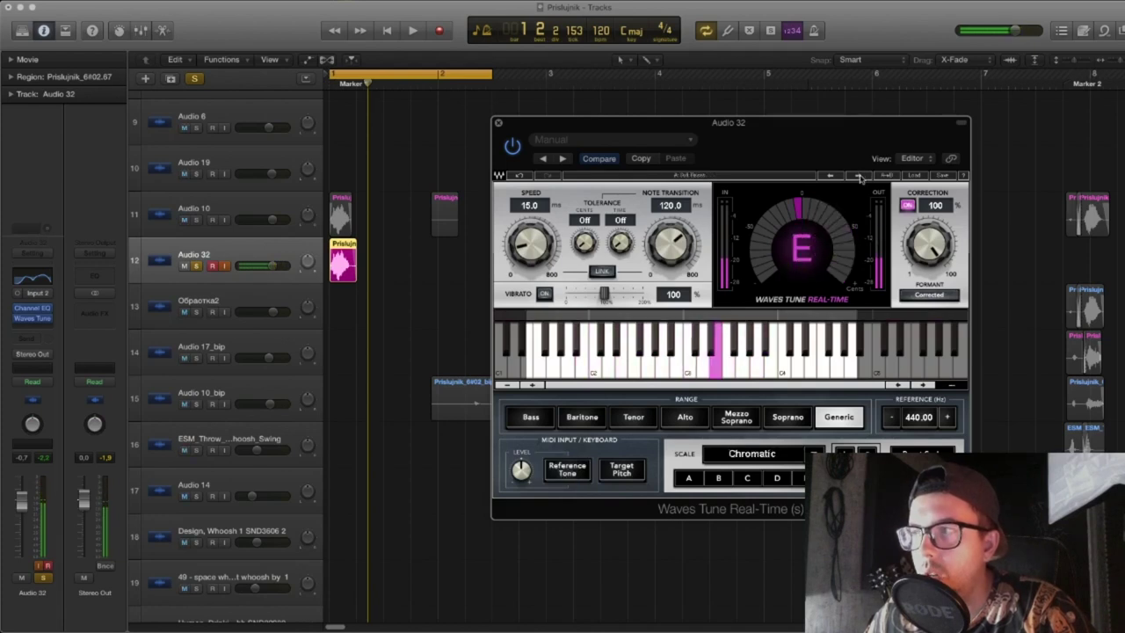
pyautogui.click(859, 176)
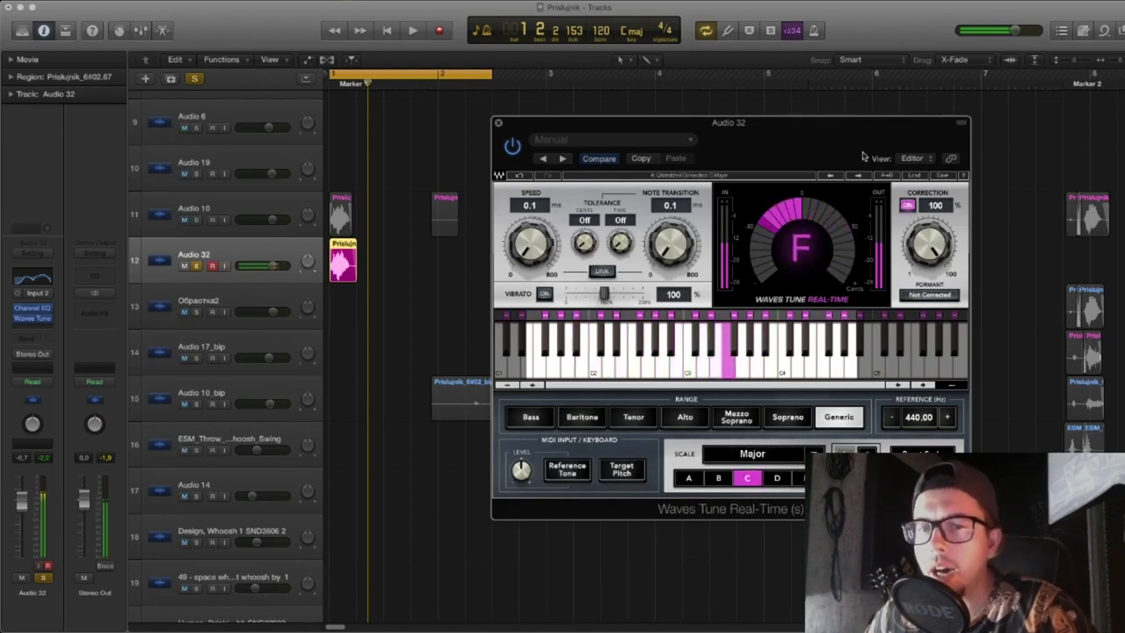
pyautogui.click(497, 123)
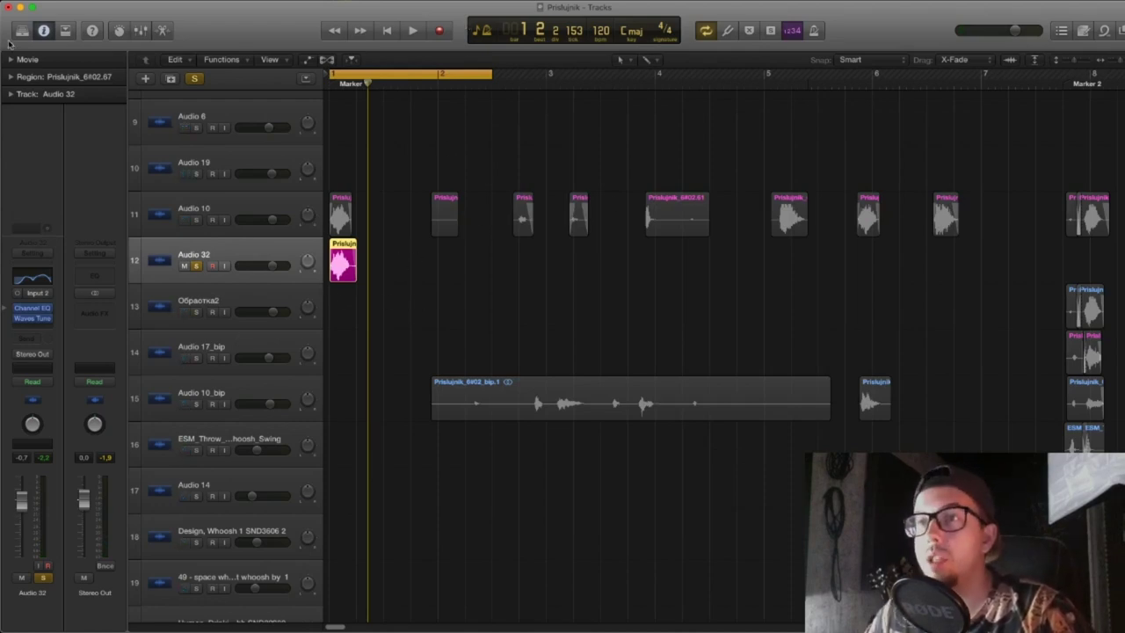
# - Replace Waves Tune Real-Time with Waves The Kings Microphones on the Audio 32 track and open its window
pyautogui.click(32, 317)
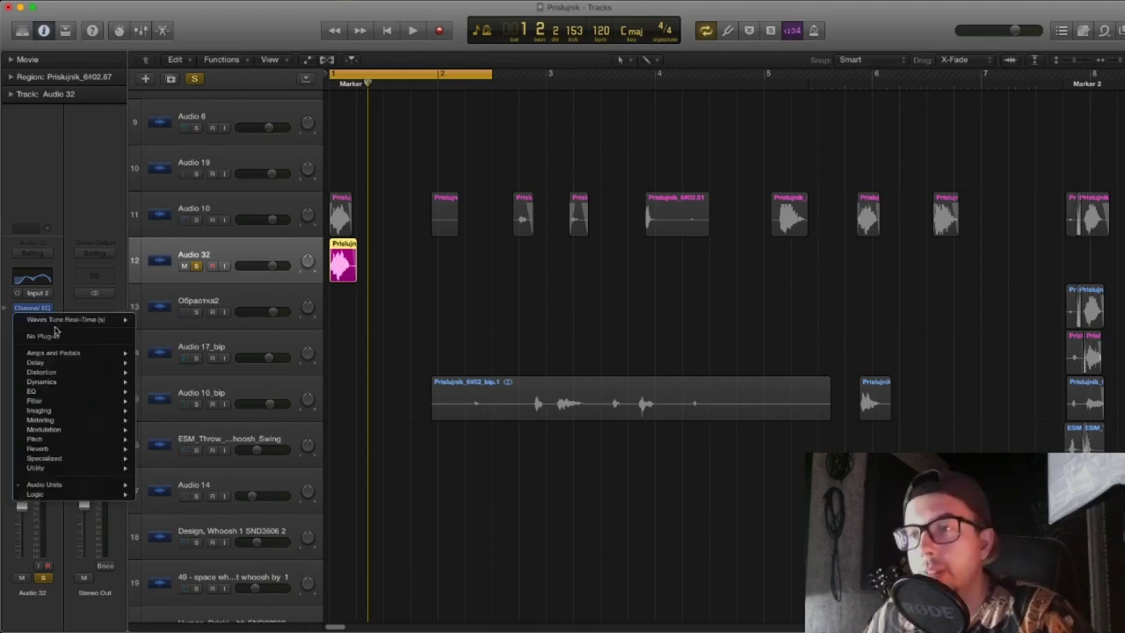
pyautogui.moveTo(79, 498)
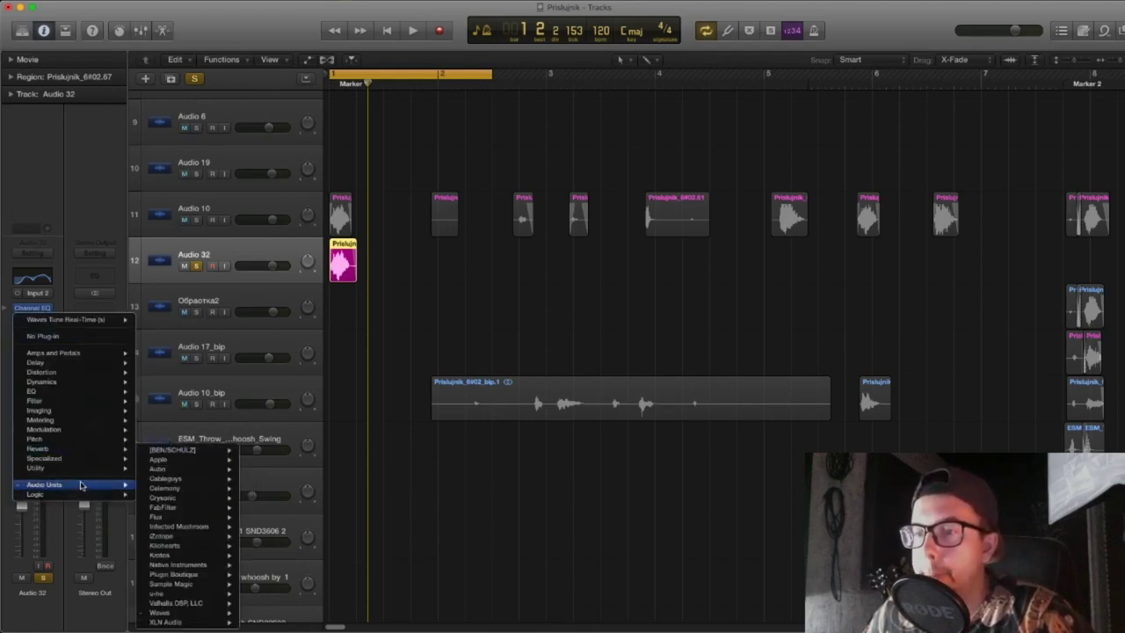
pyautogui.moveTo(185, 613)
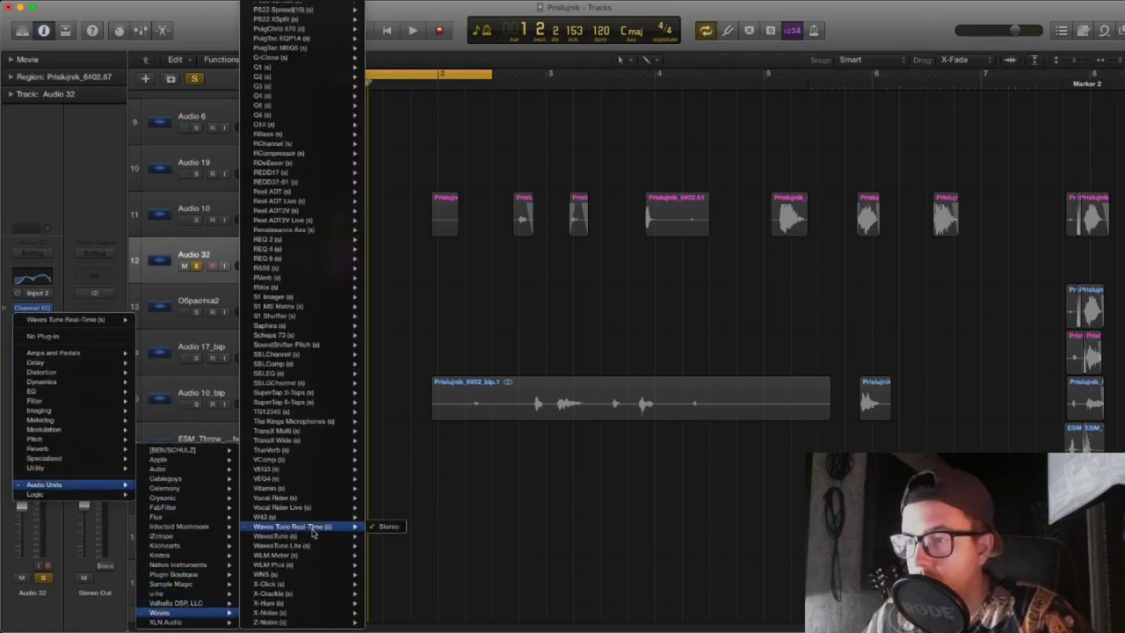
pyautogui.click(303, 538)
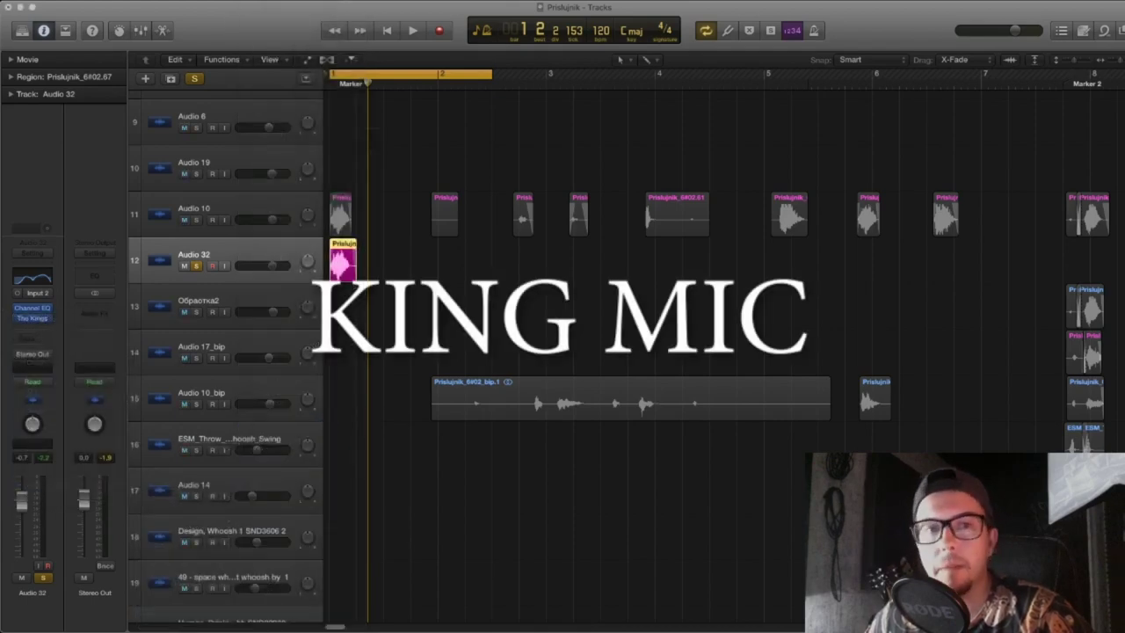
pyautogui.click(32, 317)
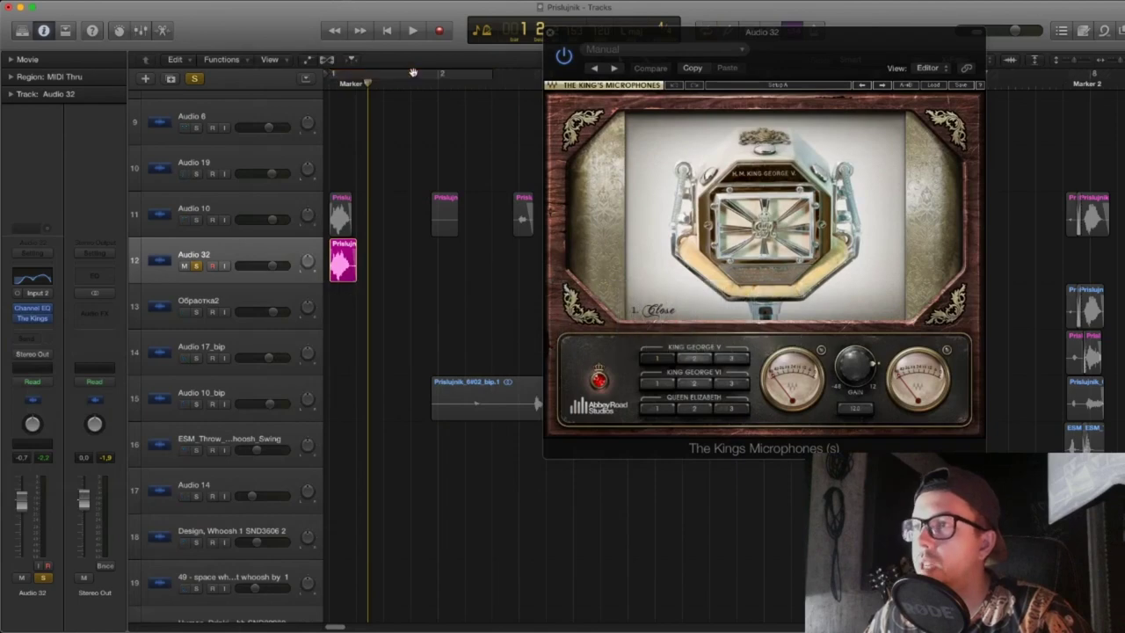
pyautogui.moveTo(725, 34); pyautogui.dragTo(768, 82)
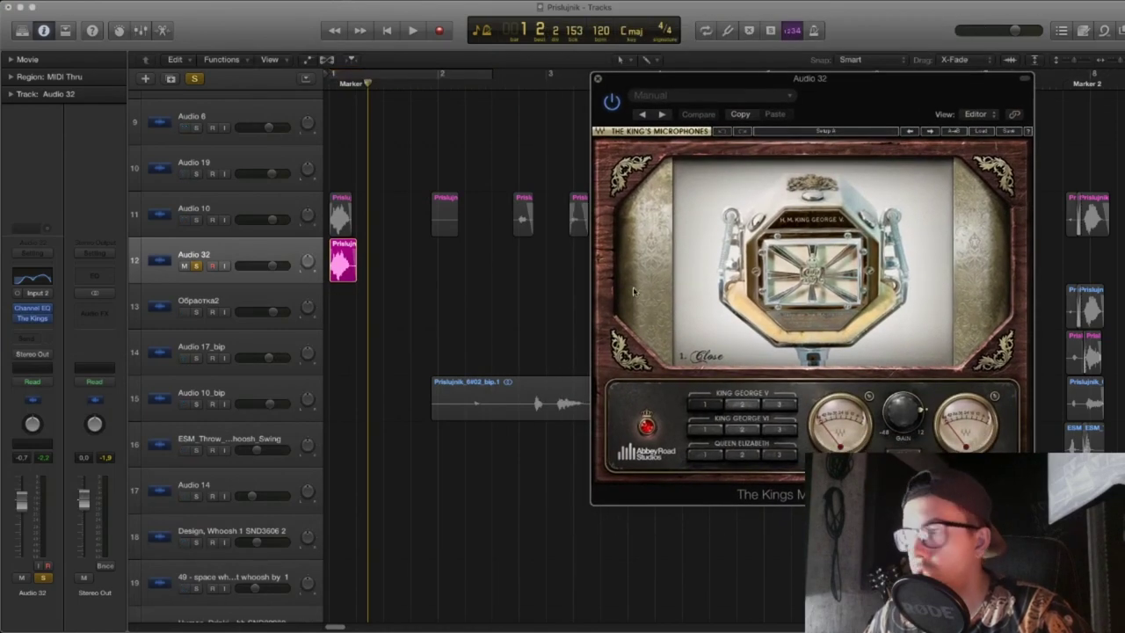
# - Move The Kings Microphones window aside and try the King George V and King George VI microphone settings
pyautogui.moveTo(844, 78); pyautogui.dragTo(468, 53)
pyautogui.click(374, 372)
pyautogui.click(412, 374)
pyautogui.click(338, 398)
pyautogui.click(373, 397)
pyautogui.click(411, 398)
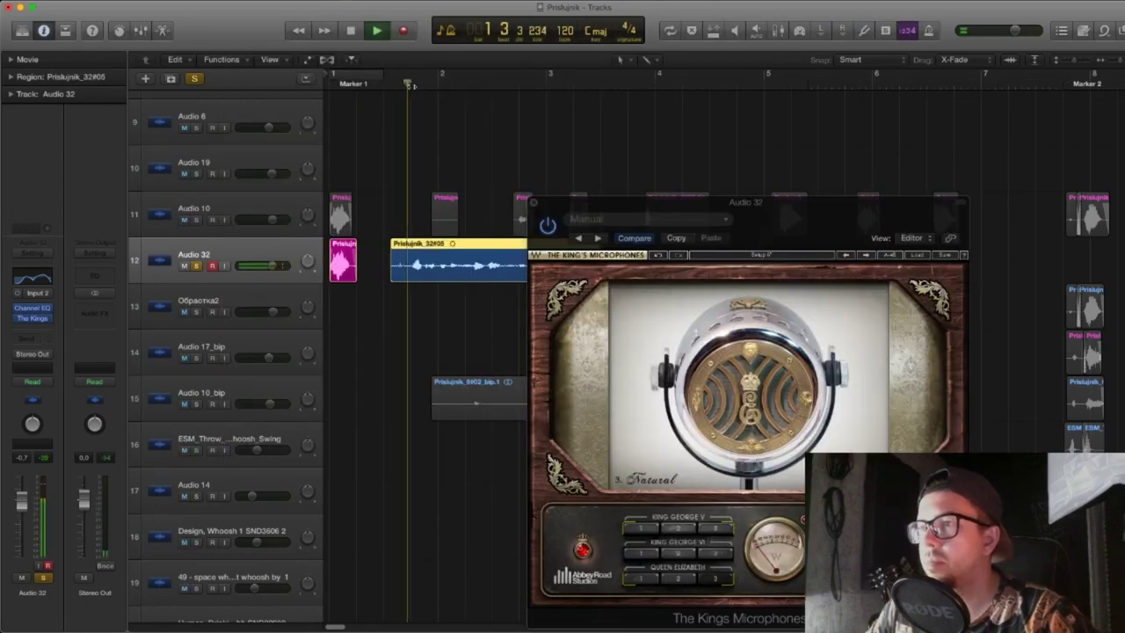
# - Play the recorded voice region Prislujnik_32#05 through the King George V microphone's Ambient and Natural settings
pyautogui.moveTo(774, 201); pyautogui.dragTo(791, 43)
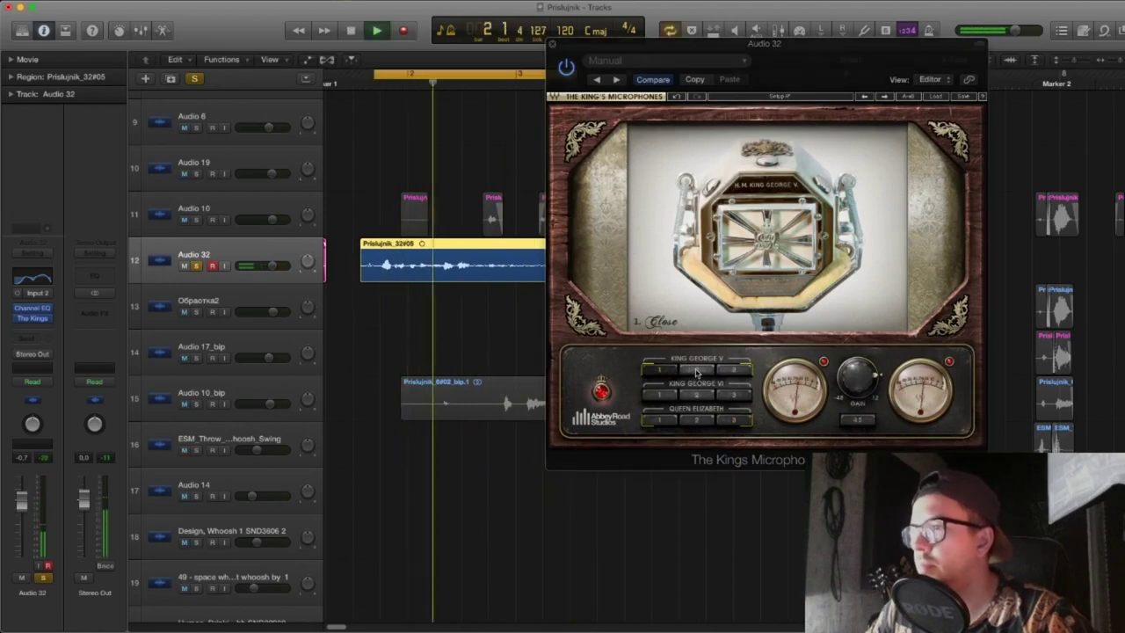
pyautogui.click(696, 371)
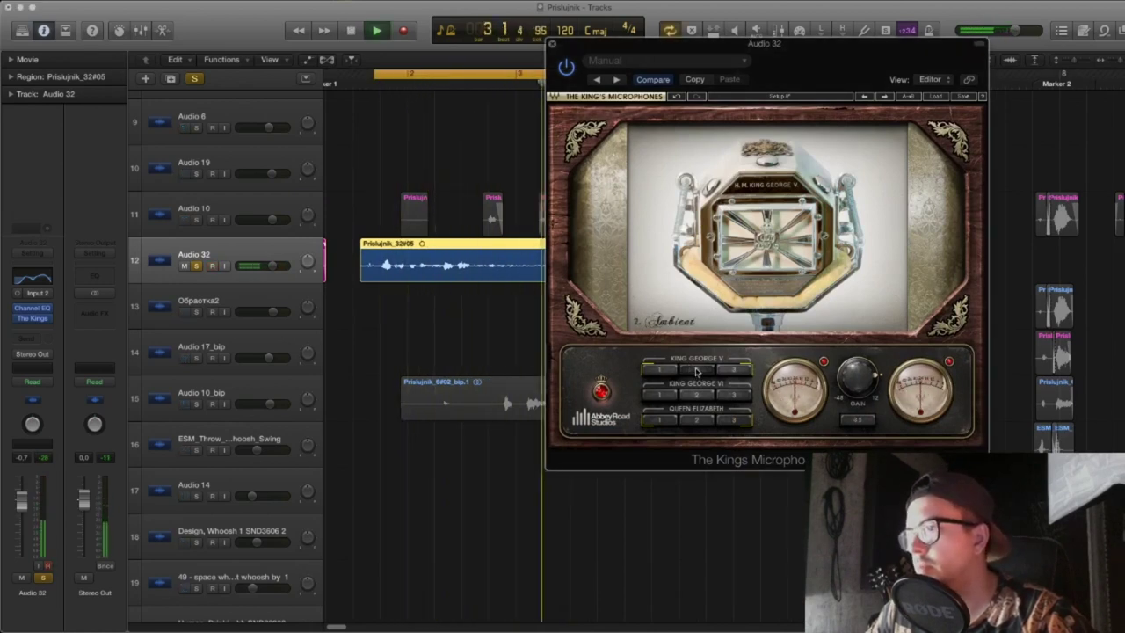
pyautogui.press('space')
pyautogui.press('space')
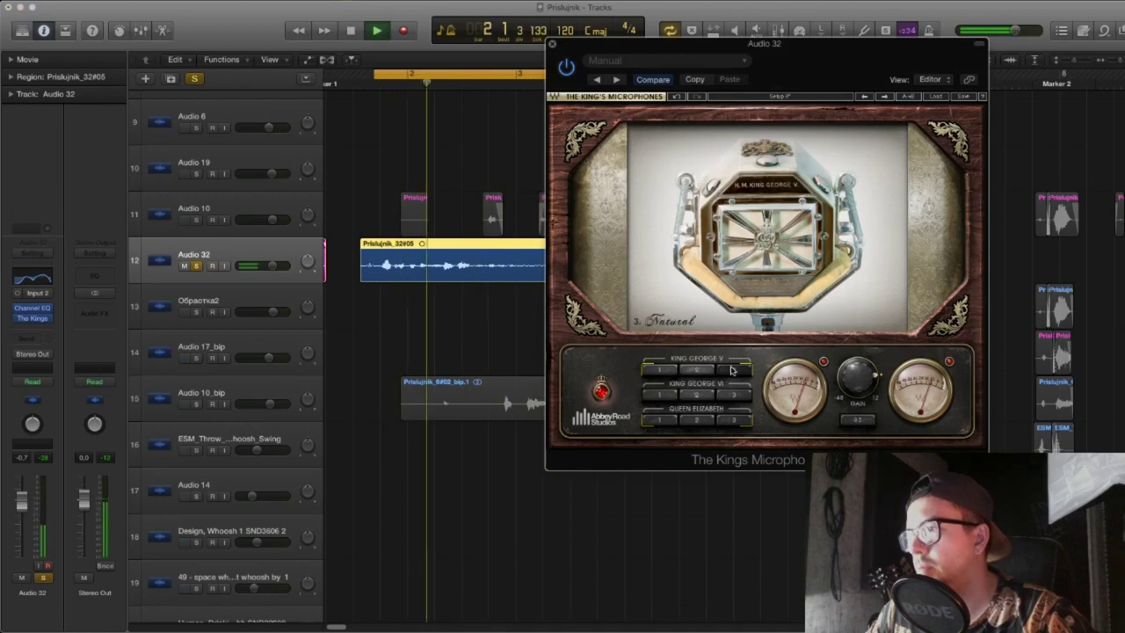
# - Try the King George VI and Queen Elizabeth microphone settings during playback, ending on Queen Elizabeth's Natural setting
pyautogui.click(665, 395)
pyautogui.click(734, 395)
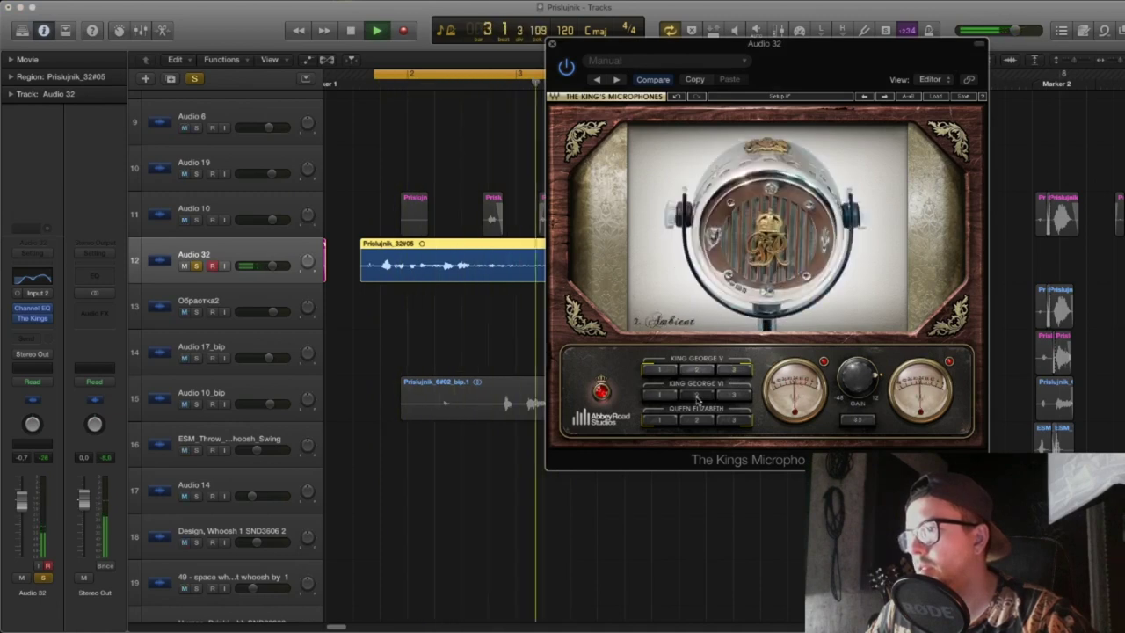
pyautogui.click(676, 418)
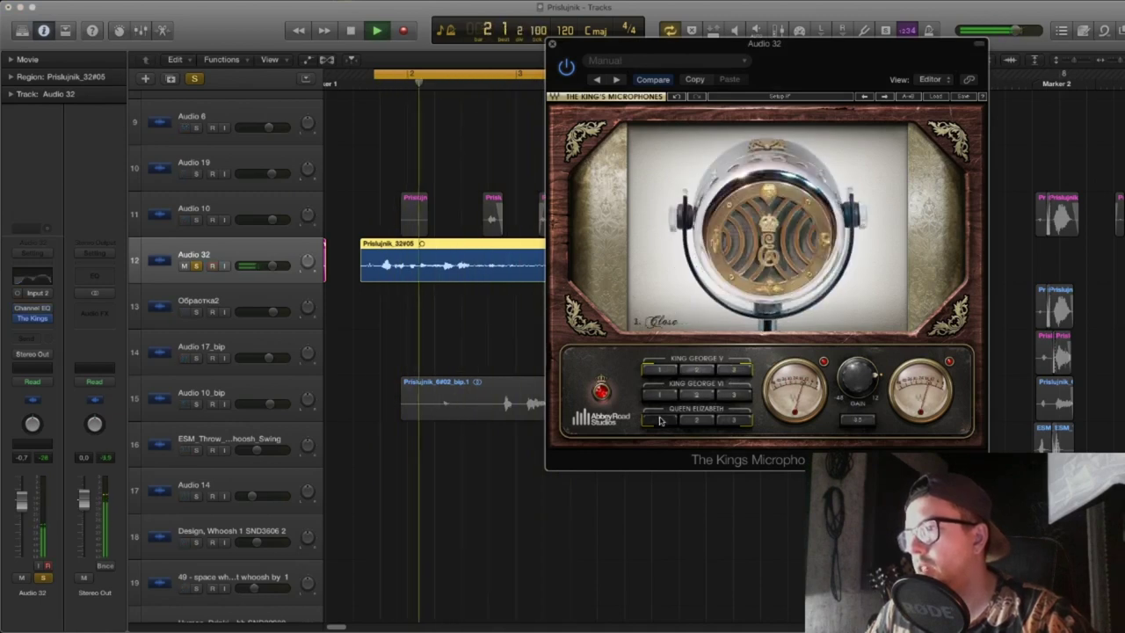
pyautogui.click(737, 421)
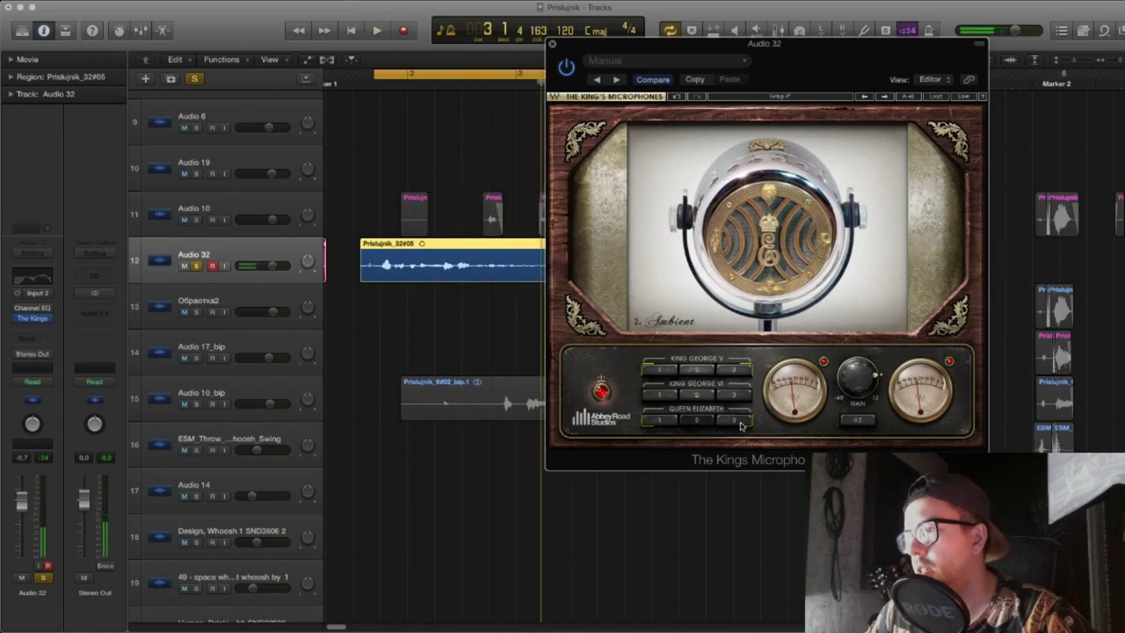
pyautogui.click(697, 370)
pyautogui.click(737, 421)
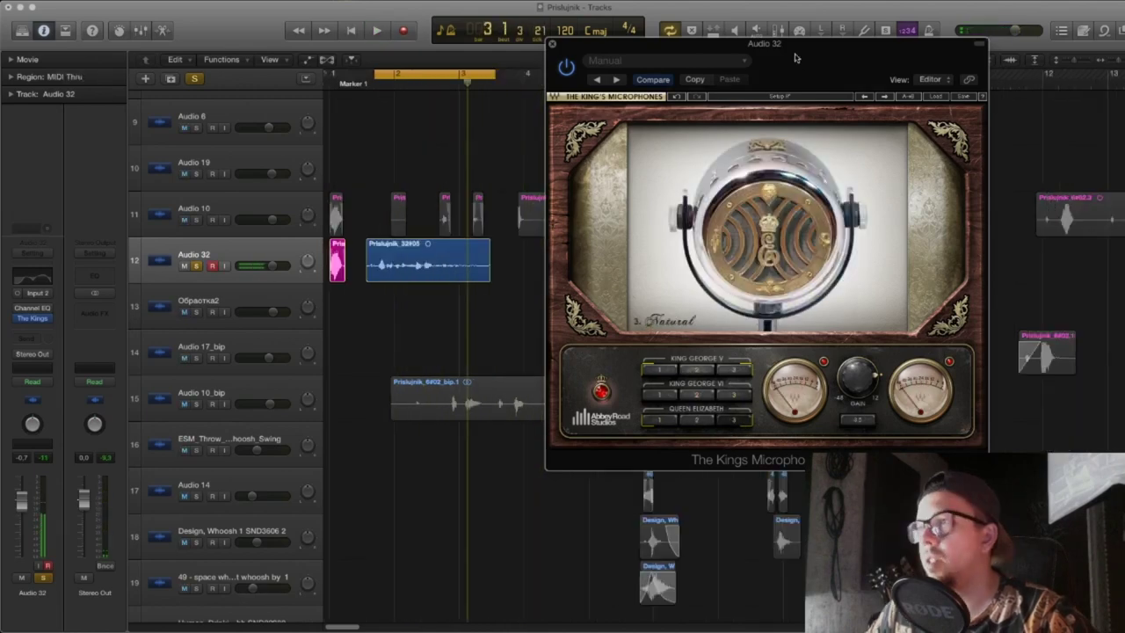
# - Move The Kings Microphones window aside and select the Prislujnik_32#05 region on the Audio 32 track
pyautogui.moveTo(795, 58); pyautogui.dragTo(826, 155)
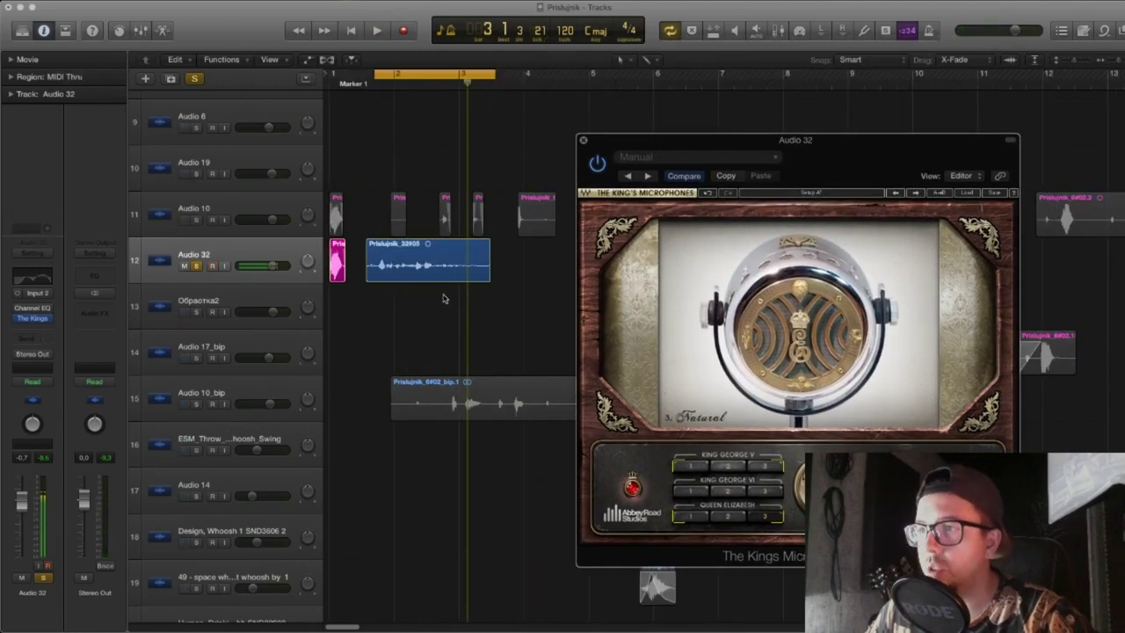
pyautogui.click(455, 268)
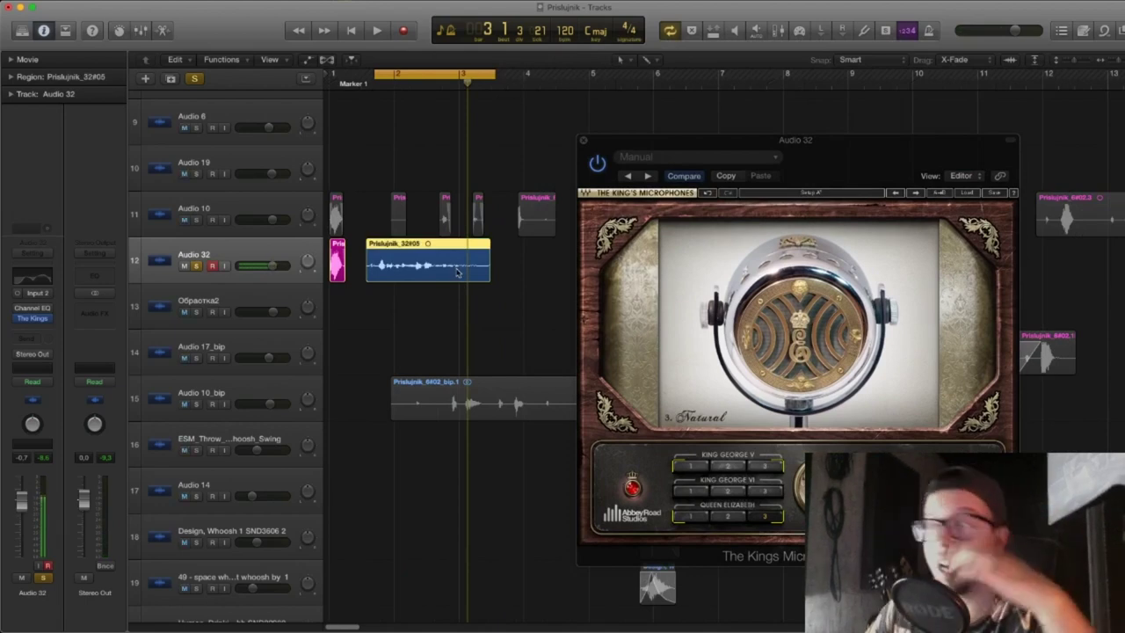
pyautogui.moveTo(851, 145); pyautogui.dragTo(918, 68)
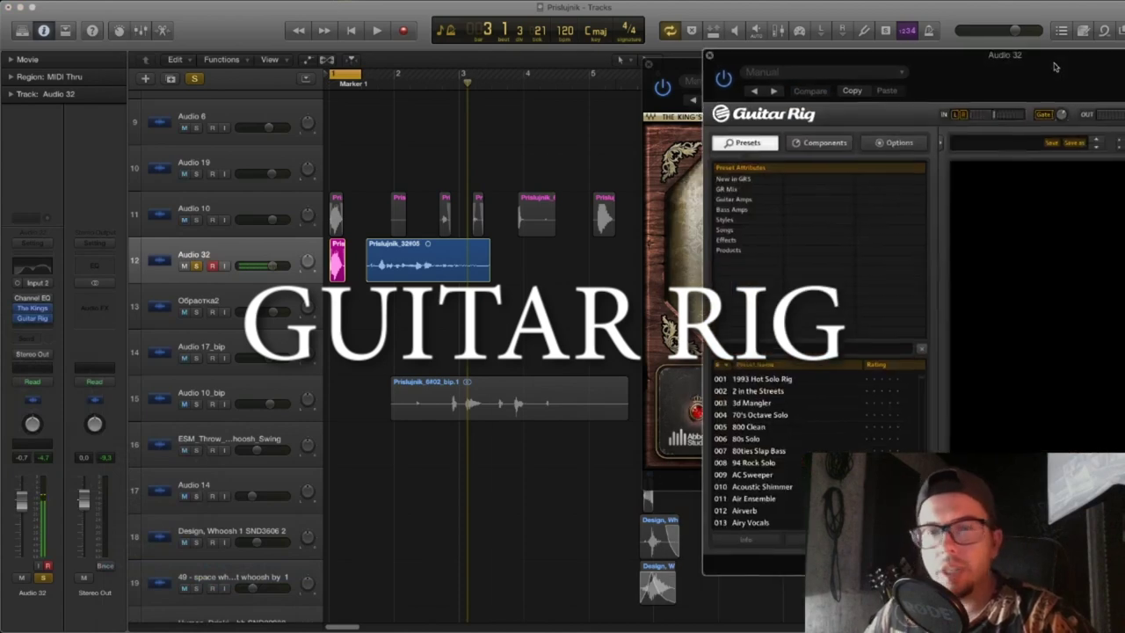
# - Move the Guitar Rig 5 FX window clear of The Kings Microphones window and close The Kings Microphones window
pyautogui.moveTo(1055, 66); pyautogui.dragTo(579, 91)
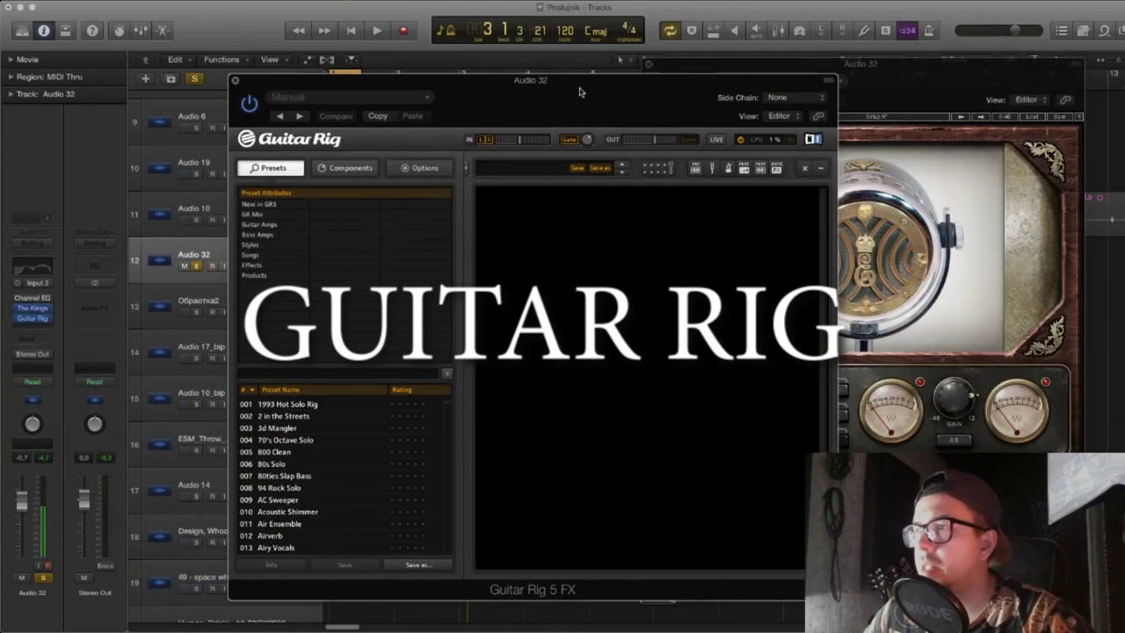
pyautogui.click(937, 71)
pyautogui.click(649, 64)
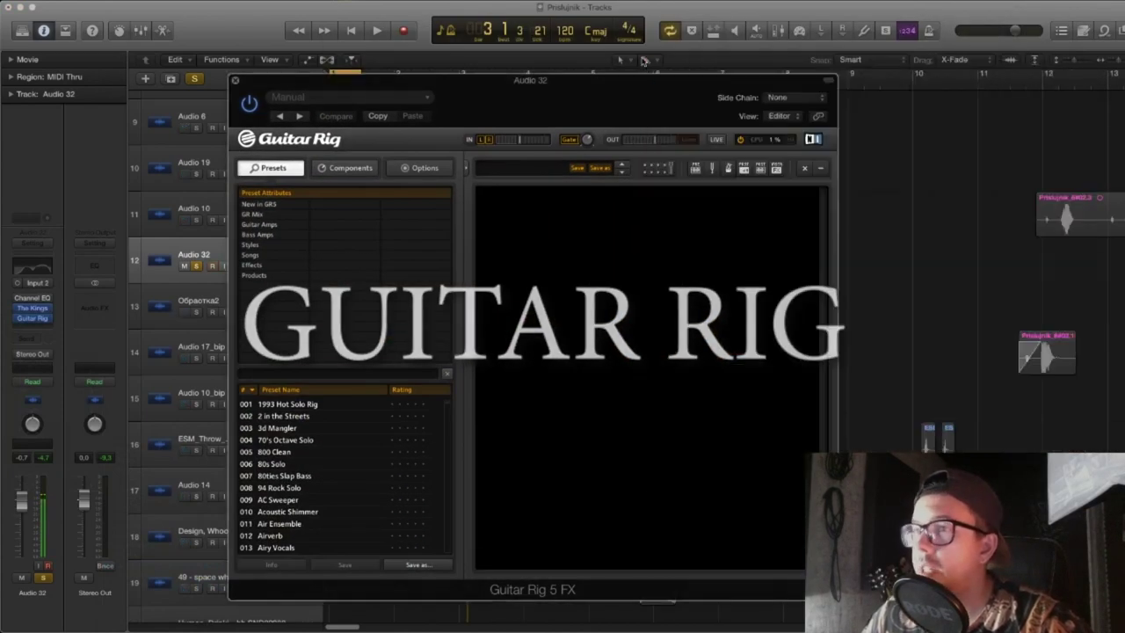
pyautogui.moveTo(440, 77); pyautogui.dragTo(518, 67)
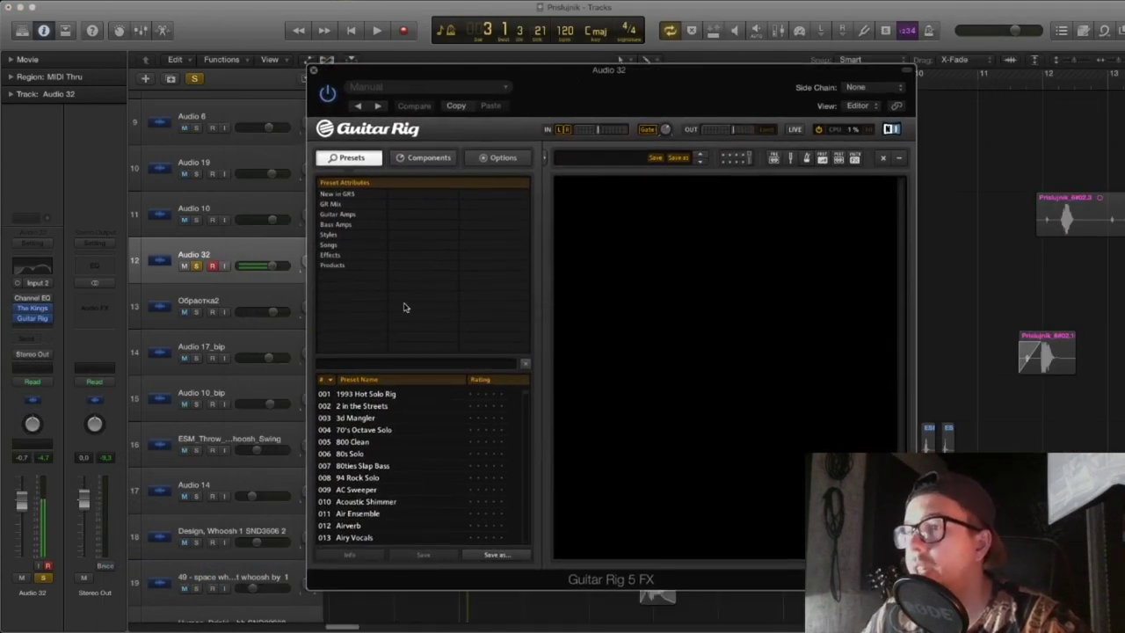
# - Look through the Guitar Rig presets and add the Pitch Pedal component from the Pitch category to the empty rack
pyautogui.scroll(-10, 451, 431)
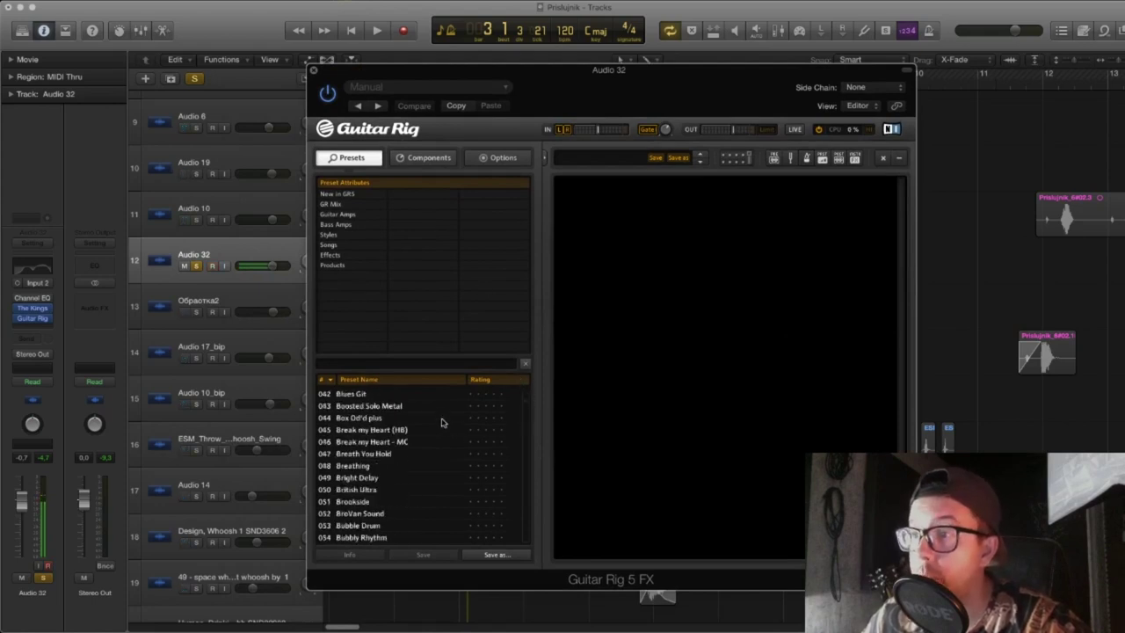
pyautogui.scroll(10, 431, 414)
pyautogui.click(428, 160)
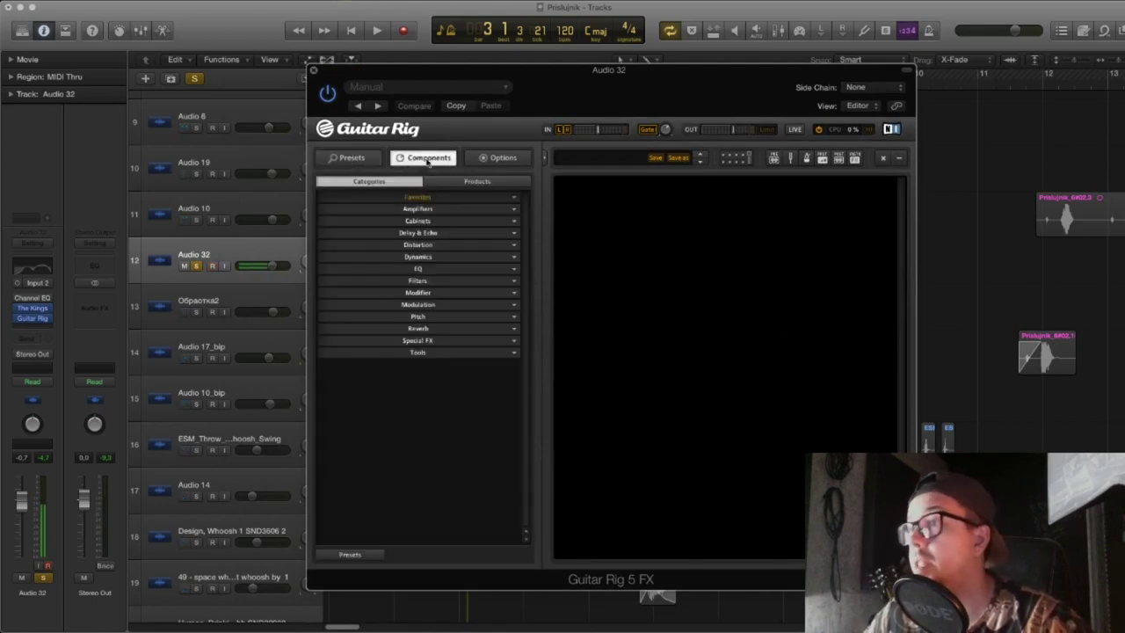
pyautogui.click(426, 317)
pyautogui.moveTo(377, 378); pyautogui.dragTo(730, 220)
# - Bypass The Kings Microphones and audition the short region at bar 1 on Audio 32 while shifting the Pitch Pedal's slider
pyautogui.moveTo(684, 69); pyautogui.dragTo(439, 316)
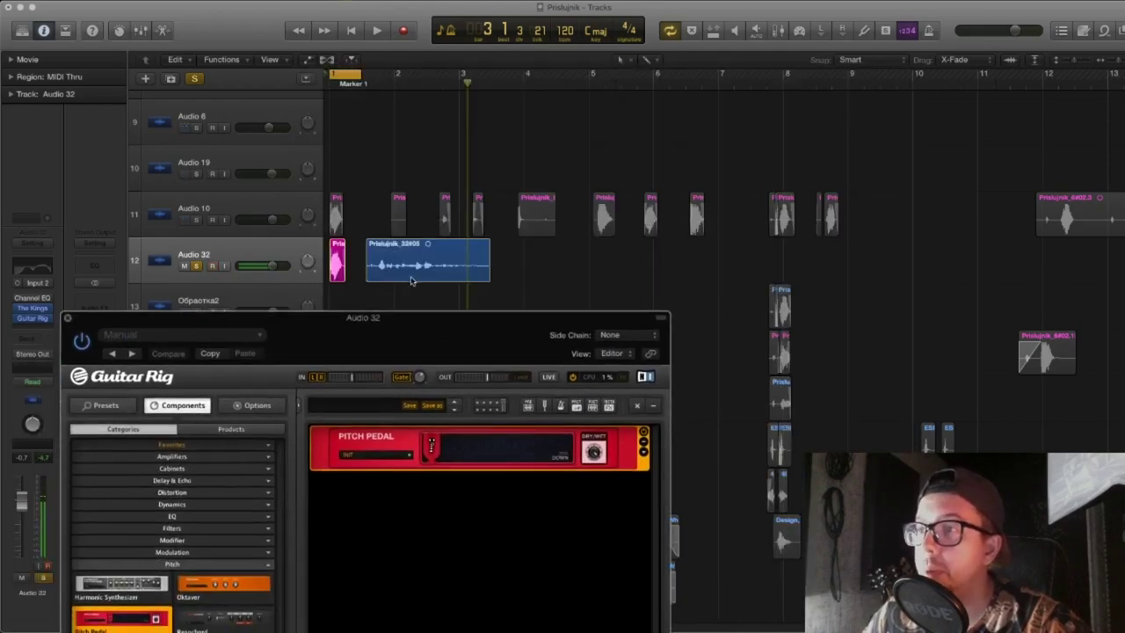
pyautogui.press('space')
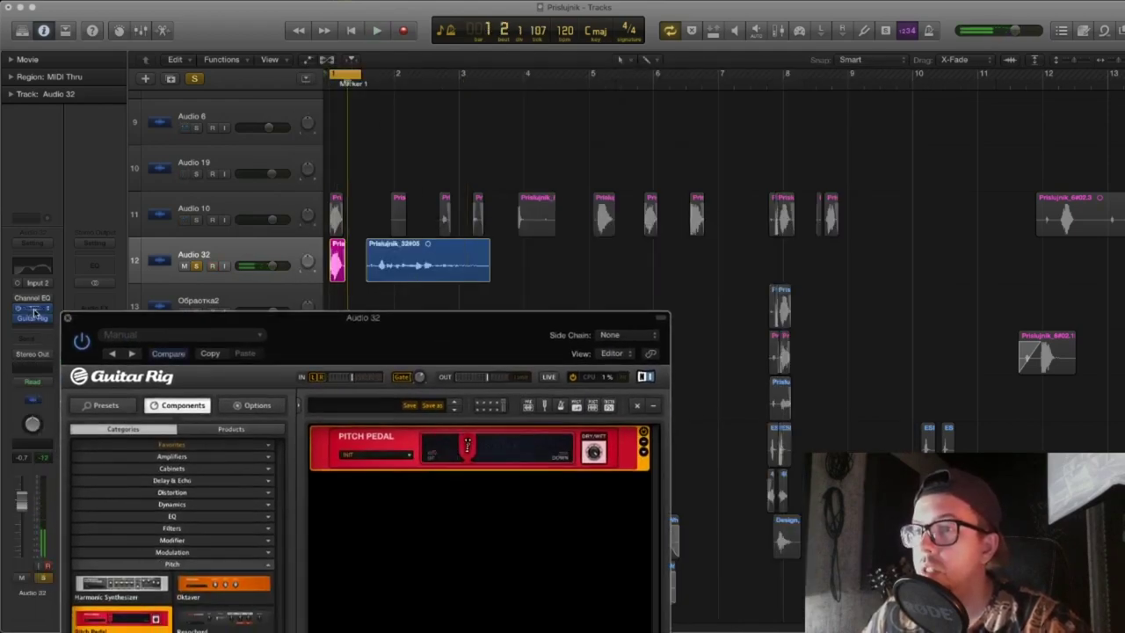
pyautogui.moveTo(104, 312); pyautogui.dragTo(364, 115)
pyautogui.moveTo(726, 251)
pyautogui.mouseDown()
pyautogui.moveTo(808, 250)
pyautogui.moveTo(716, 251)
pyautogui.mouseUp()
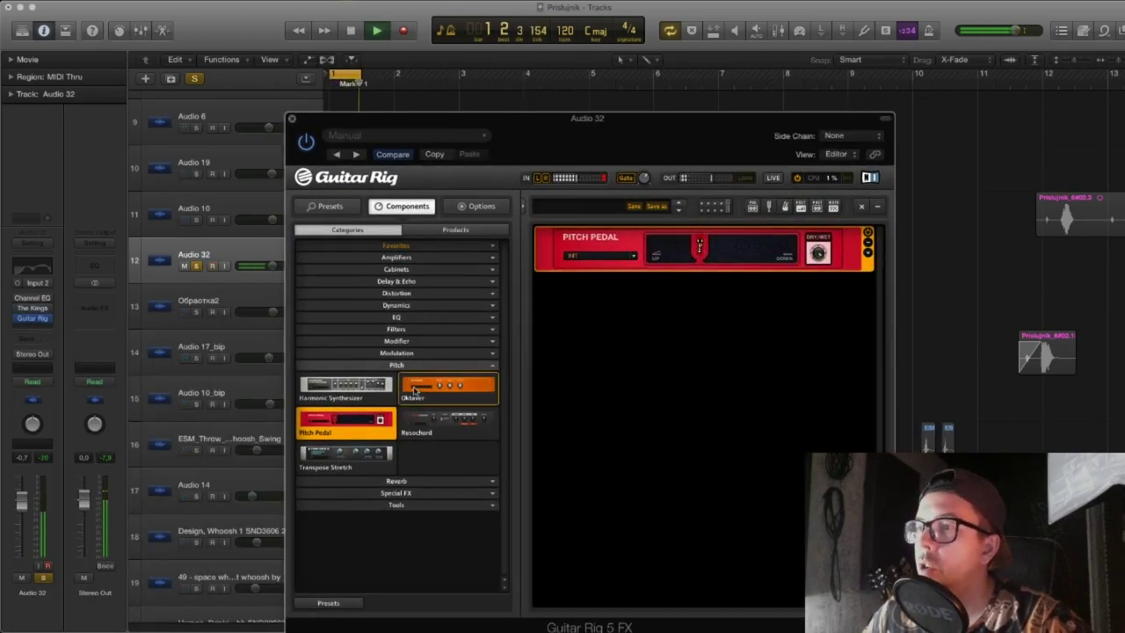
pyautogui.press('space')
# - Audition the Oktaver component beneath the Pitch Pedal, and remove both components from the Guitar Rig rack
pyautogui.moveTo(466, 388); pyautogui.dragTo(667, 301)
pyautogui.press('space')
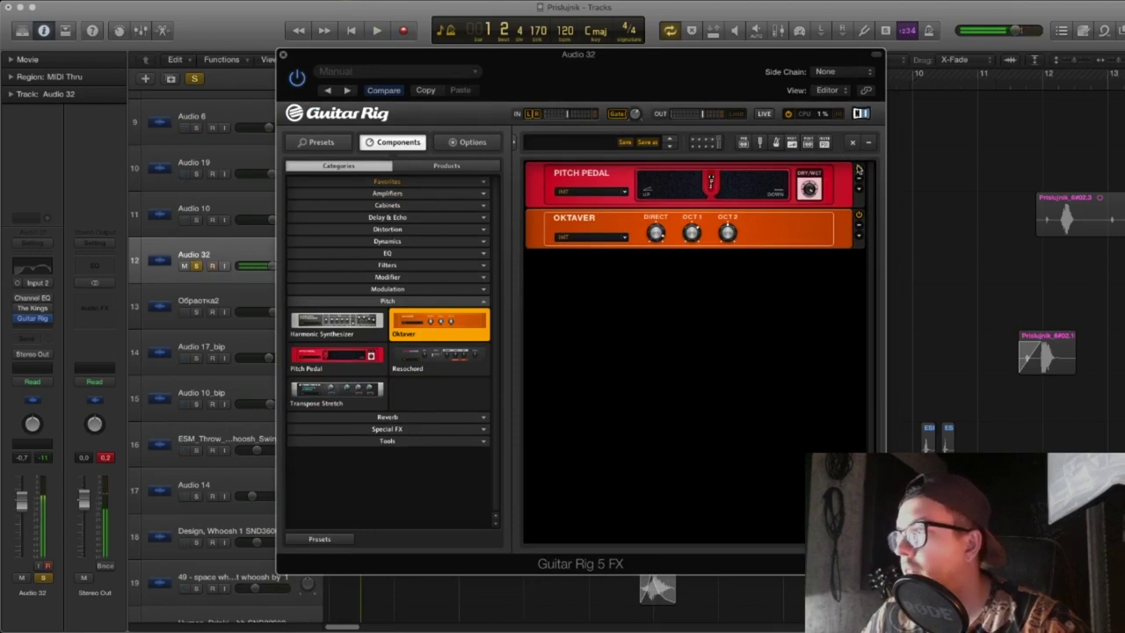
pyautogui.click(834, 167)
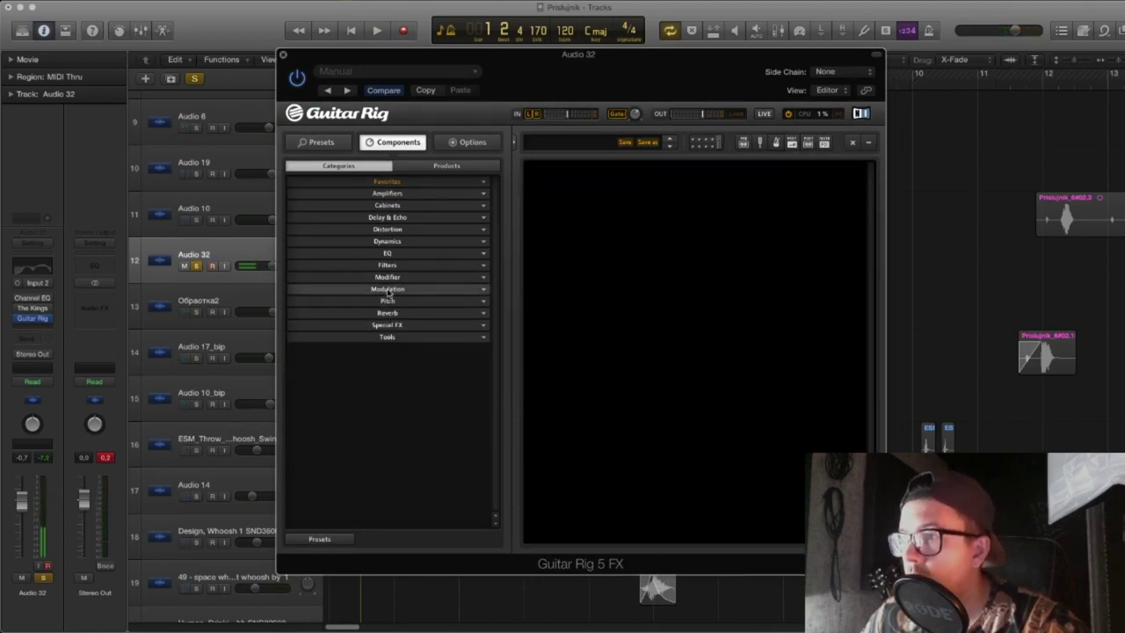
# - Browse the Modulation and Special FX components and add Grain Delay to the Guitar Rig rack
pyautogui.click(388, 290)
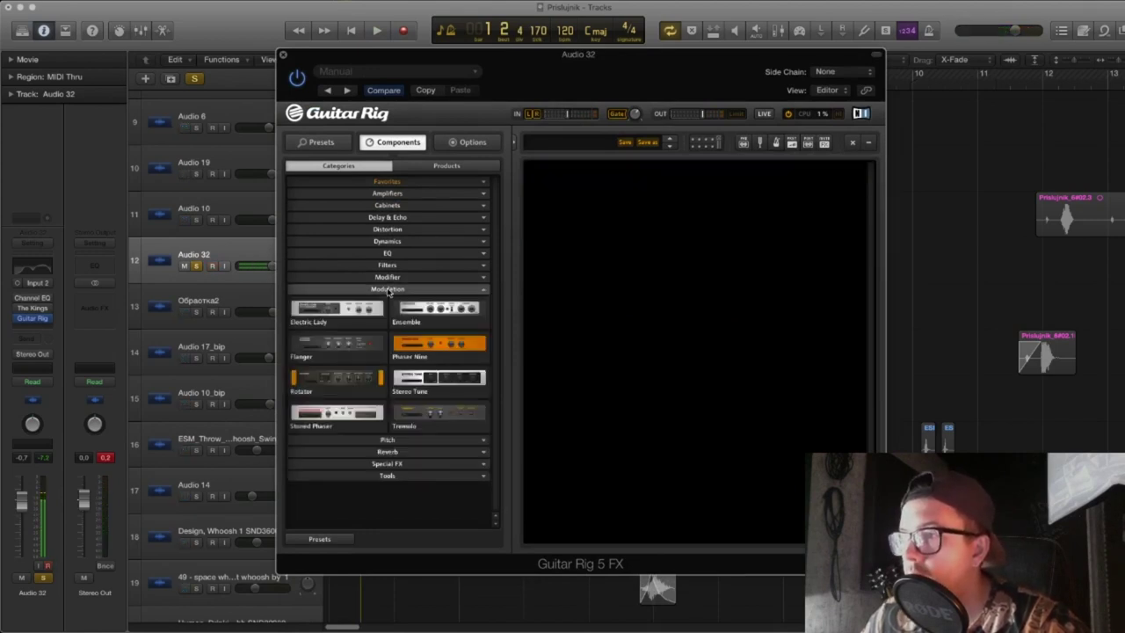
pyautogui.click(388, 290)
pyautogui.click(391, 325)
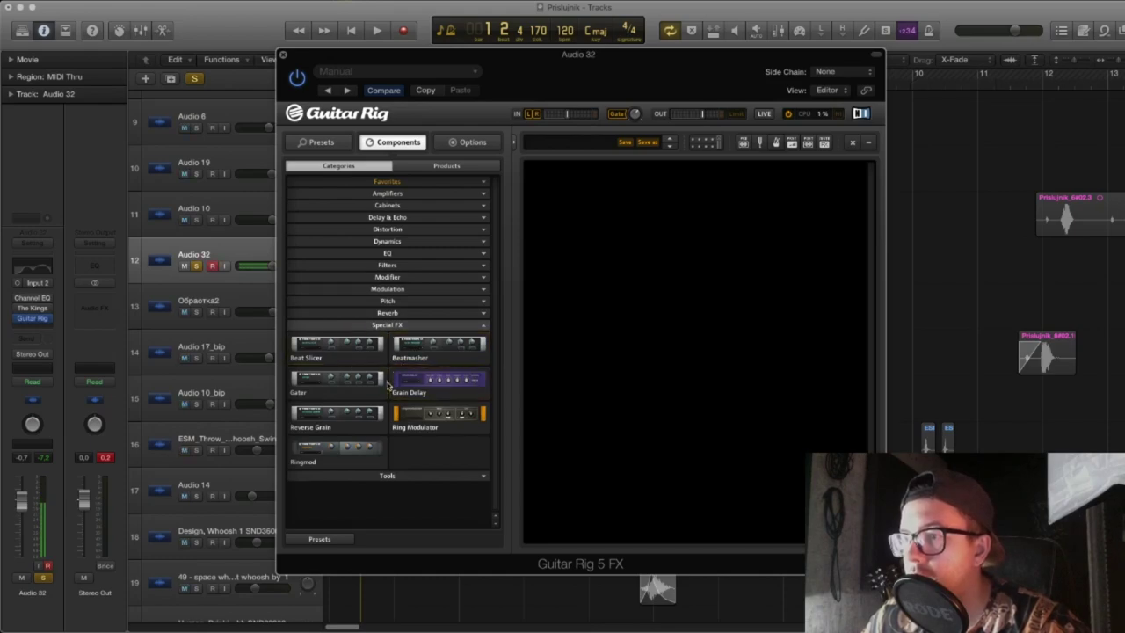
pyautogui.moveTo(407, 384); pyautogui.dragTo(633, 247)
# - Play the short Audio 32 region through Grain Delay and set its Modulation to 100%
pyautogui.press('space')
pyautogui.moveTo(653, 72); pyautogui.dragTo(514, 383)
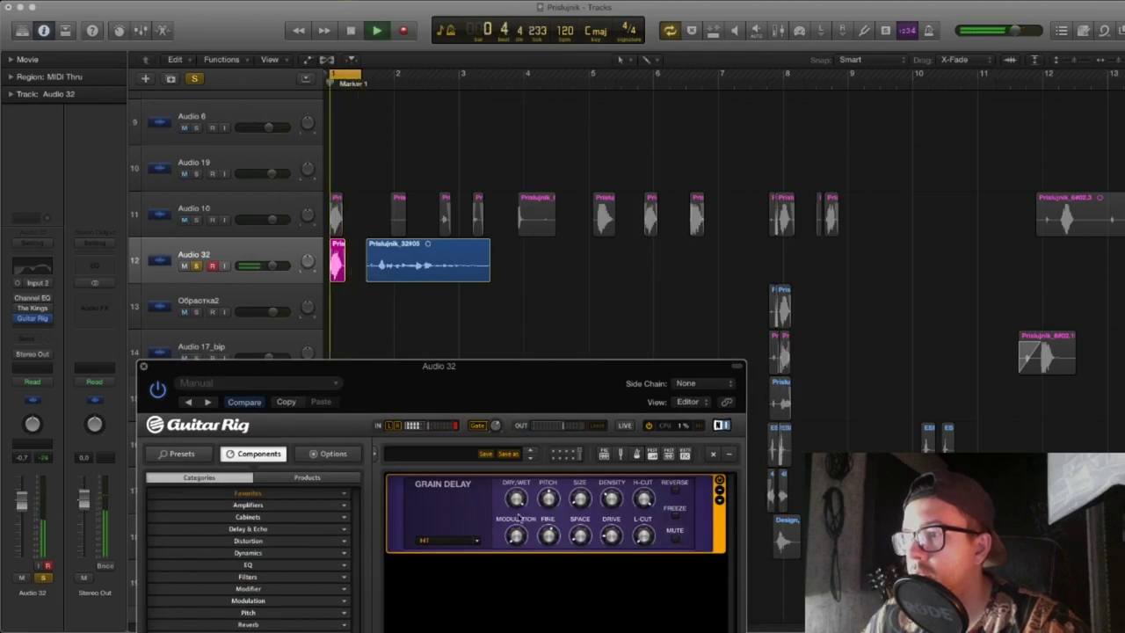
pyautogui.moveTo(521, 537); pyautogui.dragTo(519, 522)
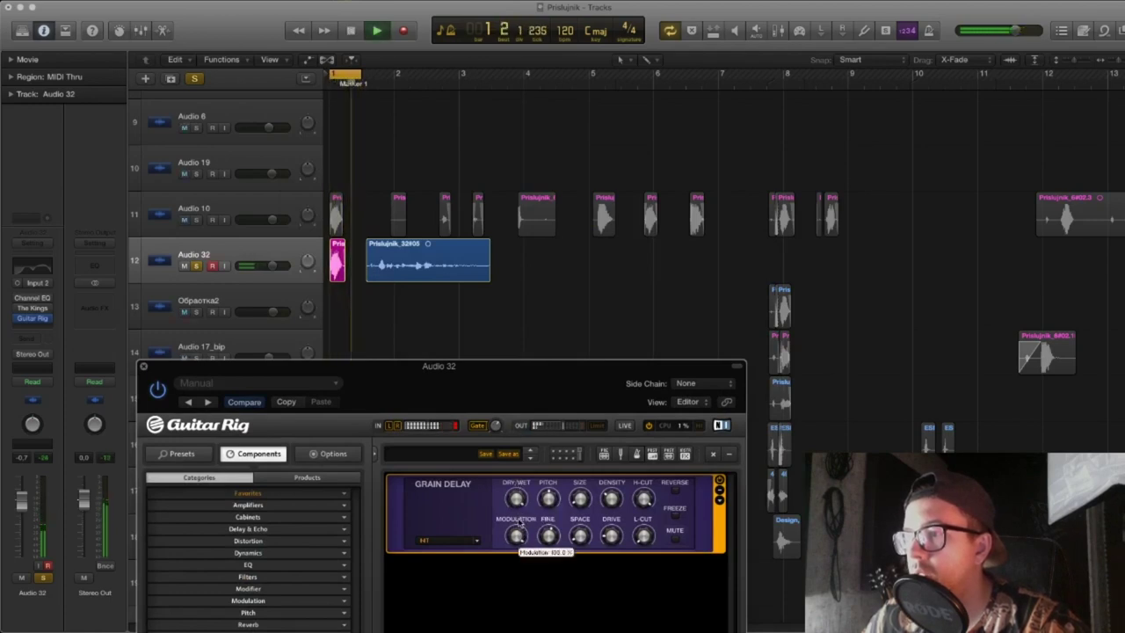
pyautogui.press('space')
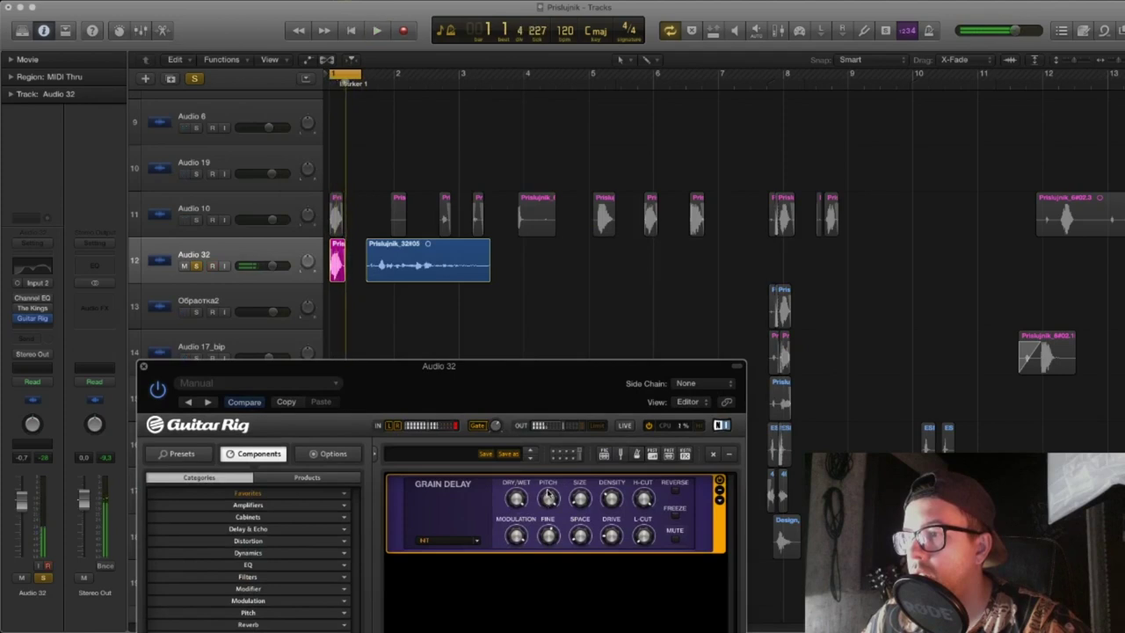
# - Replay the region and lower Grain Delay's Pitch
pyautogui.press('space')
pyautogui.press('space')
pyautogui.moveTo(549, 500); pyautogui.dragTo(553, 556)
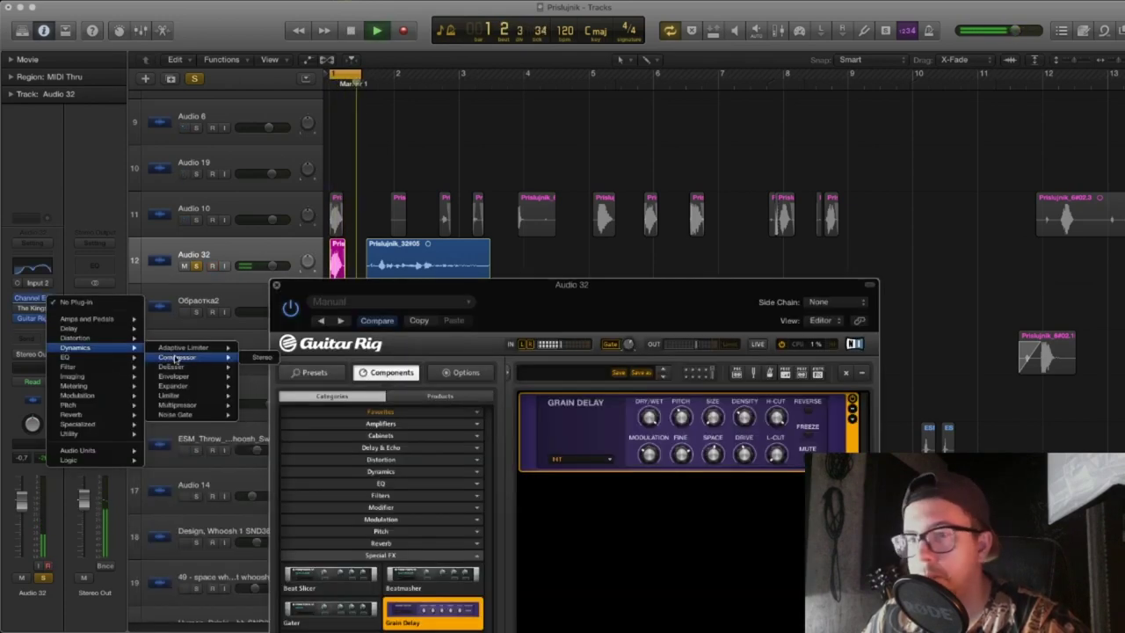
# - Insert a Compressor with the Classic Drums preset after the Channel EQ on Audio 32, and move its window off the track regions
pyautogui.click(179, 349)
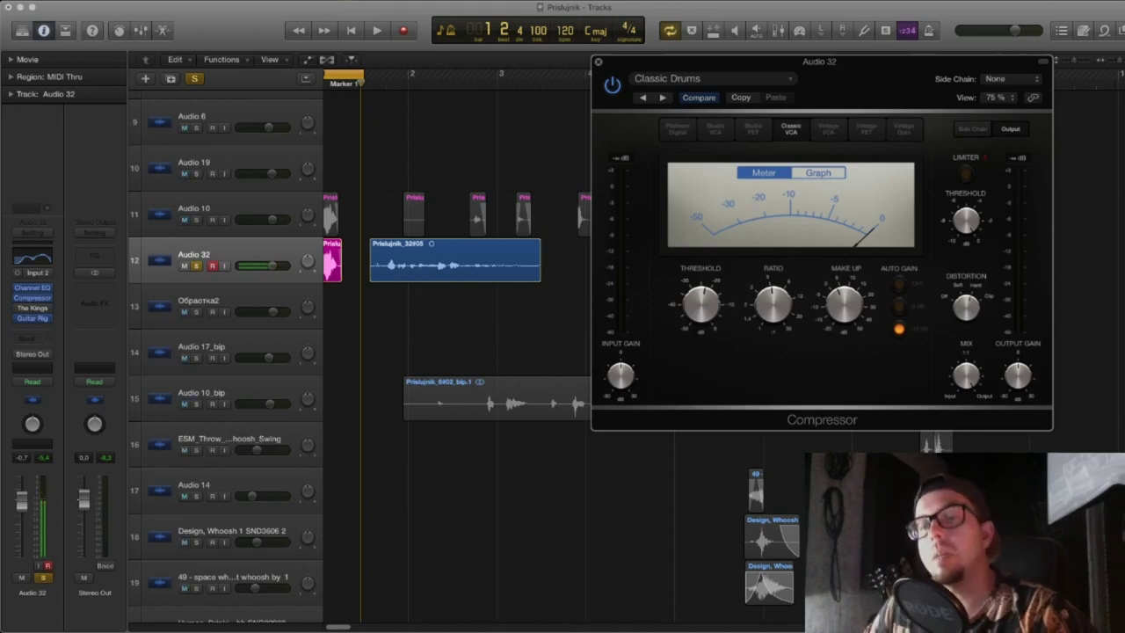
pyautogui.moveTo(874, 87); pyautogui.dragTo(778, 171)
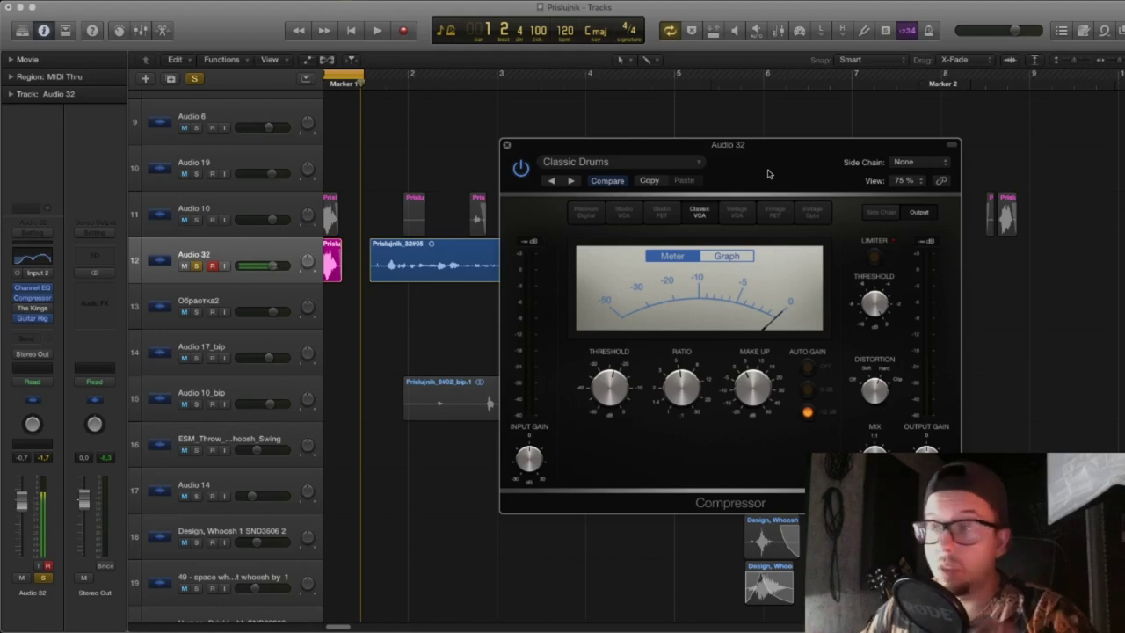
pyautogui.hscroll(-2, 446, 101)
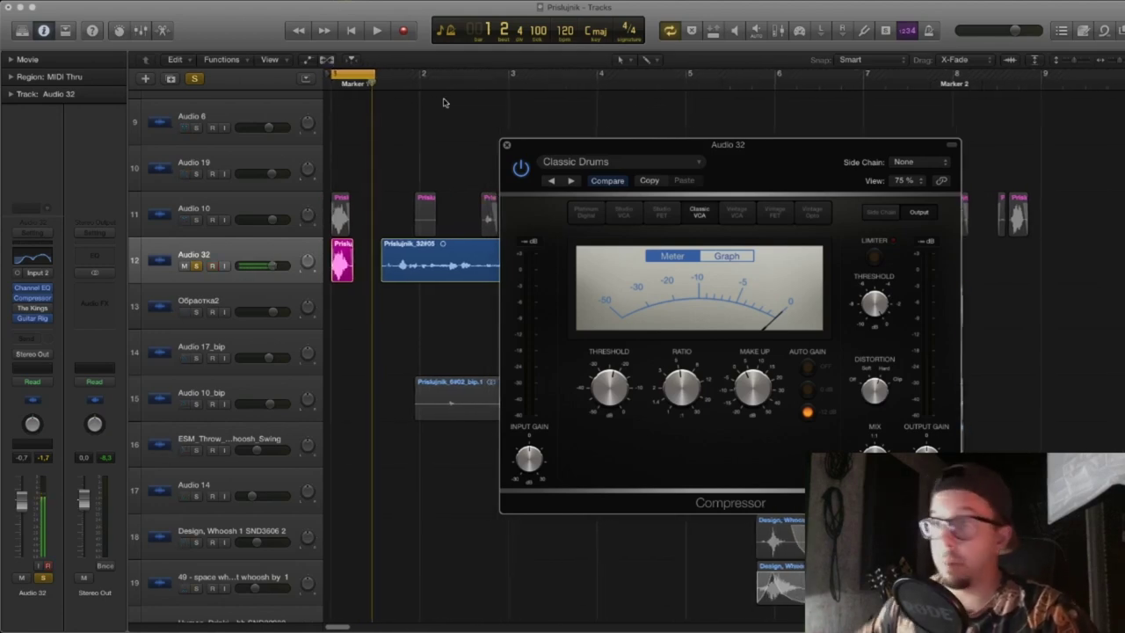